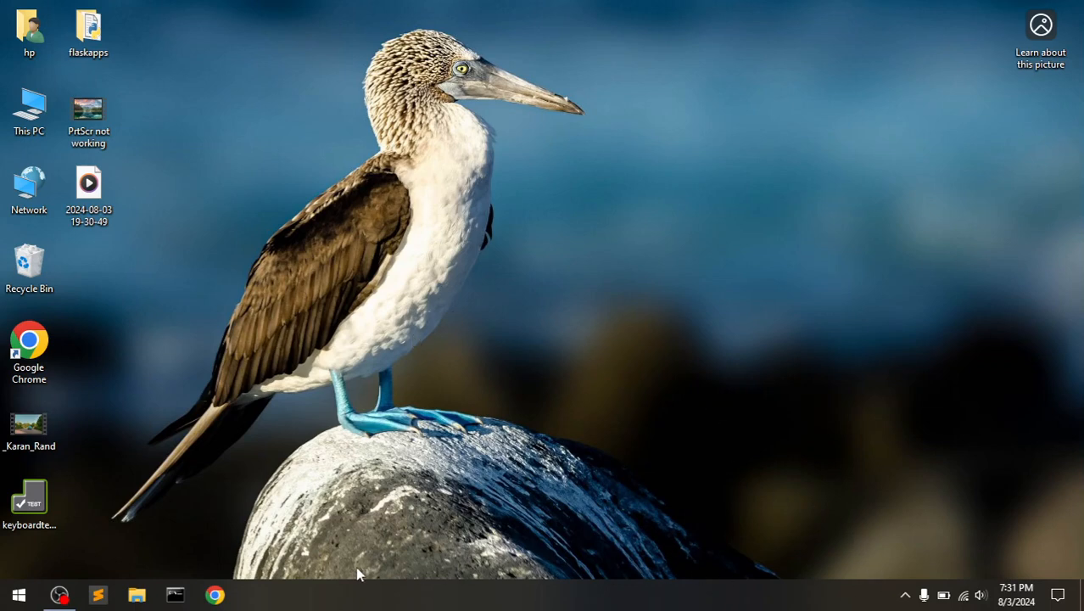
- Start Google Chrome from its taskbar icon, opening a new Google tab
click(210, 592)
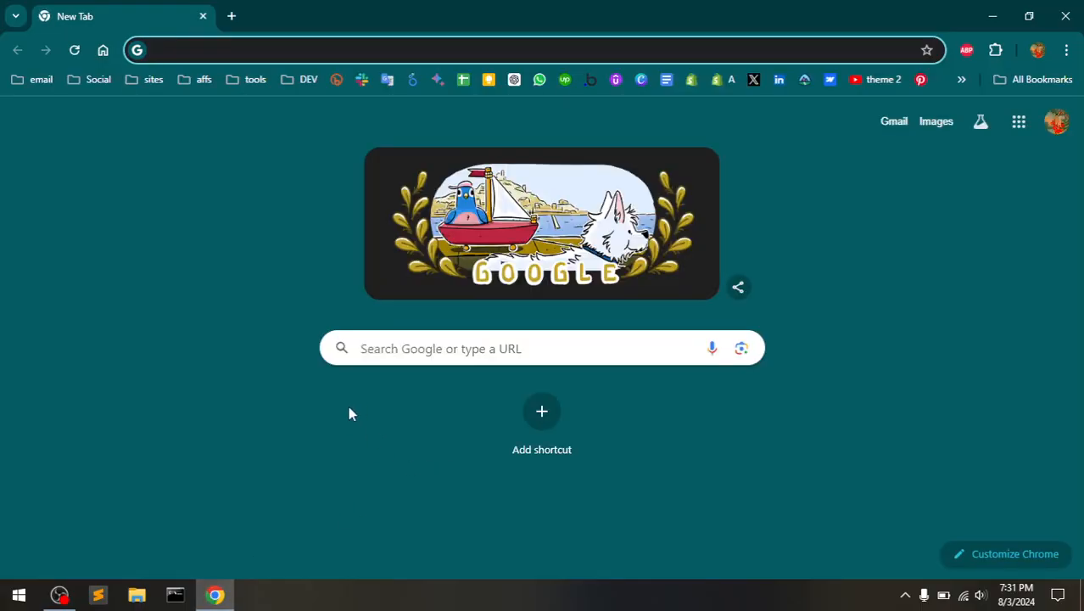
- Search Google for 'xampp' by picking the suggestion after typing 'xa' in the address bar
click(419, 347)
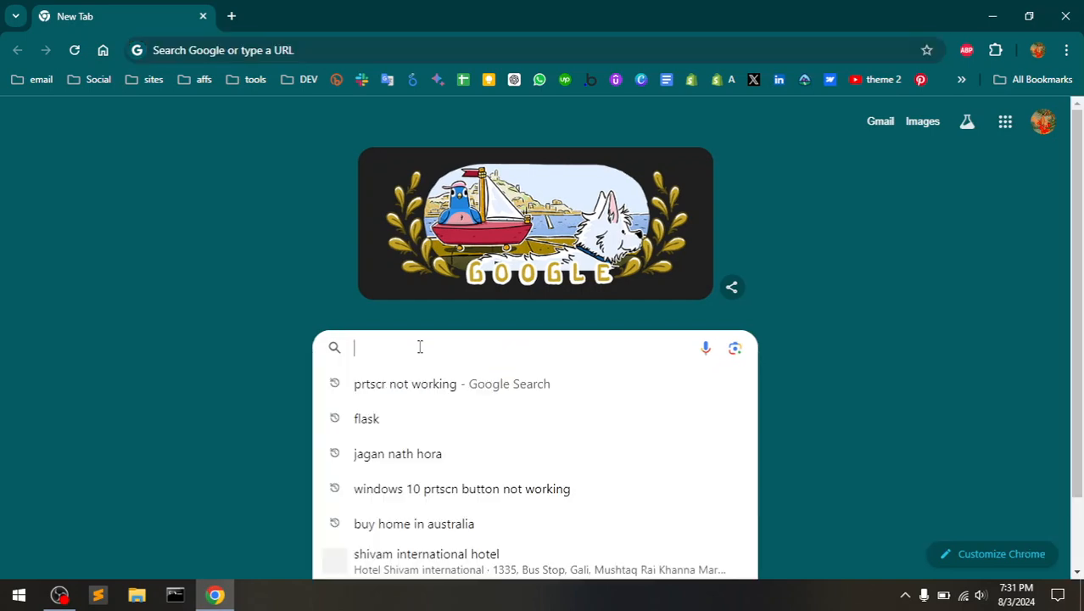
click(287, 243)
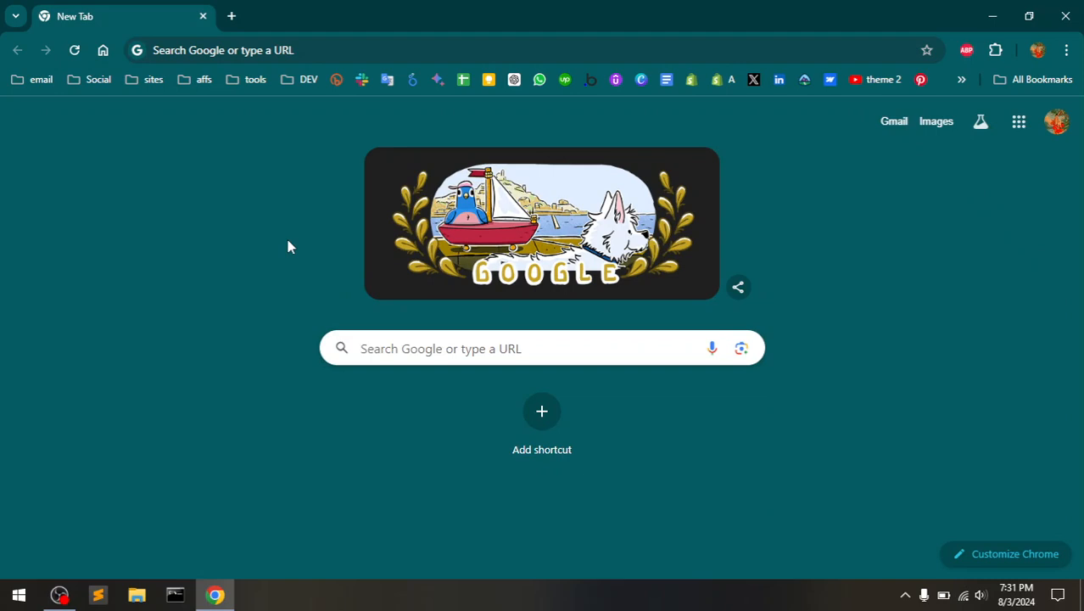
click(393, 52)
text(xa)
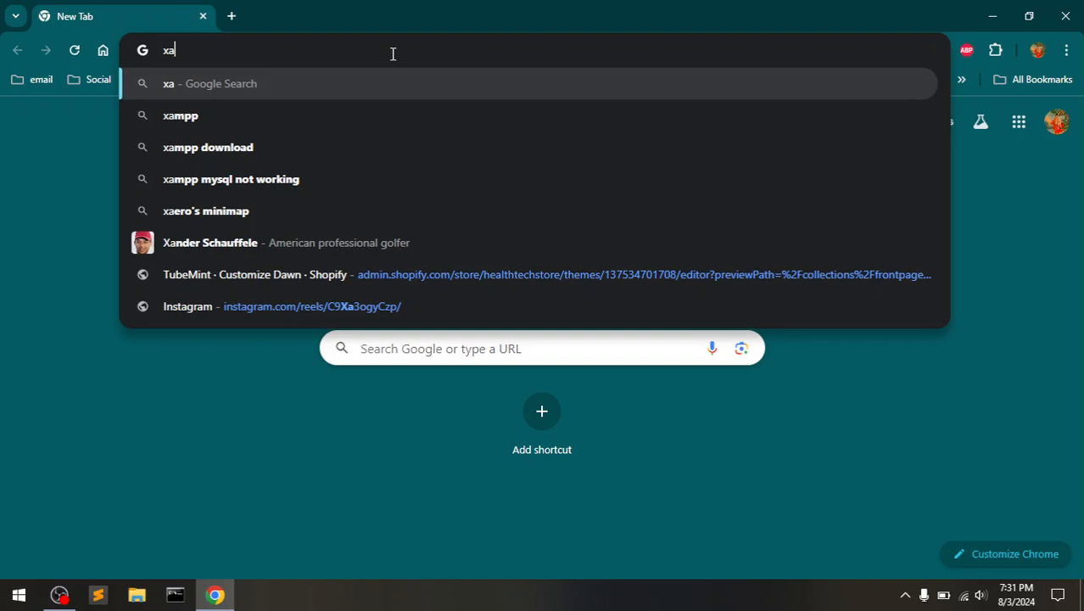
key(Down)
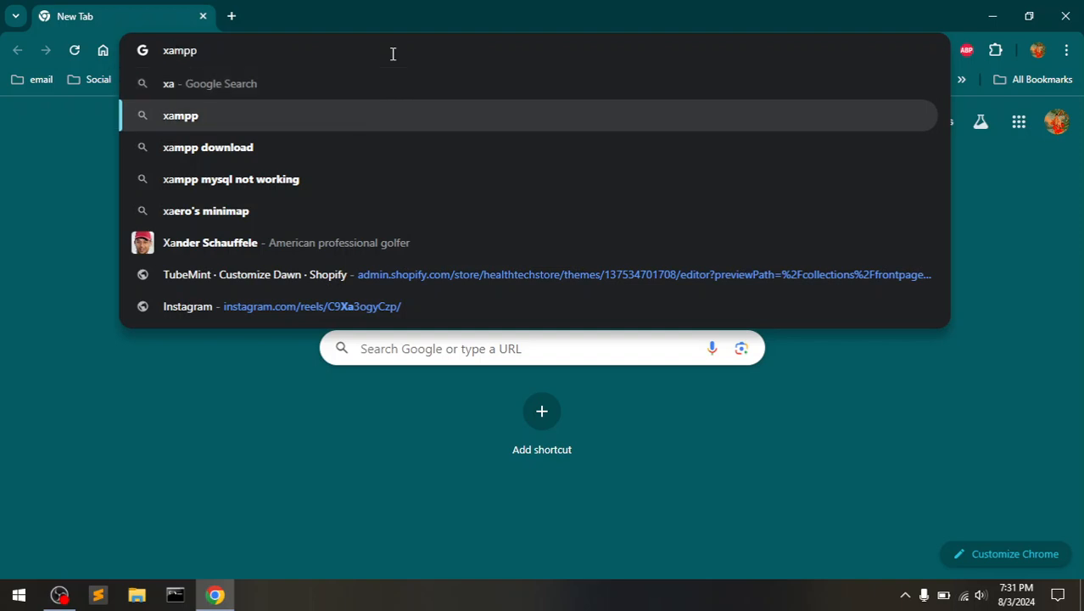
key(Return)
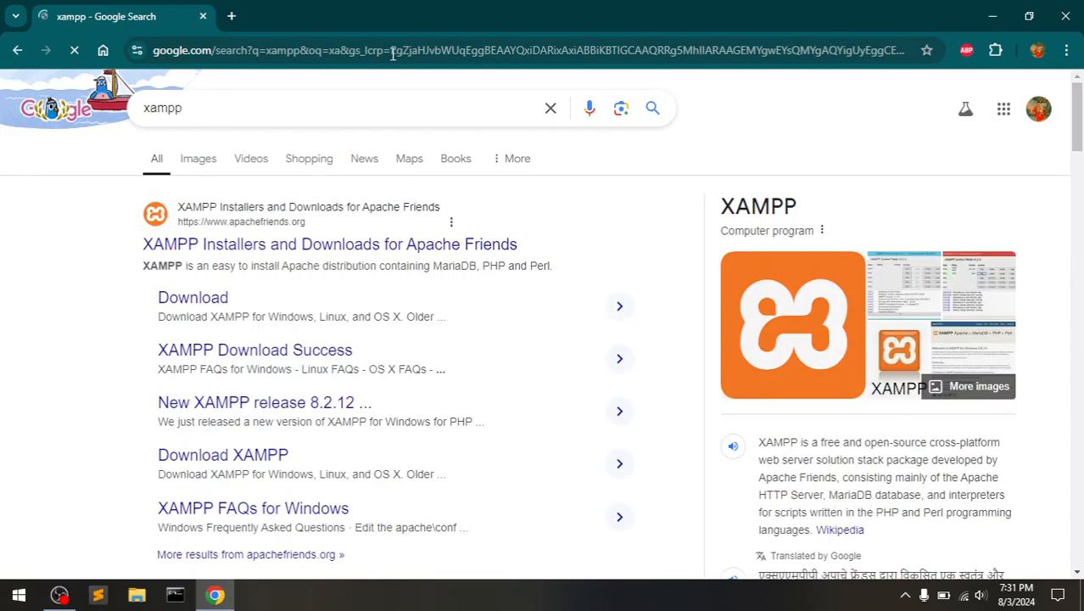
- Open the Apache Friends site, close the search tab, and download XAMPP for Windows 8.2.12
click(298, 247)
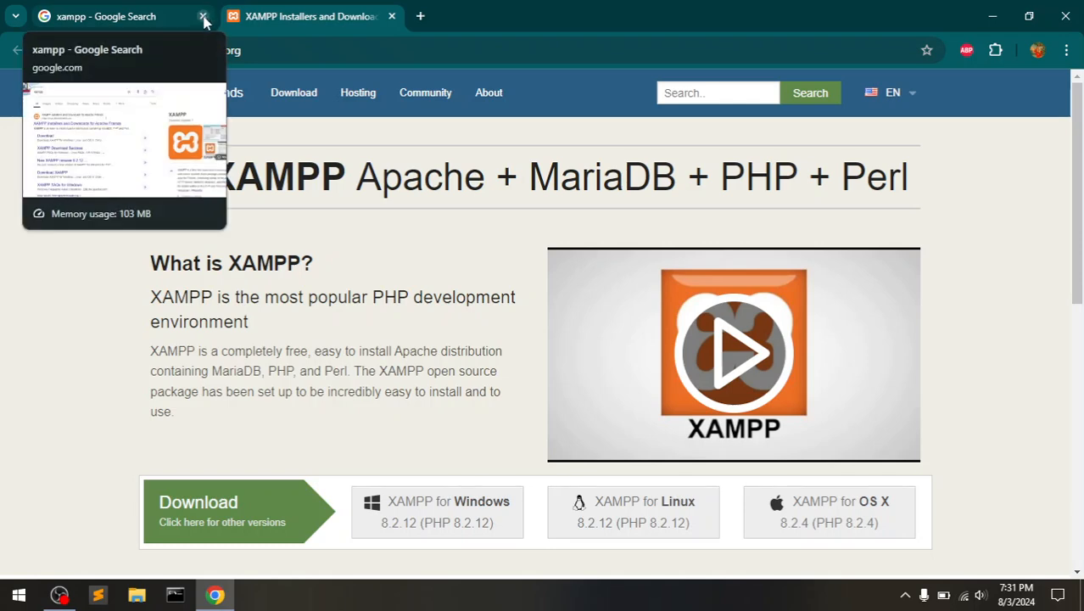
click(203, 18)
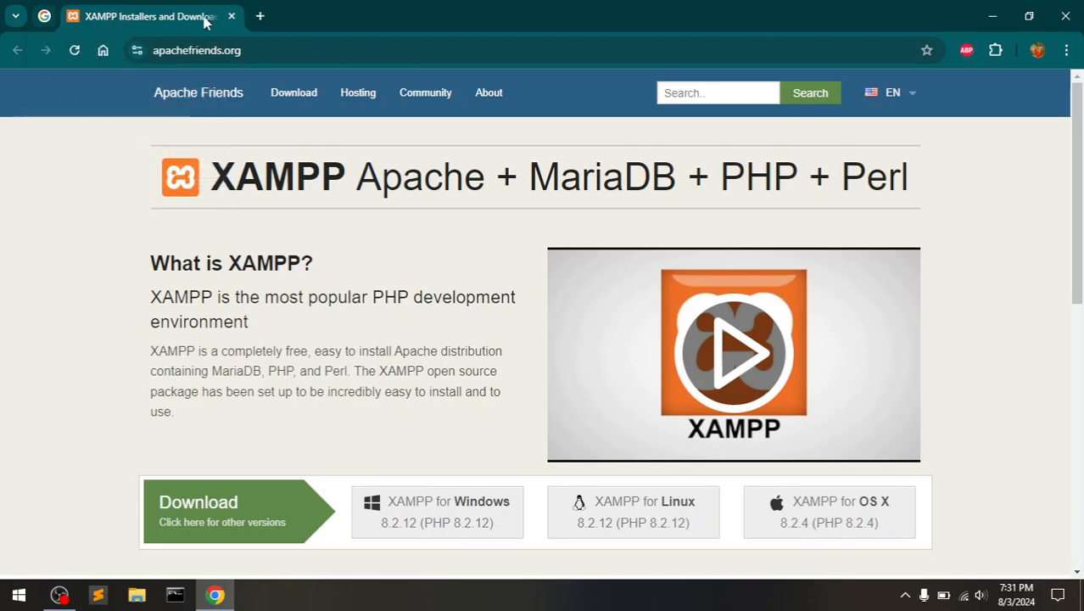
click(475, 511)
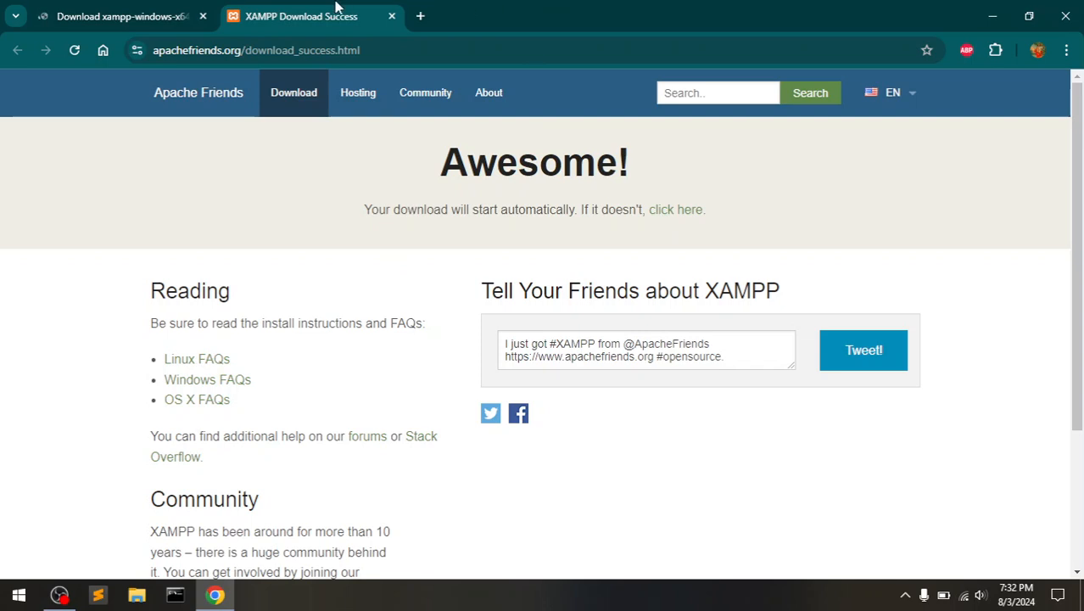
click(139, 7)
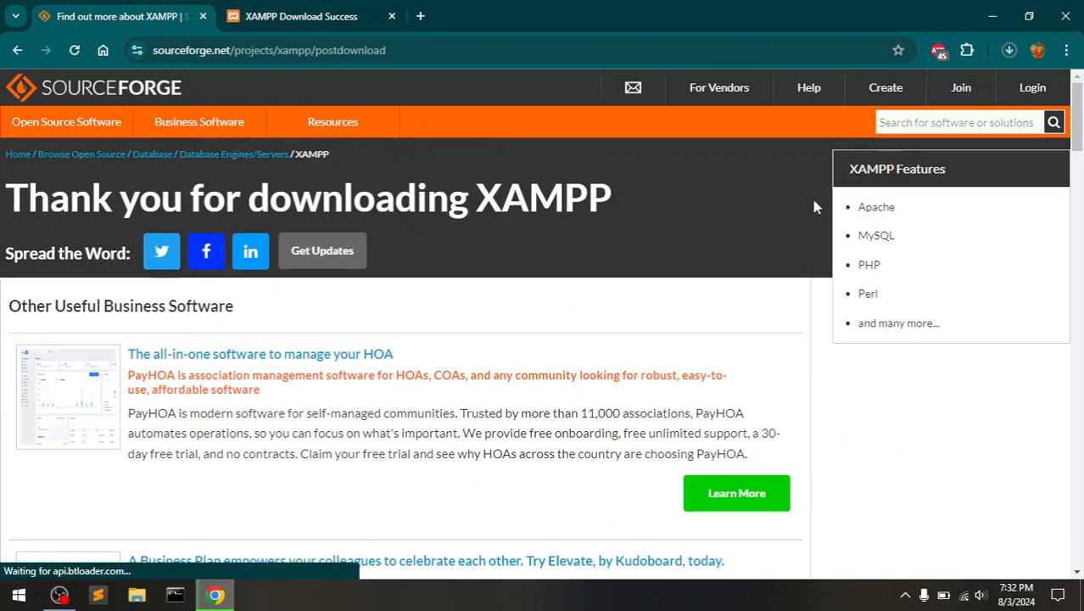
- Review the SourceForge XAMPP feature list and view the Control Panel v3.2.2 sample screenshot
drag(861, 202, 906, 240)
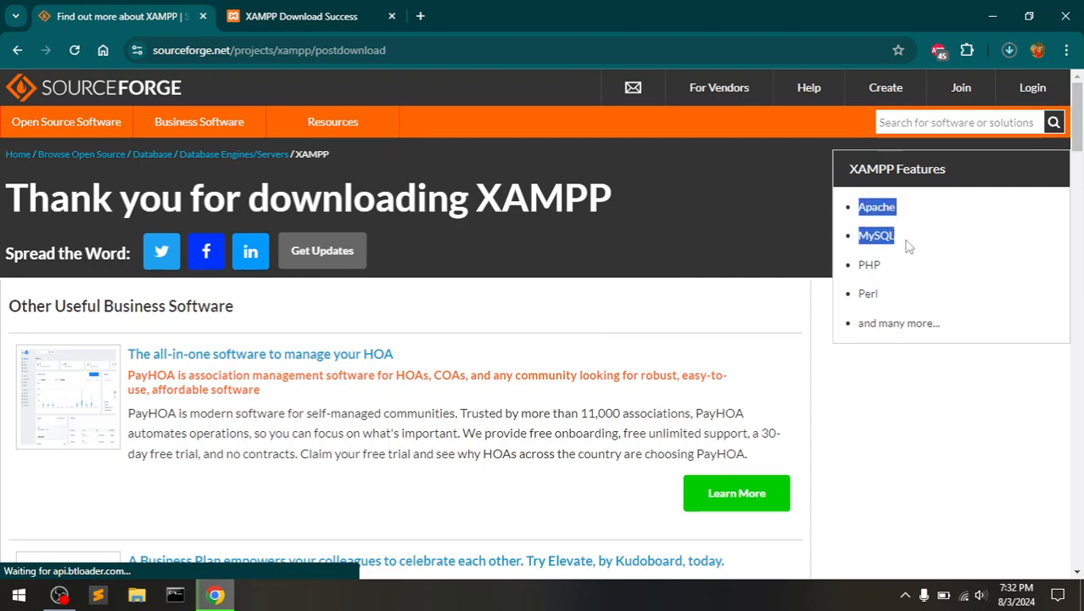
click(907, 246)
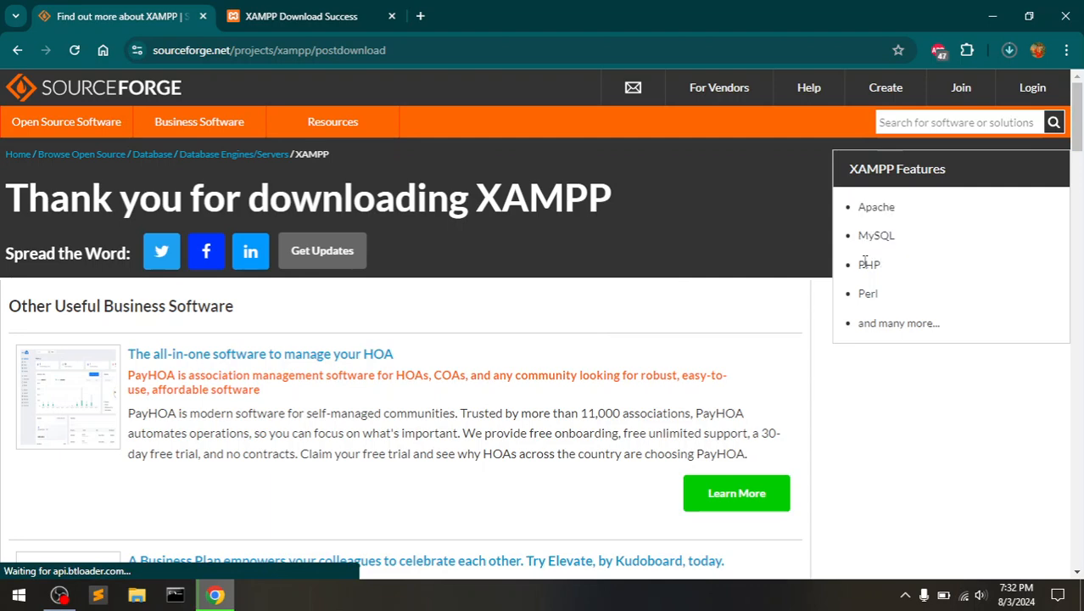
drag(862, 268, 916, 291)
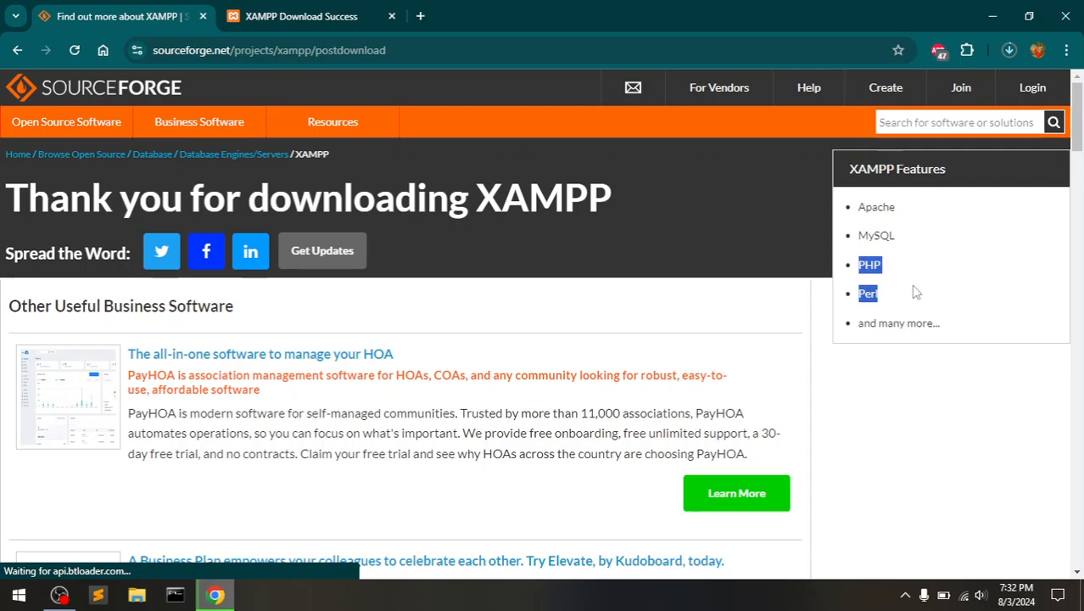
click(916, 291)
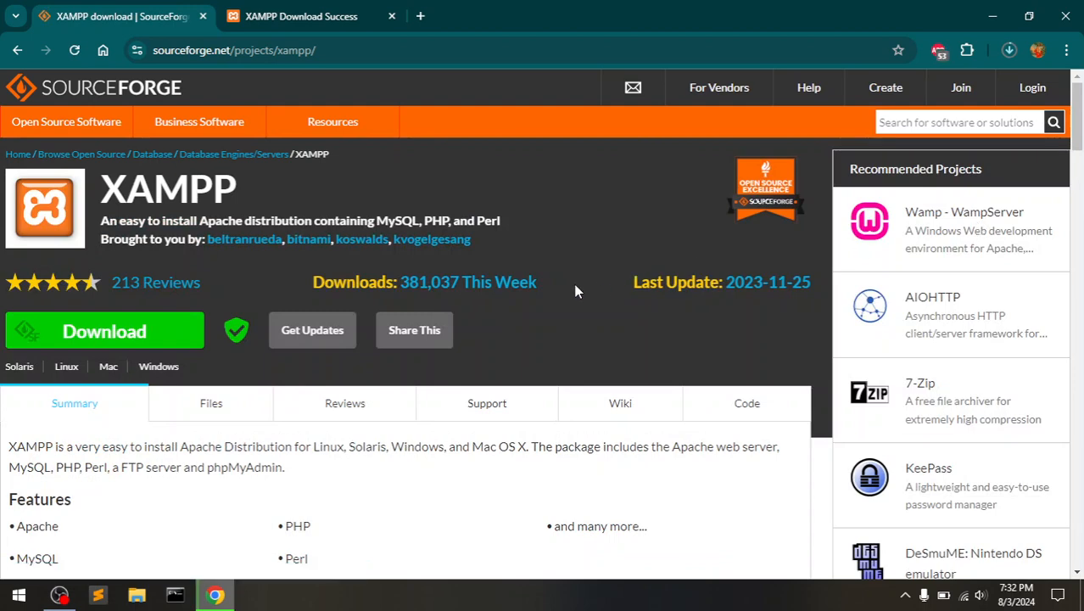
scroll(575, 291, down, 5)
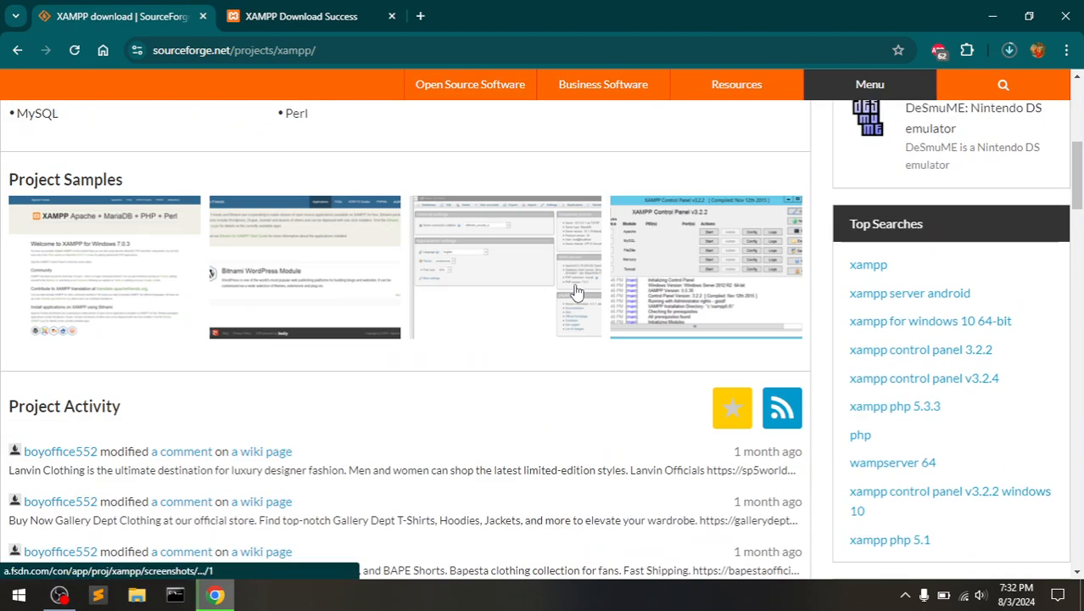
click(687, 270)
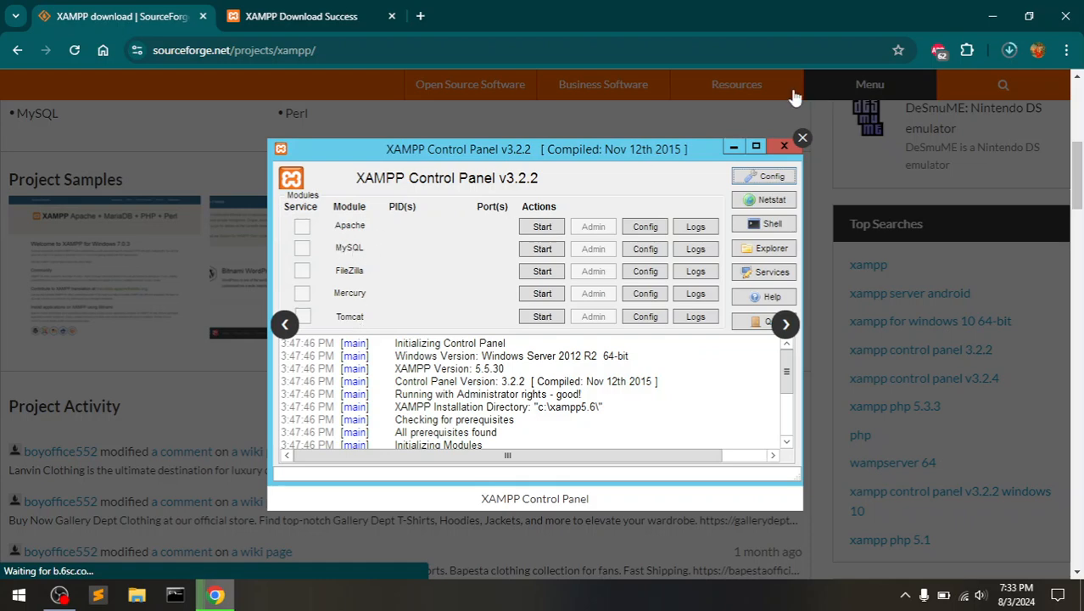
click(802, 139)
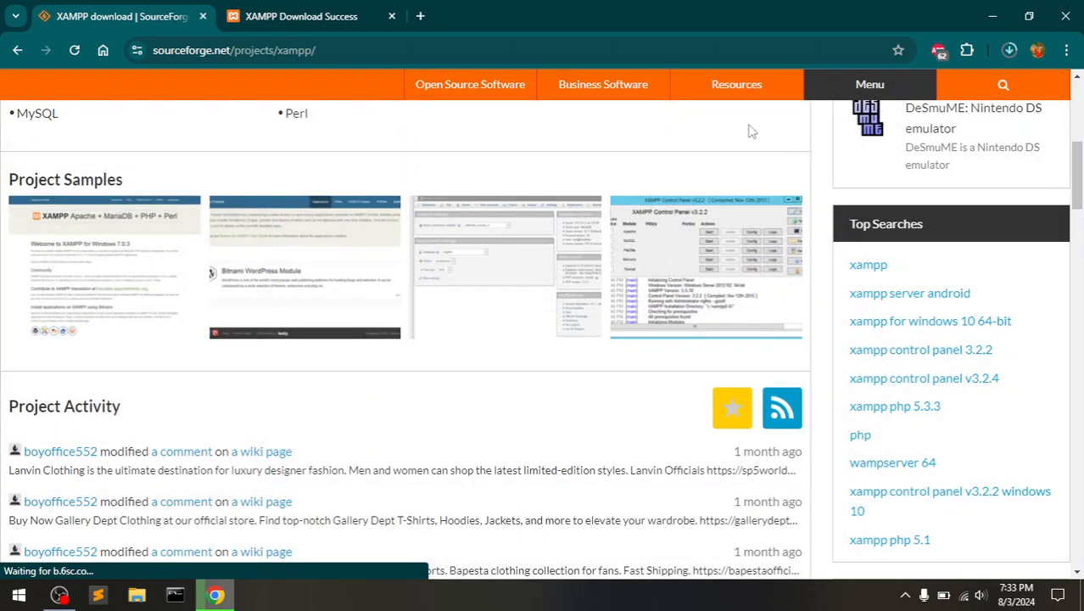
- Load wordpress.org in the download success tab and close the SourceForge tab
click(320, 7)
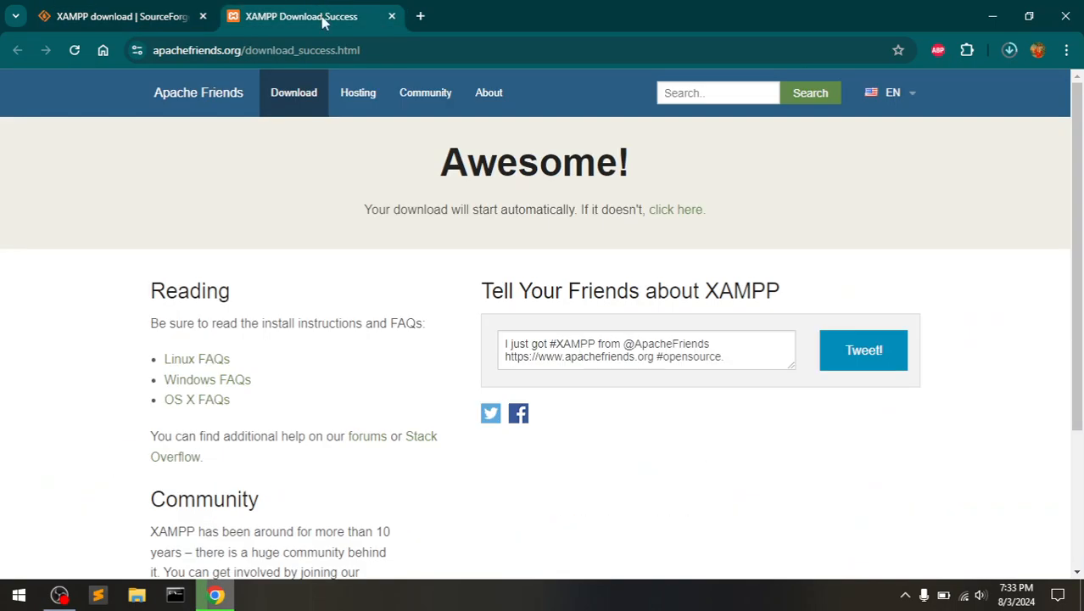
click(348, 50)
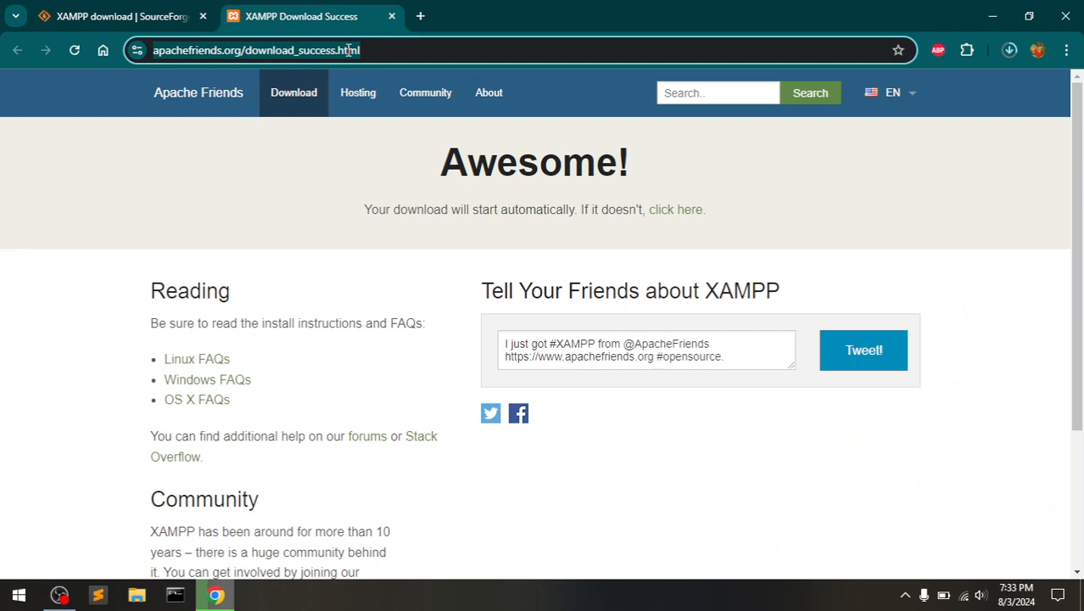
text(word)
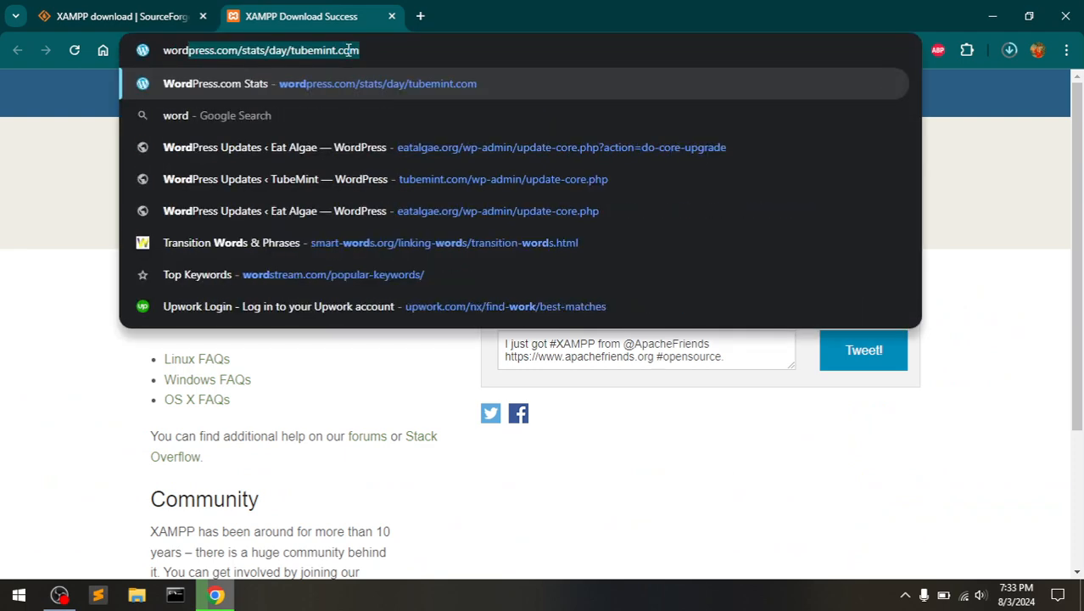
text(press.or)
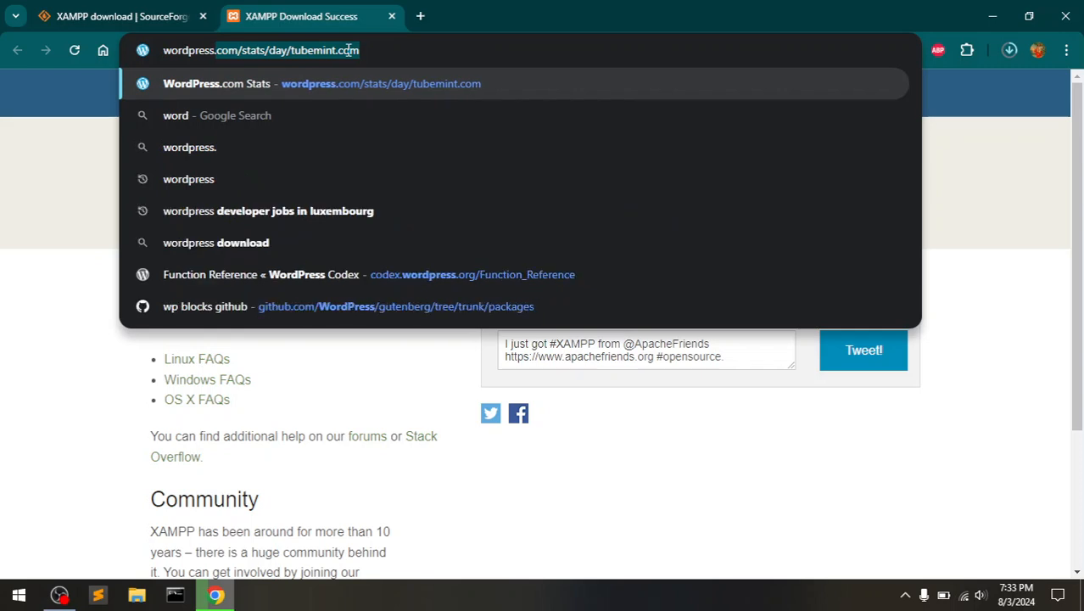
text(g)
key(Return)
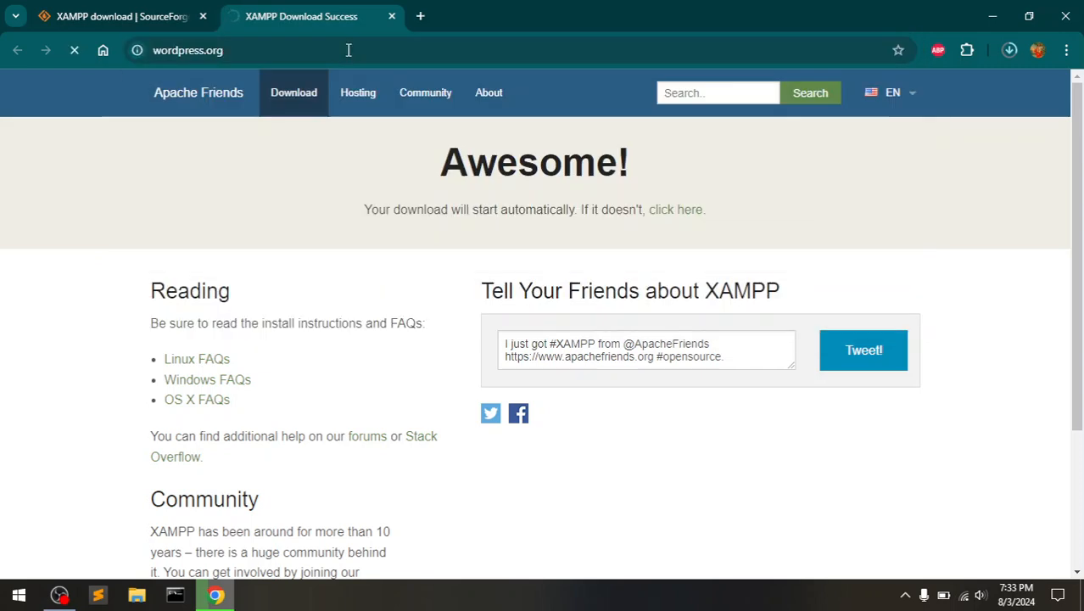
click(203, 16)
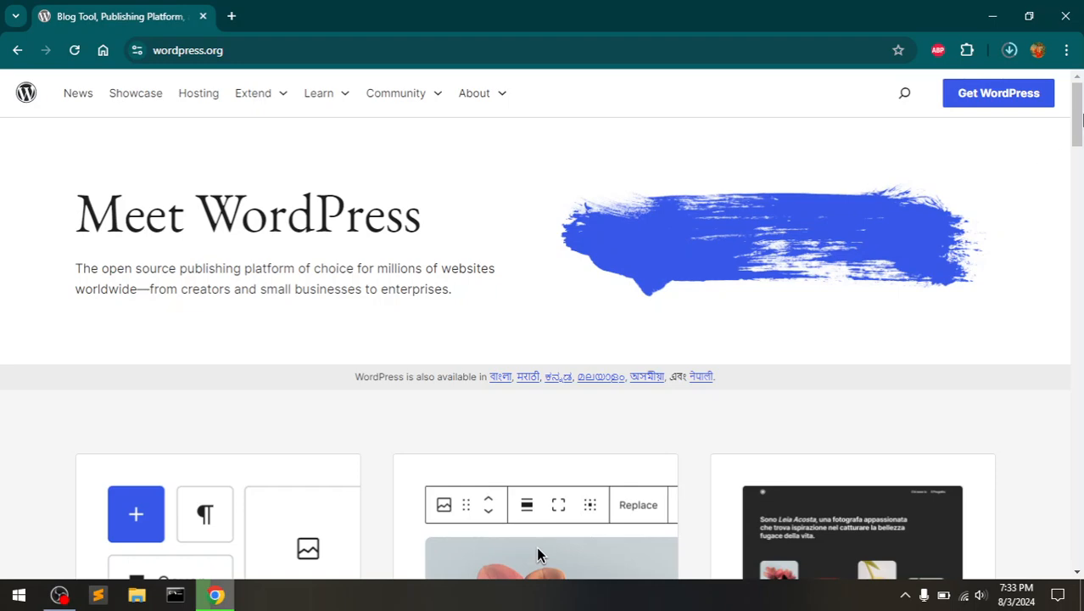
- Check the XAMPP installer download progress, then go to the Get WordPress page
mouse_move(1080, 118)
mouse_down()
mouse_move(1081, 527)
mouse_move(1081, 117)
mouse_up()
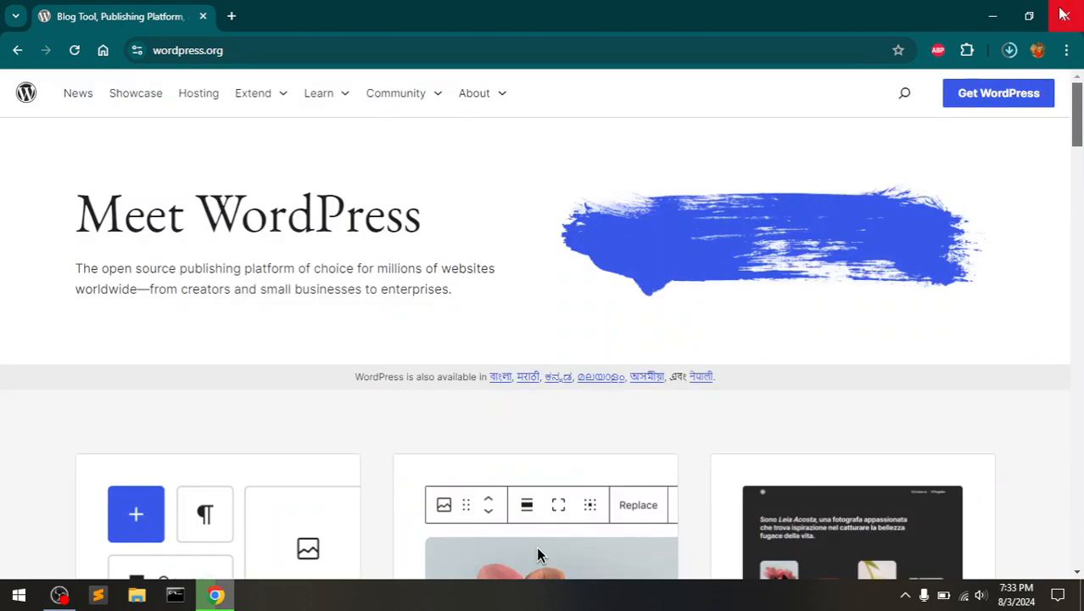
click(1009, 51)
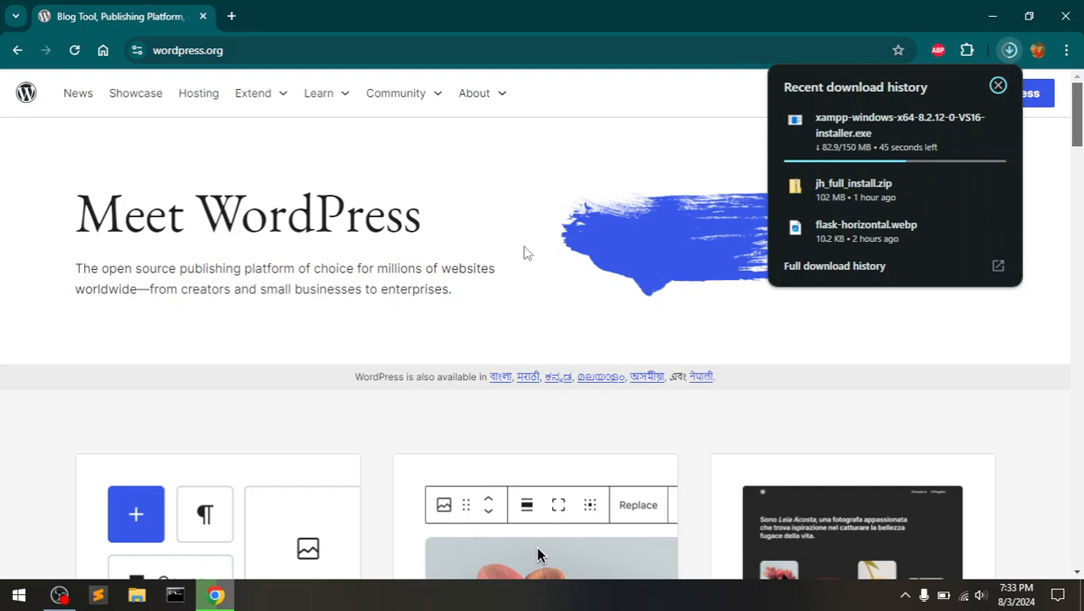
click(574, 204)
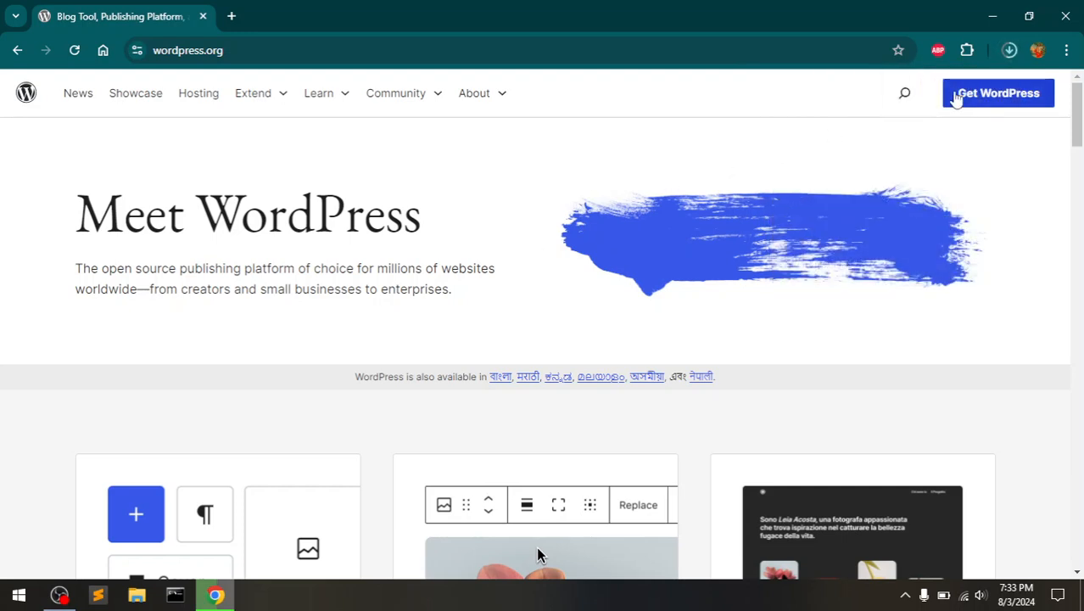
click(961, 98)
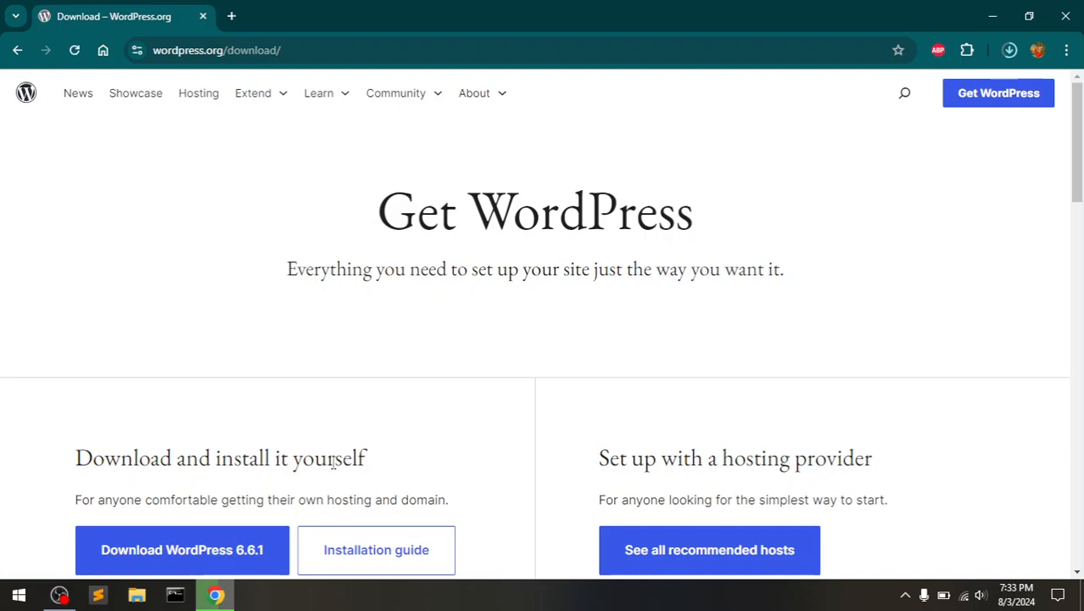
click(257, 550)
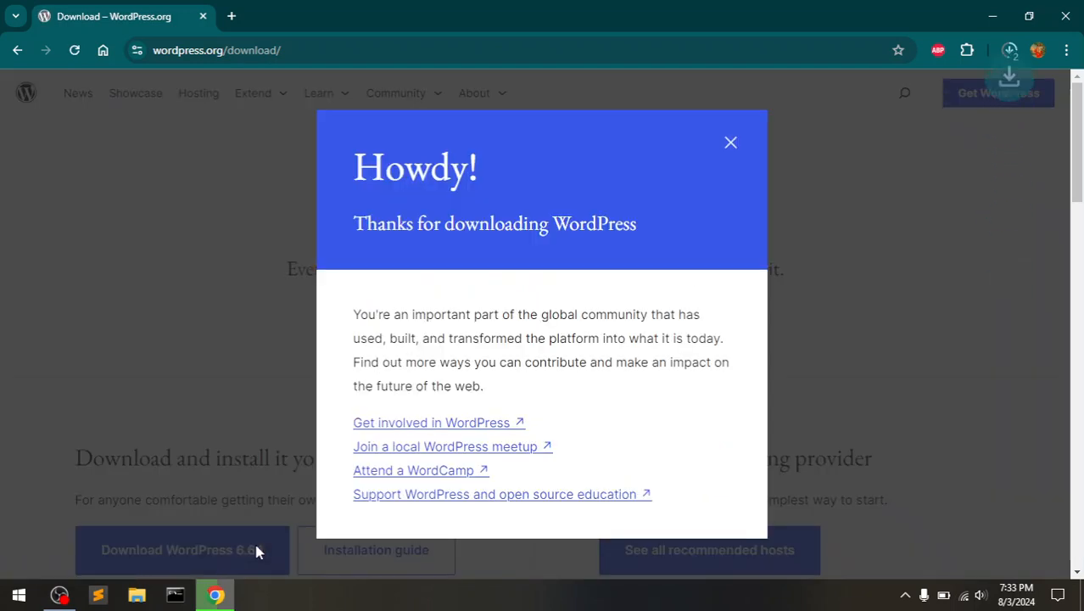
click(732, 149)
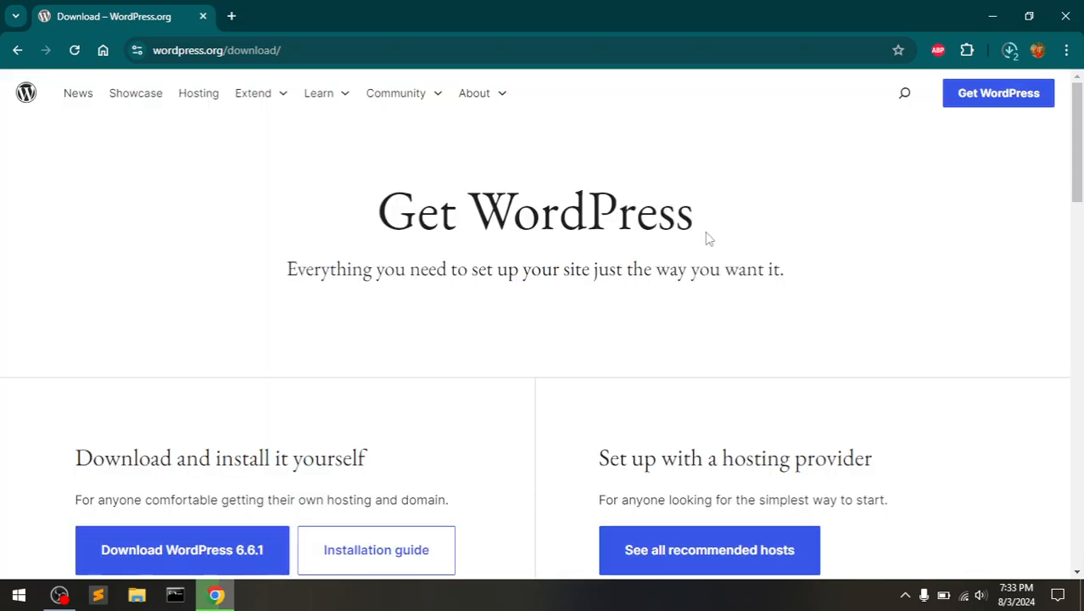
scroll(709, 239, down, 3)
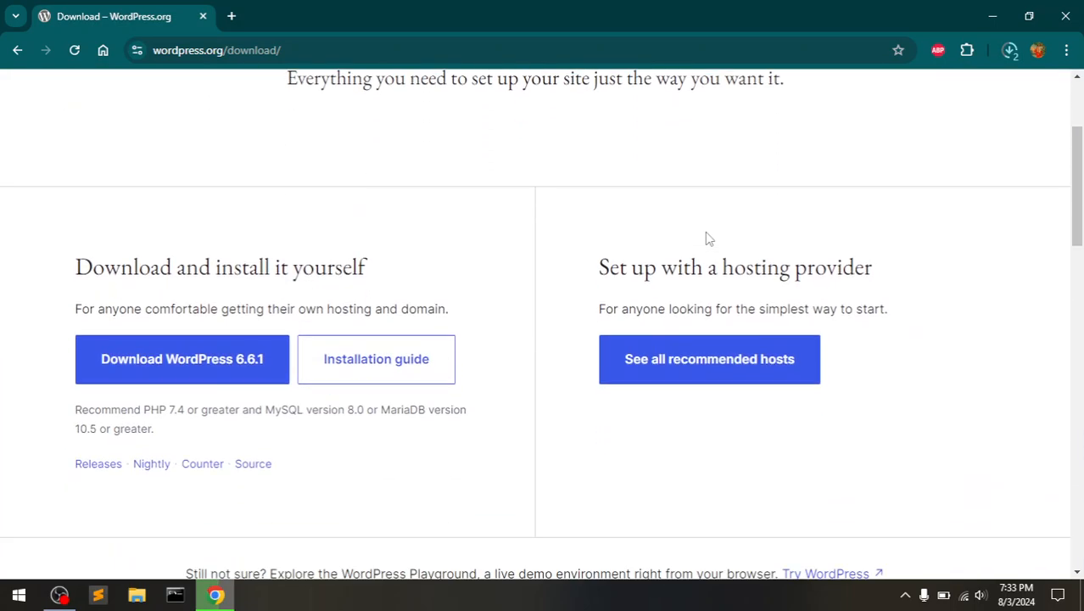
scroll(708, 239, down, 1)
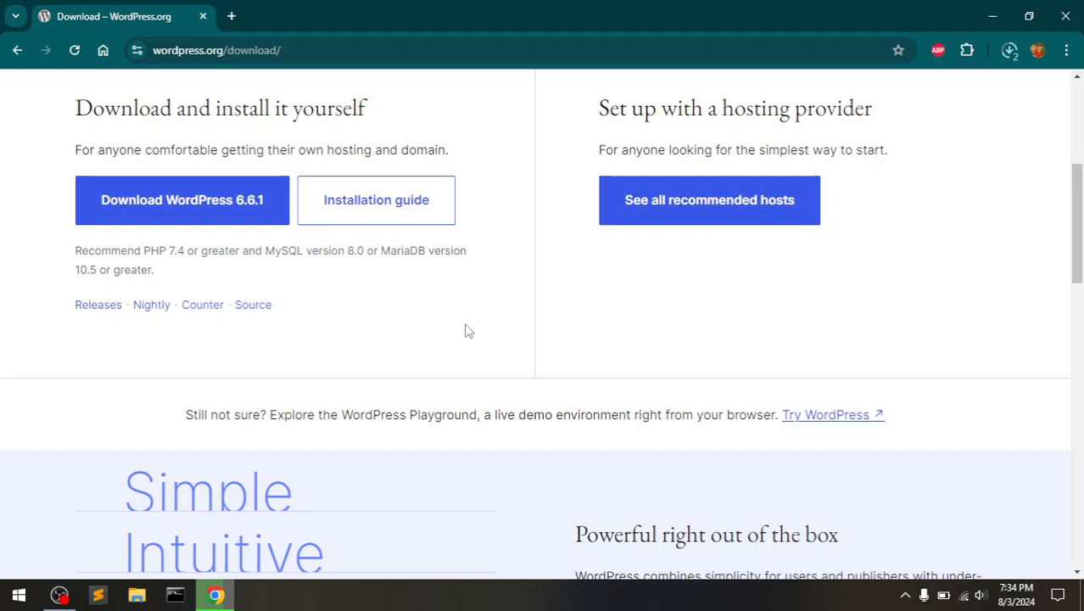
scroll(479, 339, down, 5)
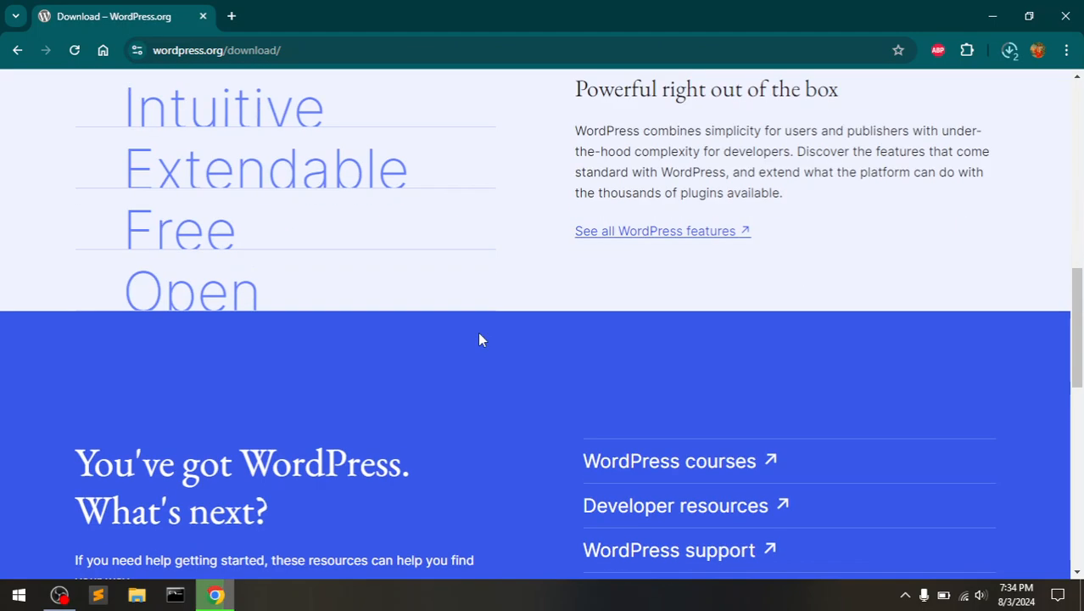
scroll(479, 339, down, 7)
scroll(479, 339, down, 2)
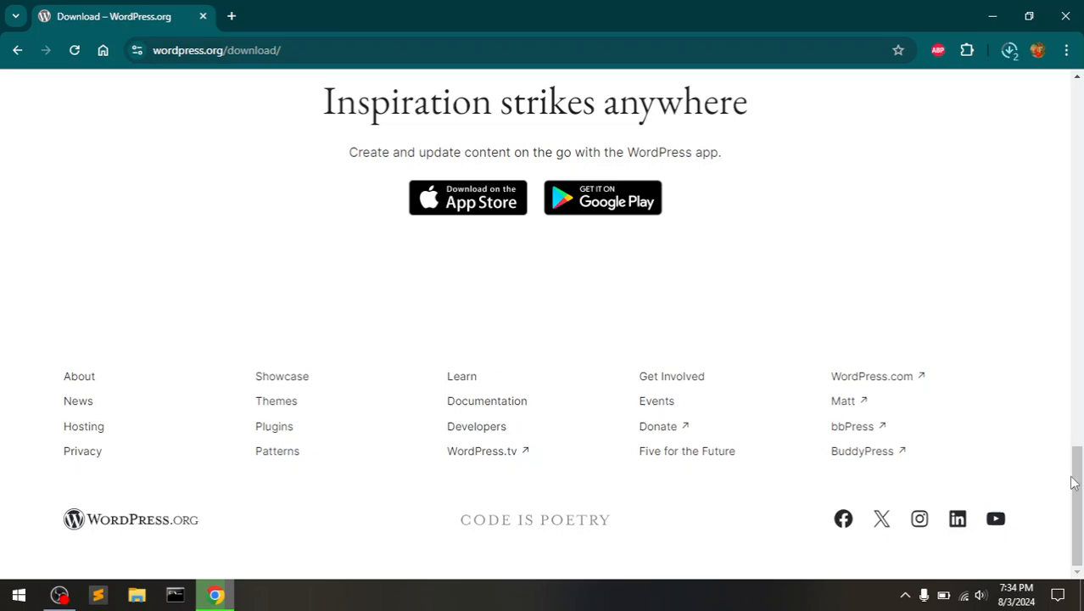
drag(1076, 483, 1080, 153)
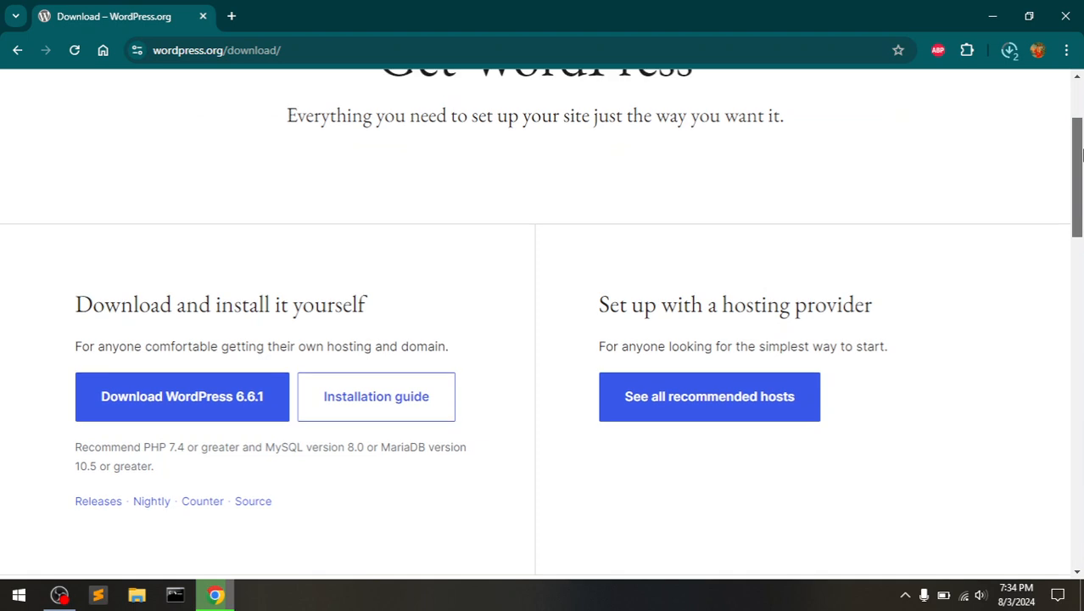
drag(1081, 152, 1080, 148)
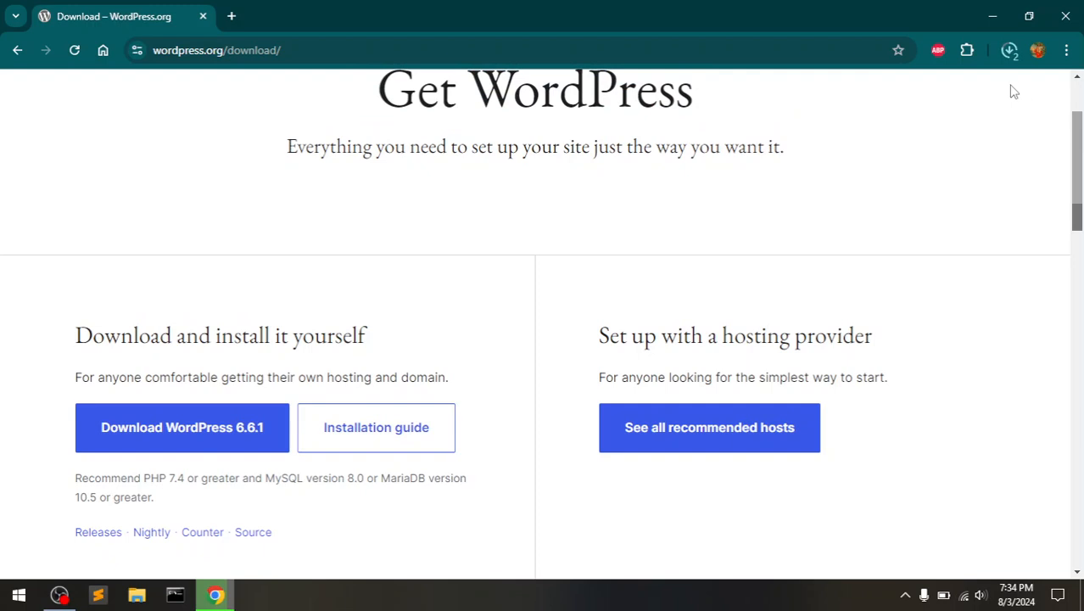
click(1008, 51)
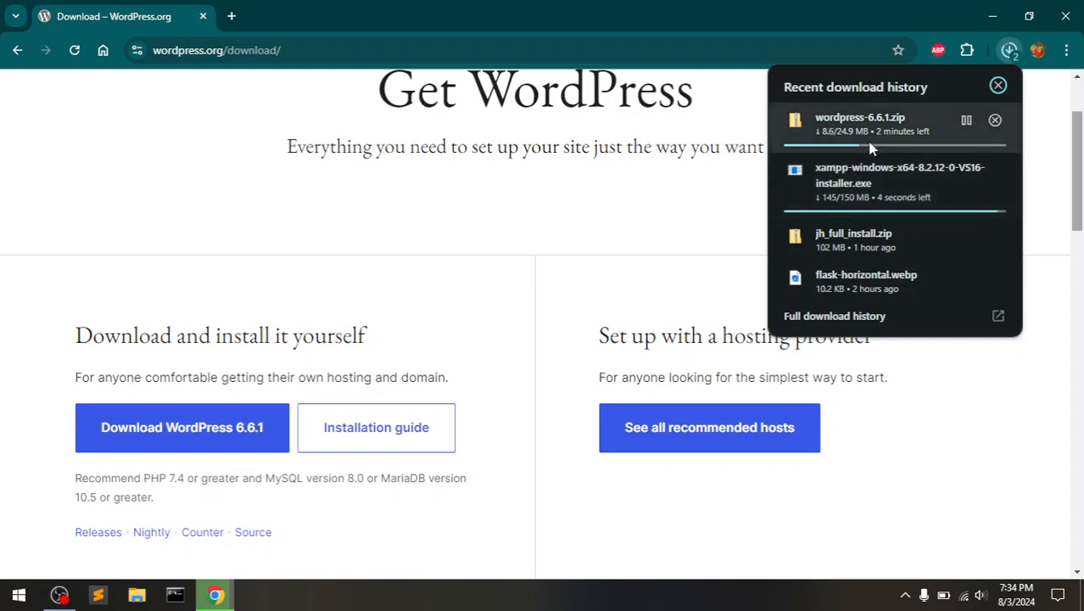
click(632, 265)
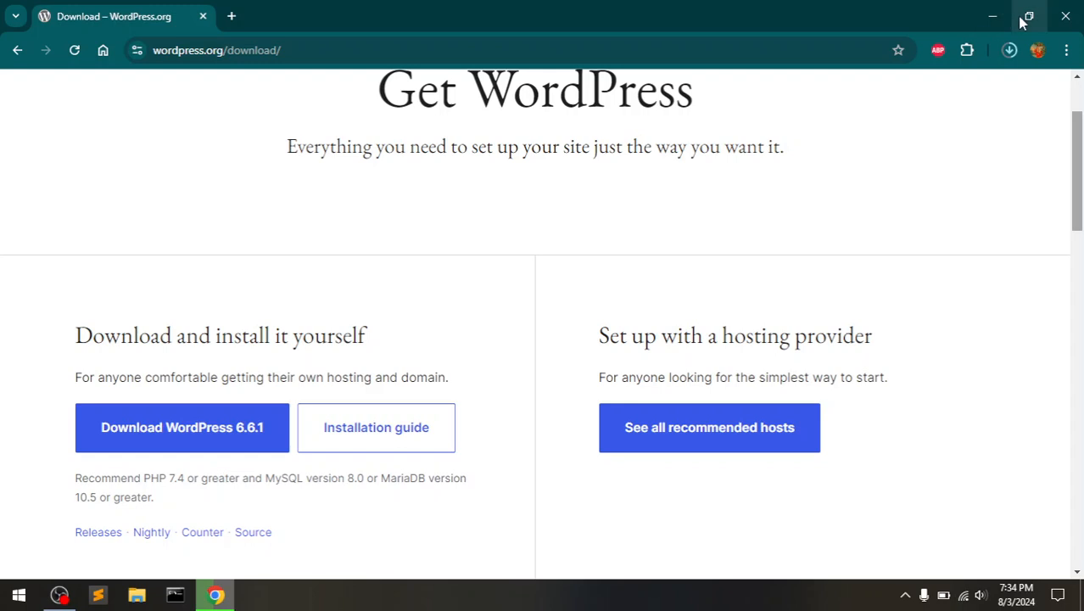
- Open the downloaded xampp-windows-x64-8.2.12 installer from Chrome's downloads list
click(1009, 50)
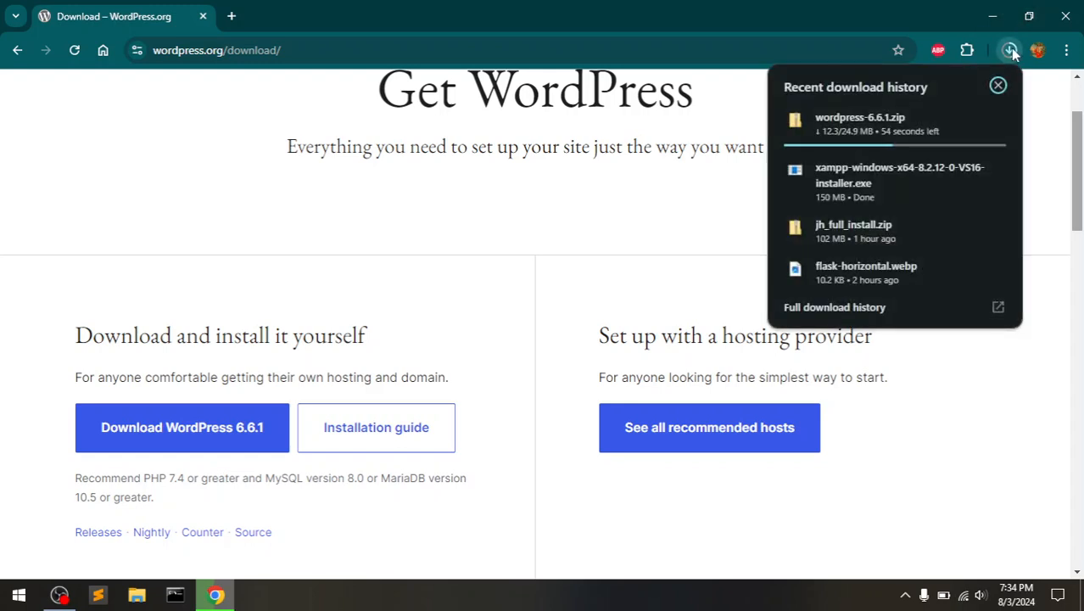
right_click(839, 187)
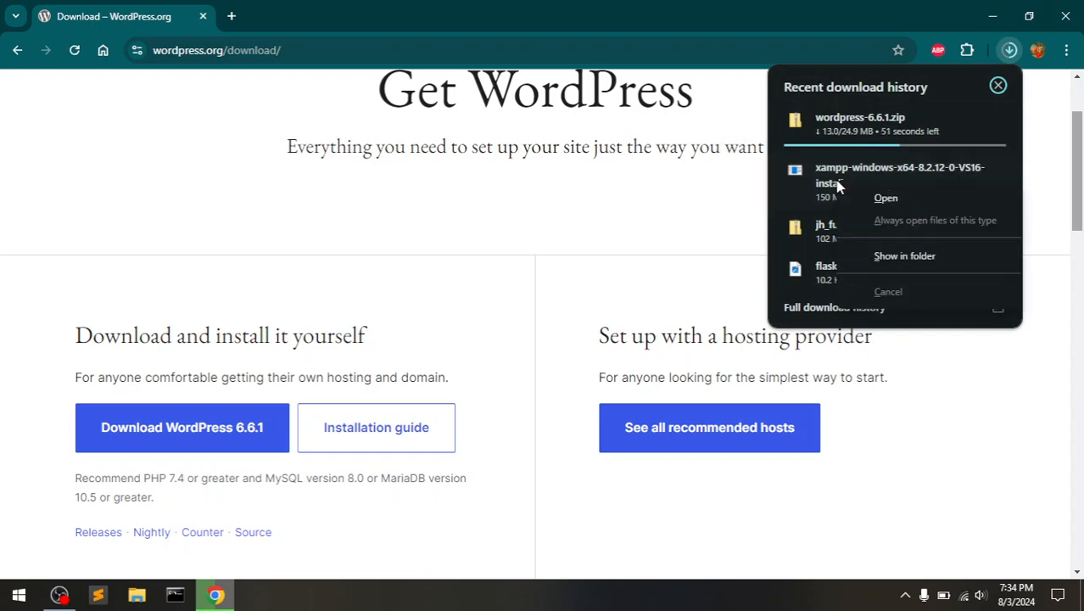
click(897, 205)
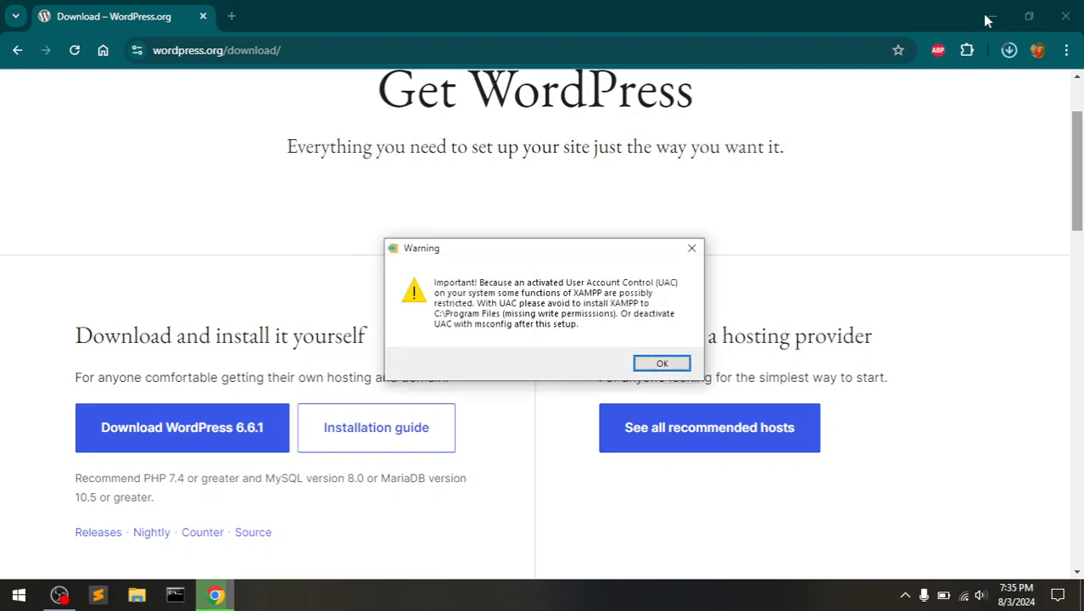
- Untick FileZilla, Mercury, Tomcat, Perl, Webalizer and Fake Sendmail in XAMPP Setup's components
click(659, 365)
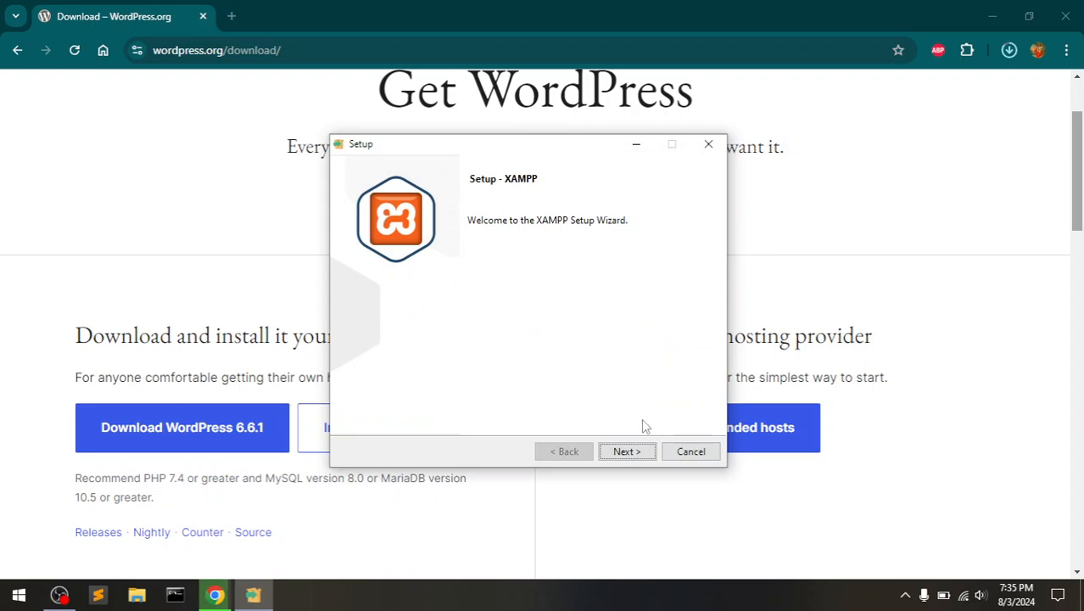
click(627, 451)
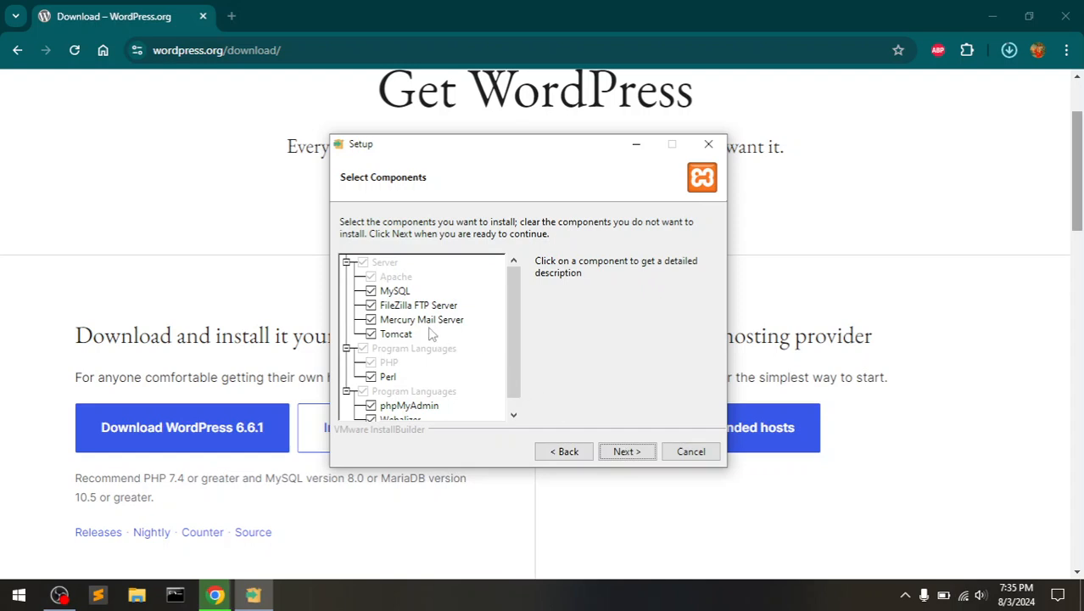
click(371, 307)
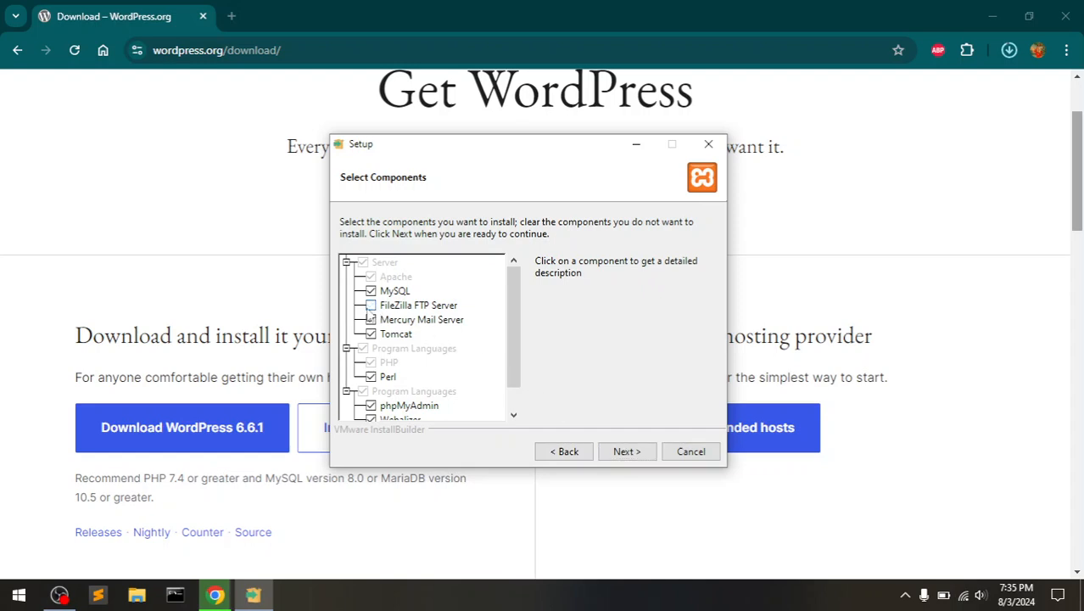
click(370, 319)
click(371, 333)
click(371, 376)
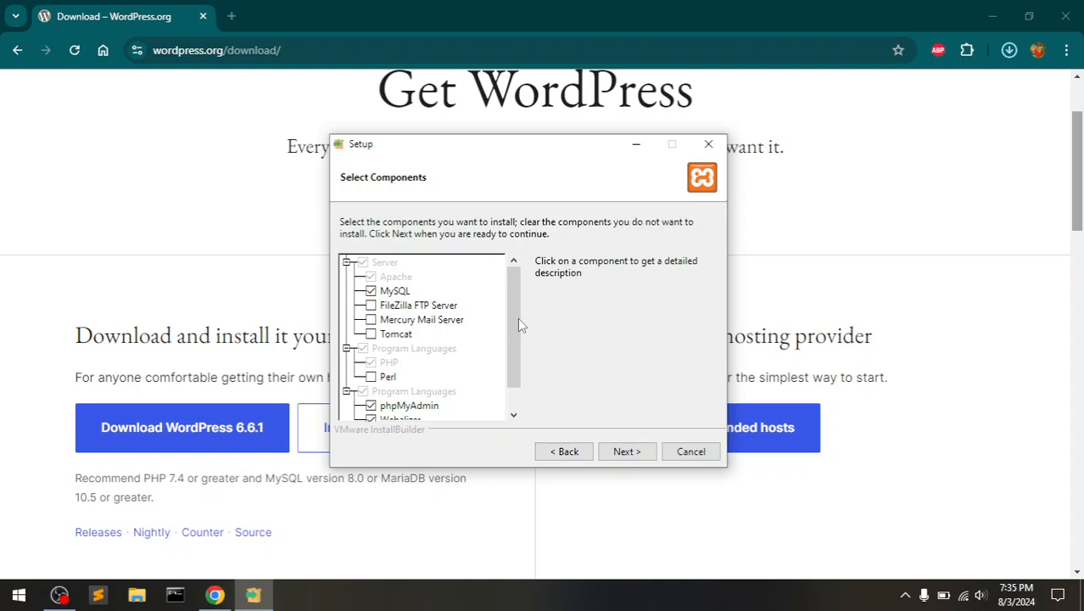
drag(519, 319, 519, 353)
click(372, 392)
click(372, 406)
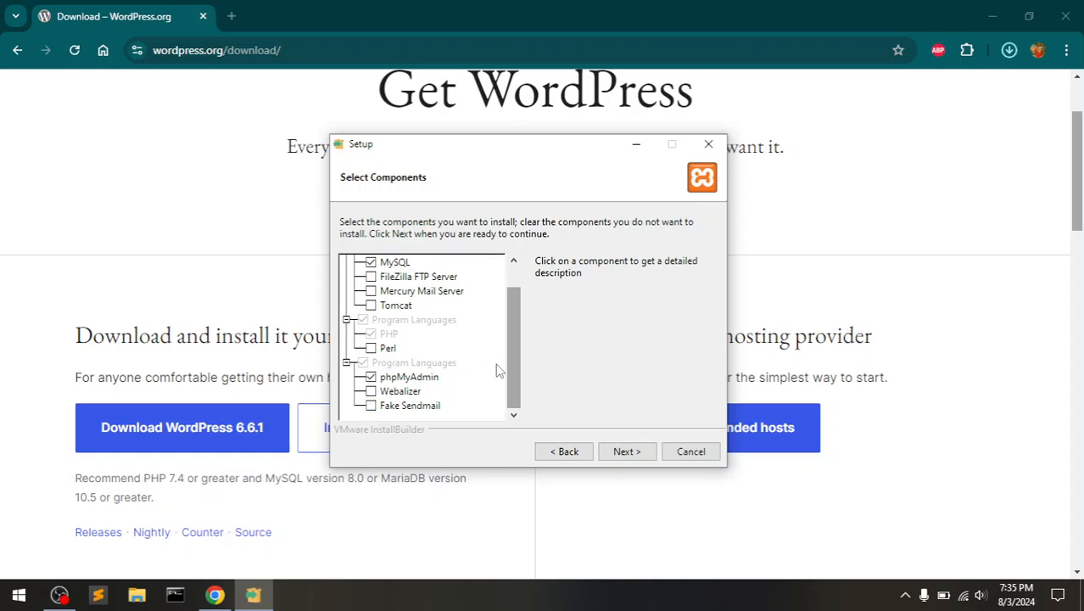
drag(507, 348, 519, 444)
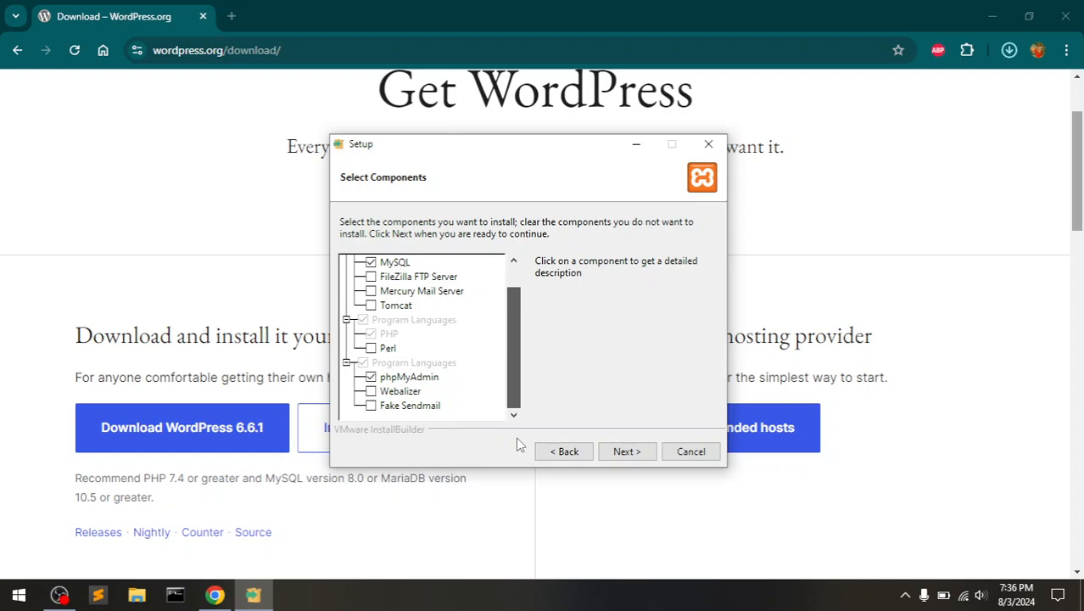
drag(517, 438, 513, 385)
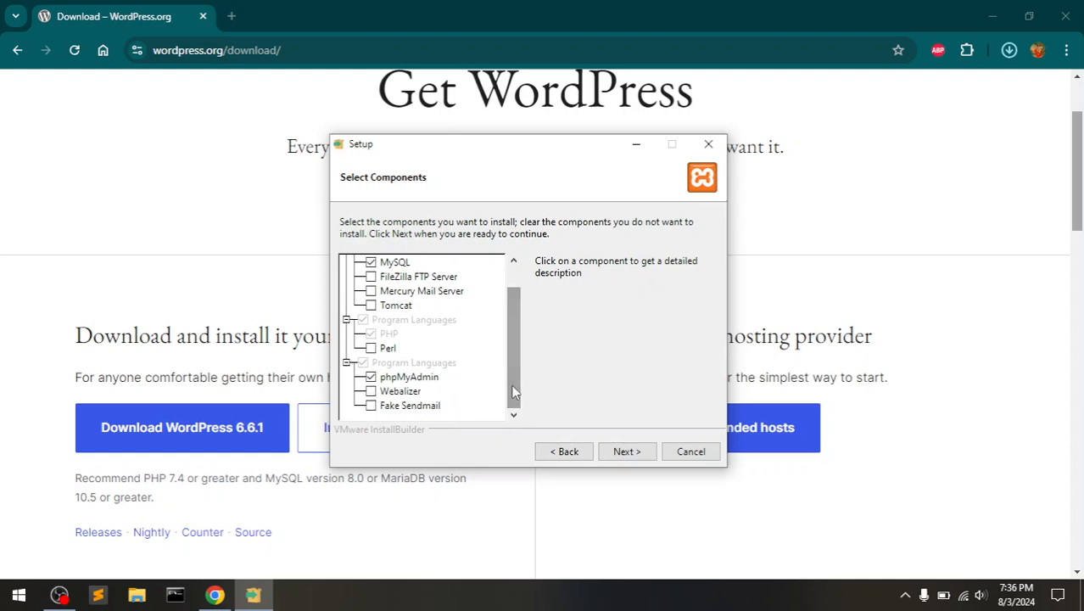
- Keep C:\xampp as the folder and English as the language, and begin installing
click(616, 456)
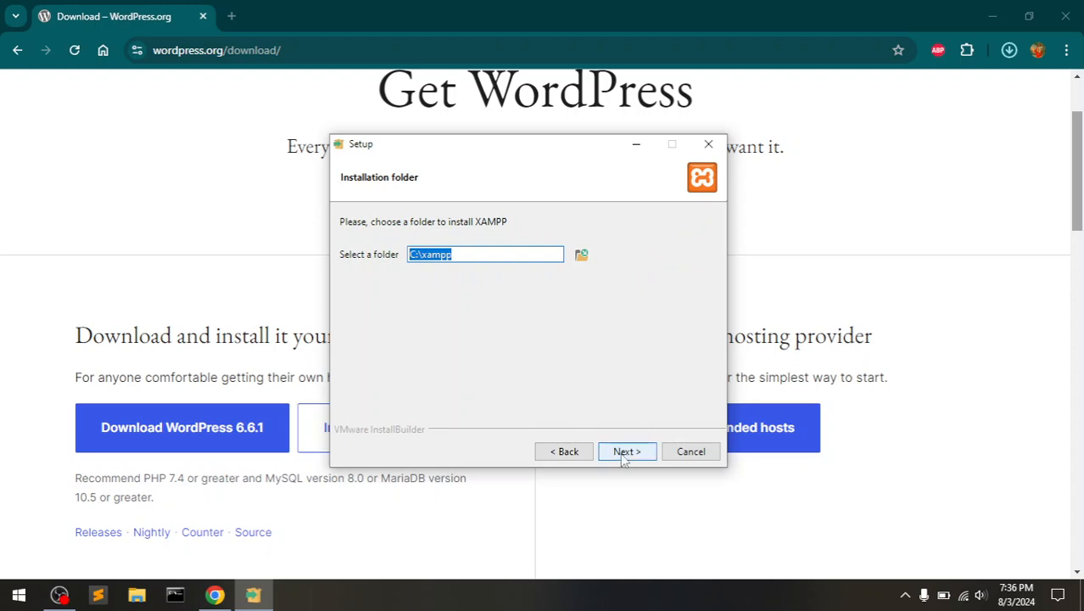
click(624, 456)
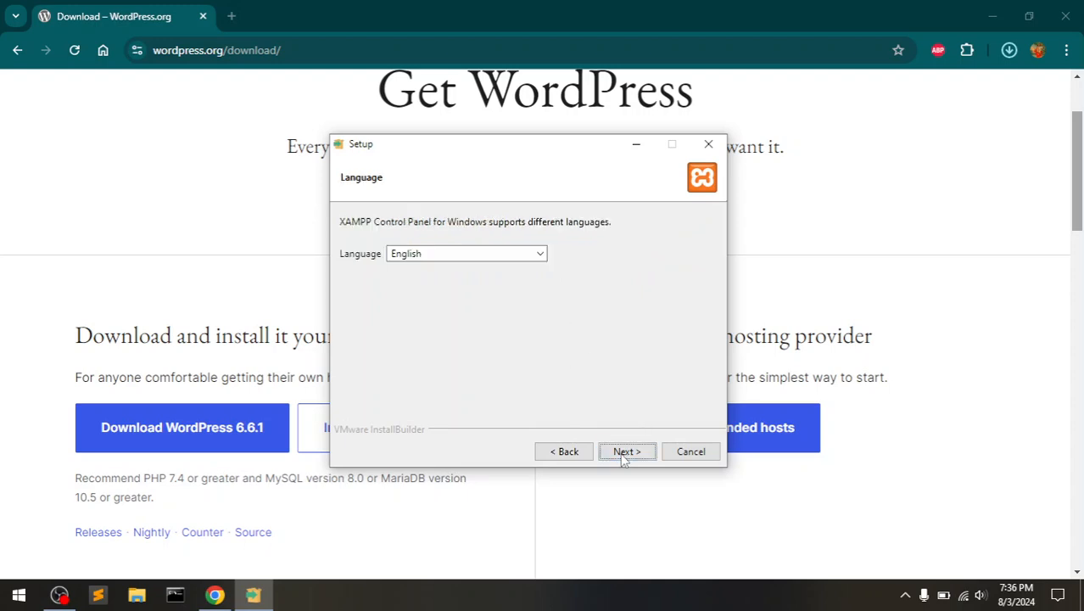
click(624, 453)
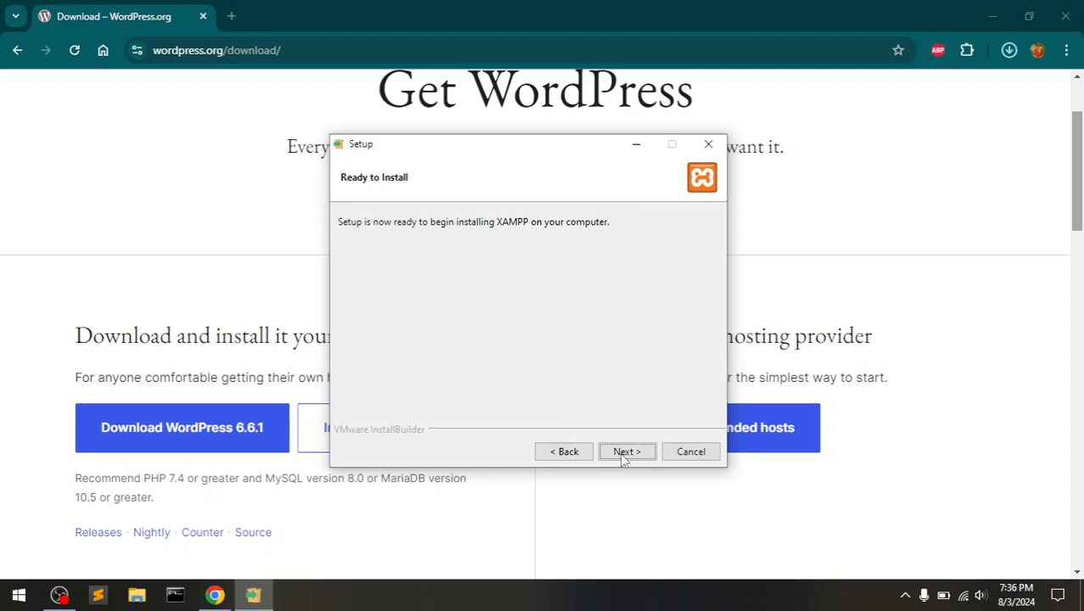
click(570, 454)
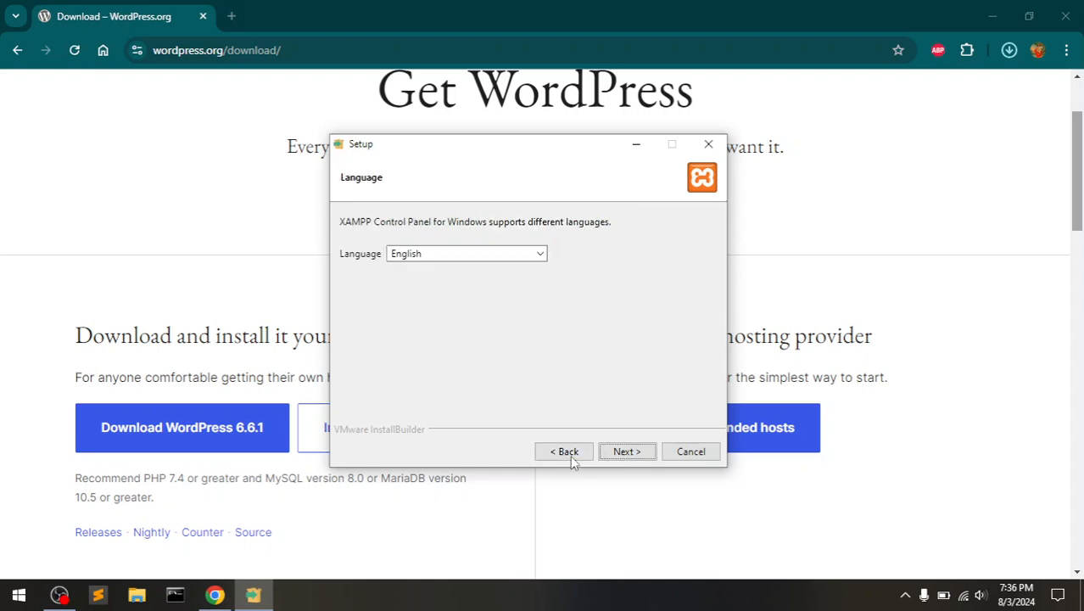
click(537, 253)
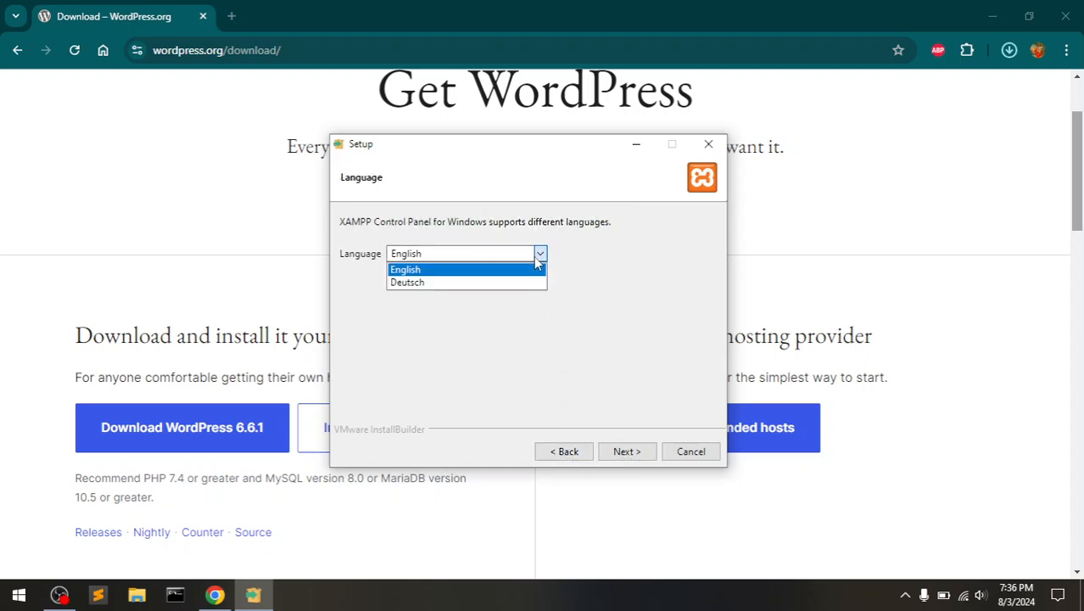
click(584, 305)
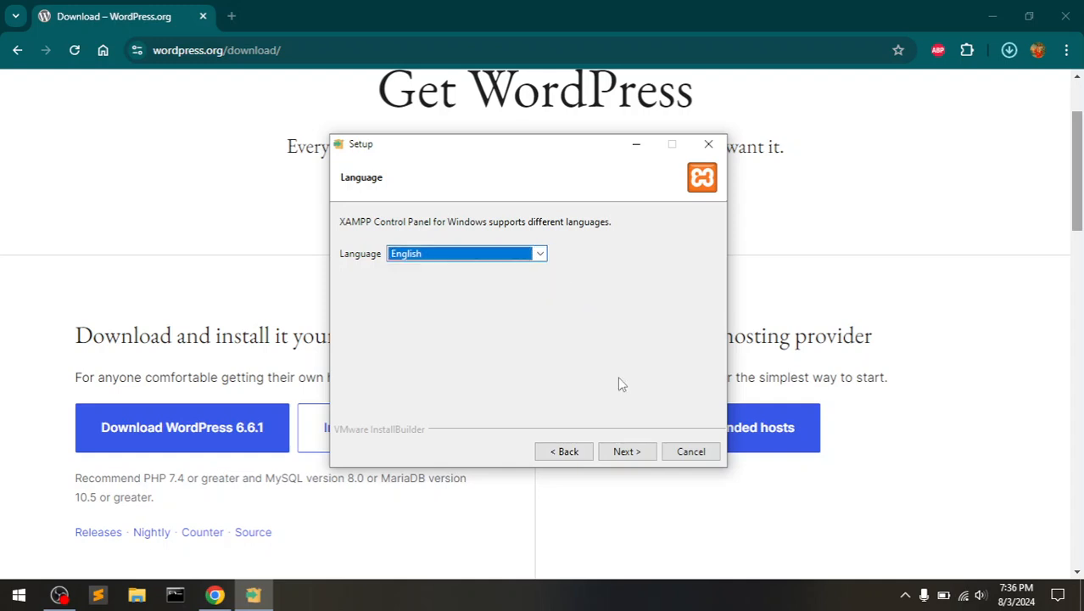
click(632, 458)
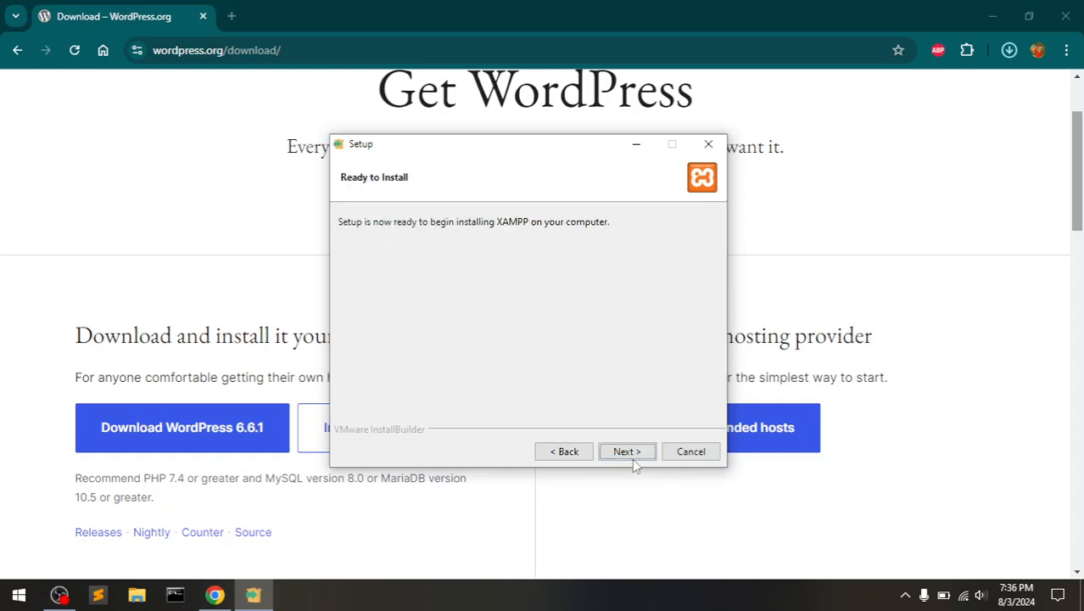
click(632, 458)
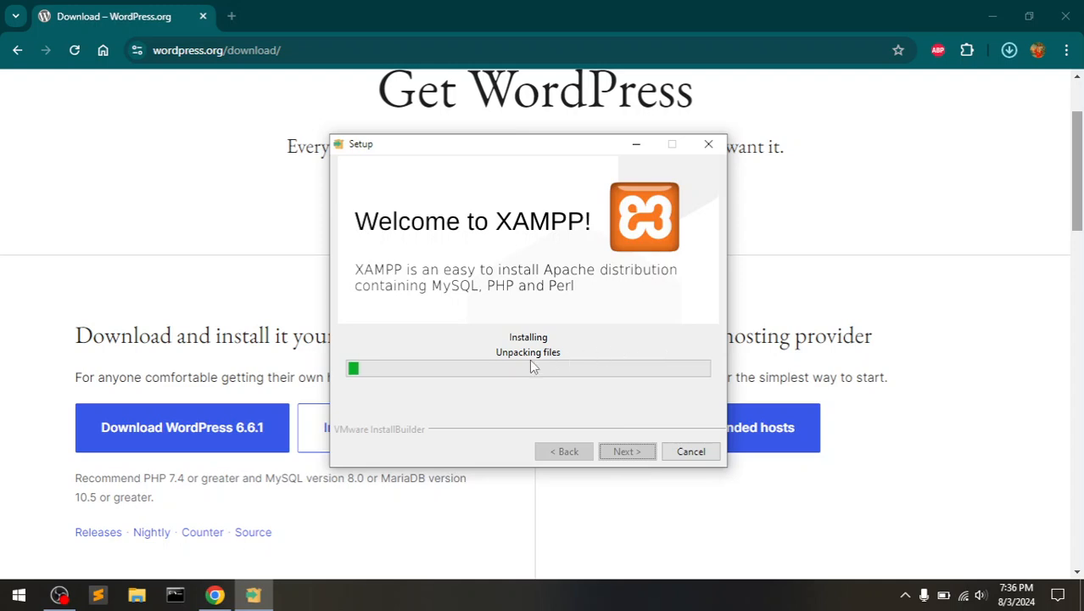
click(937, 185)
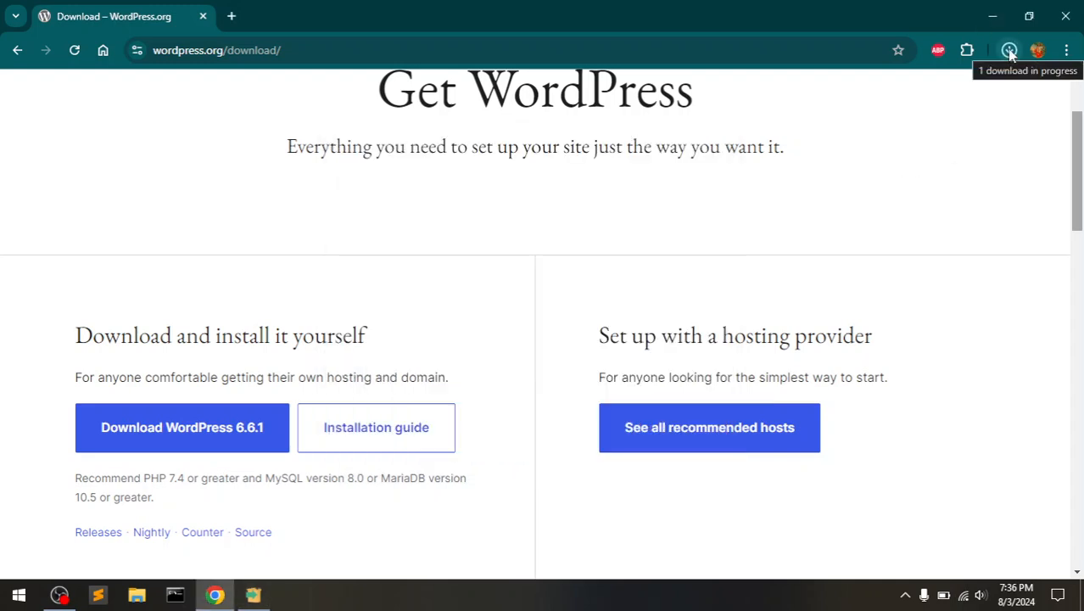
click(1009, 51)
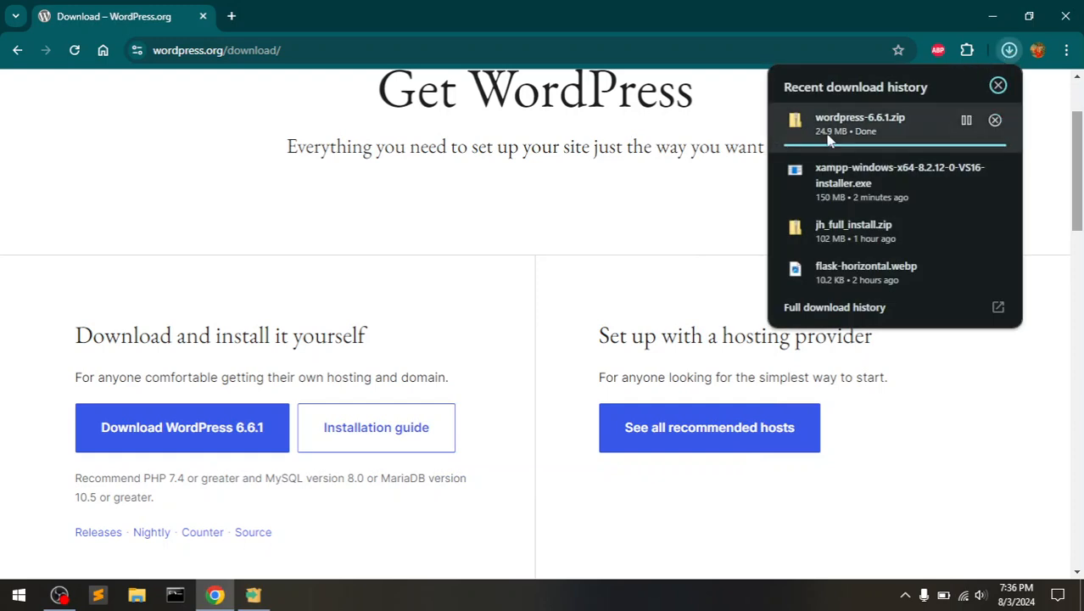
click(503, 272)
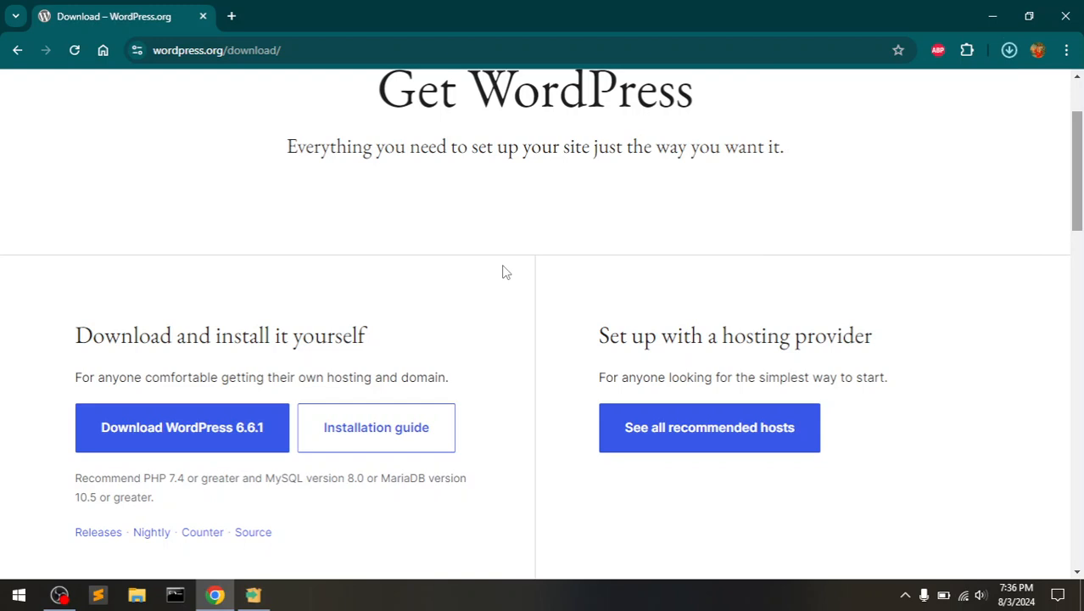
click(255, 596)
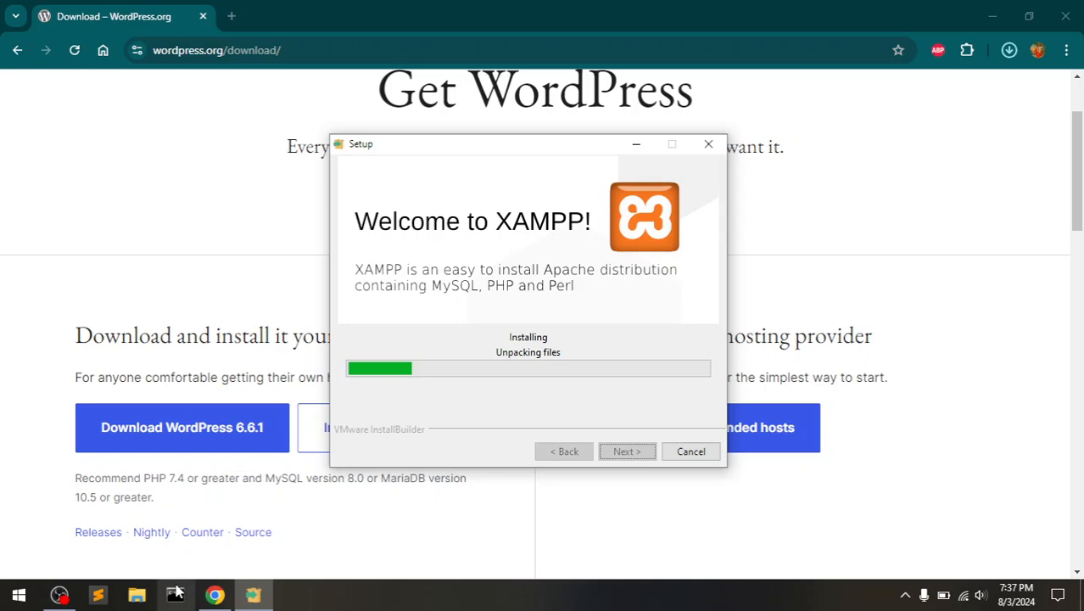
- Extract wordpress-6.6.1.zip in Downloads to the default wordpress-6.6.1 folder
click(139, 596)
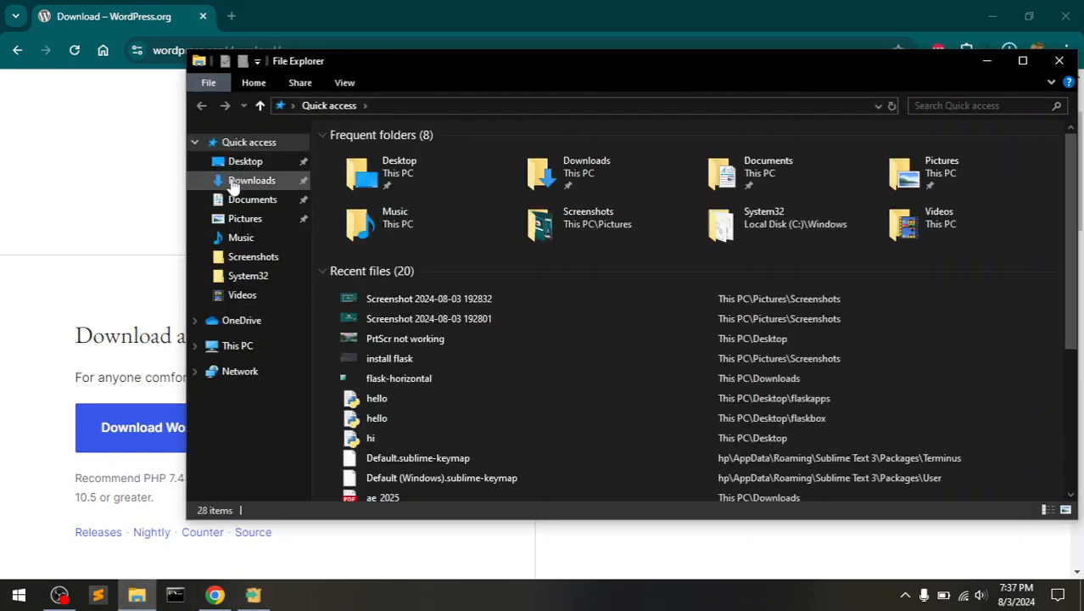
click(236, 182)
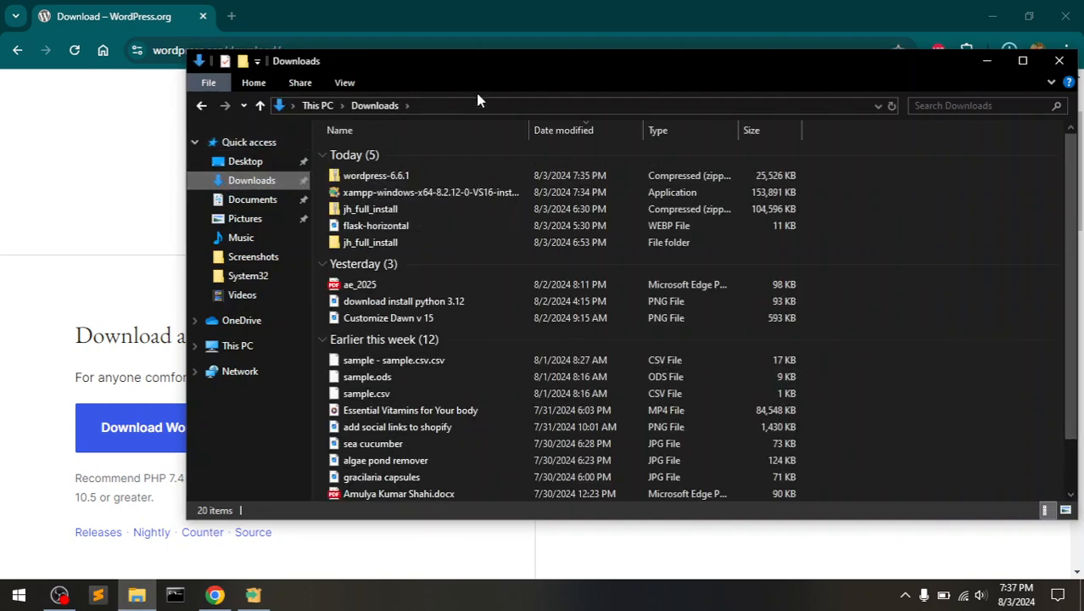
drag(504, 63, 464, 96)
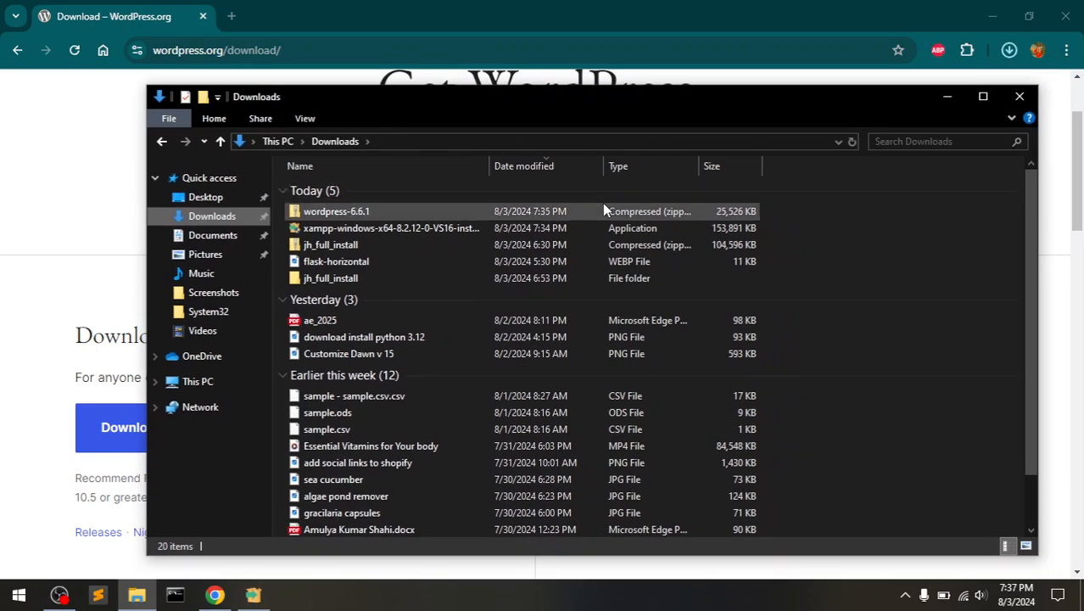
click(318, 220)
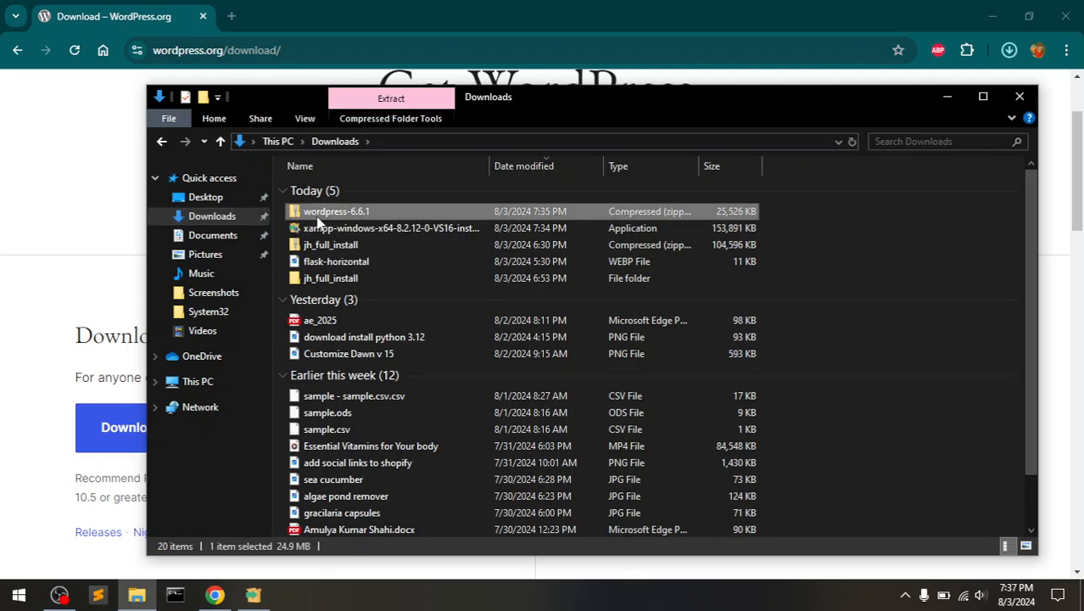
right_click(319, 220)
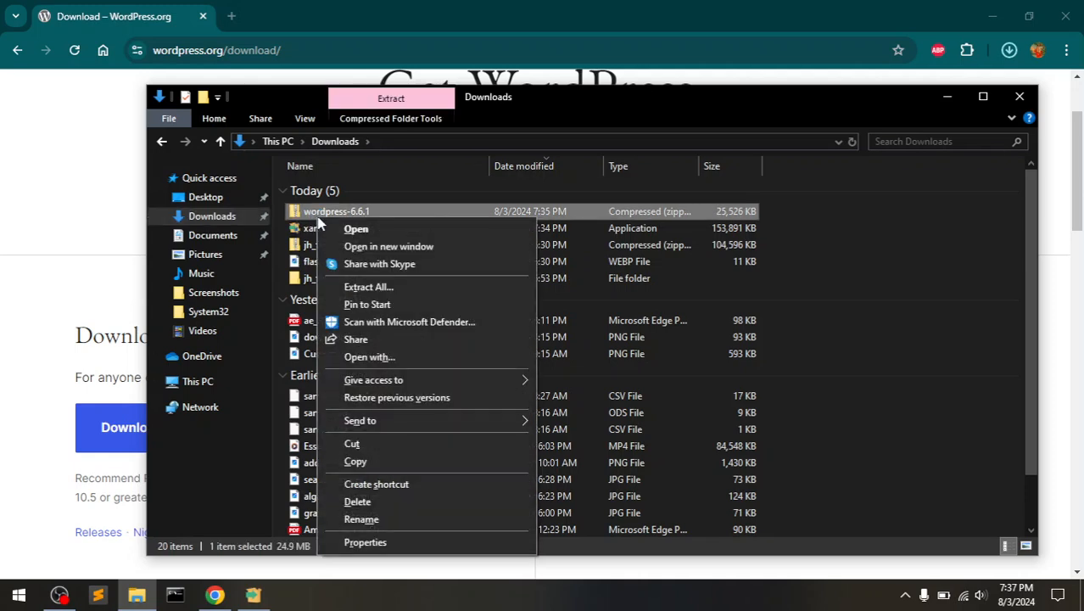
click(348, 289)
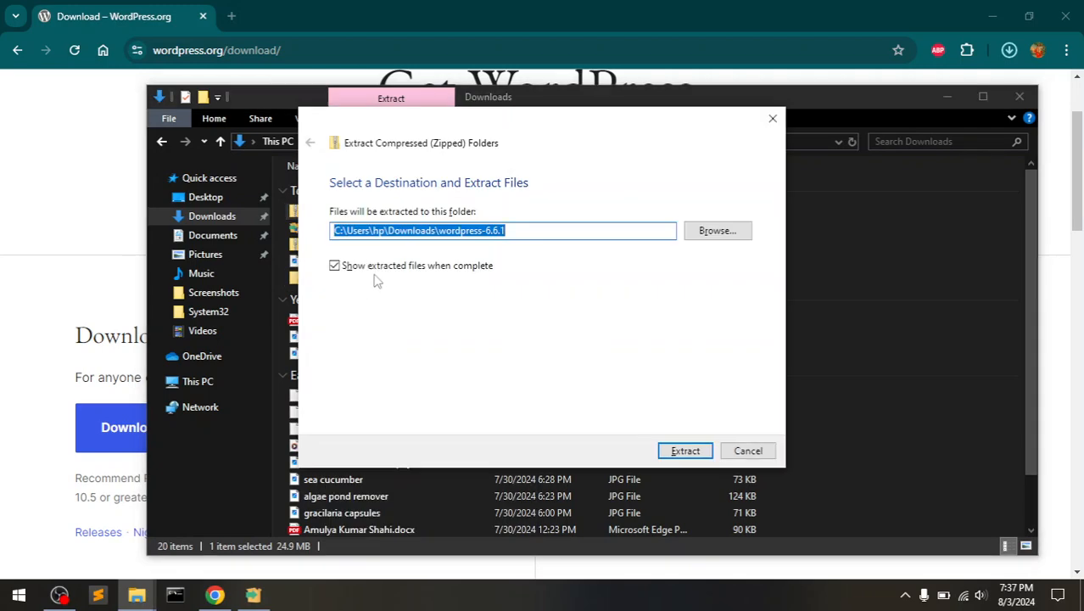
click(416, 231)
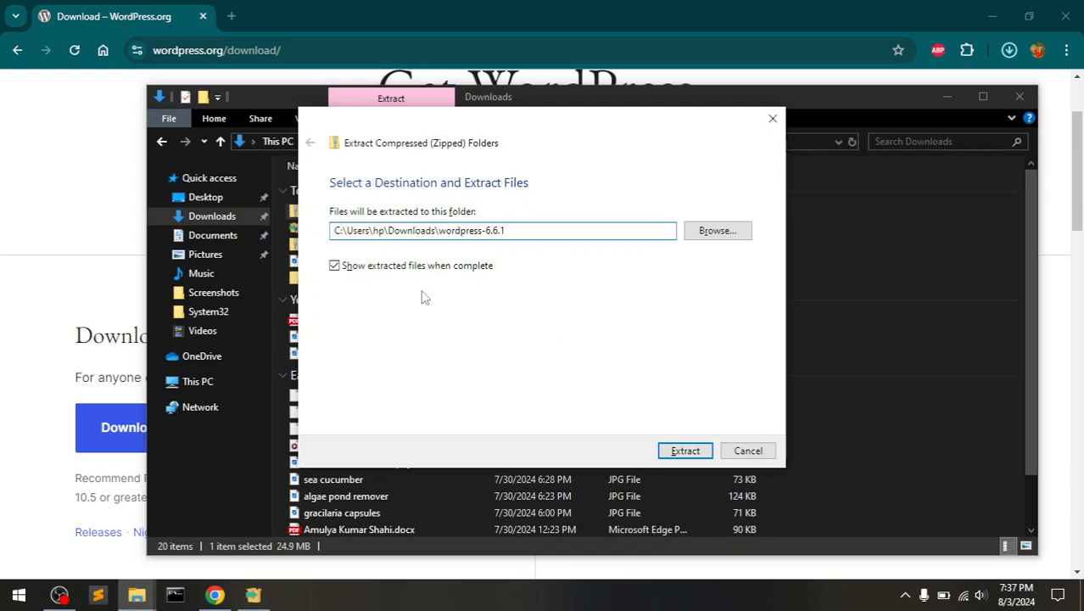
click(678, 455)
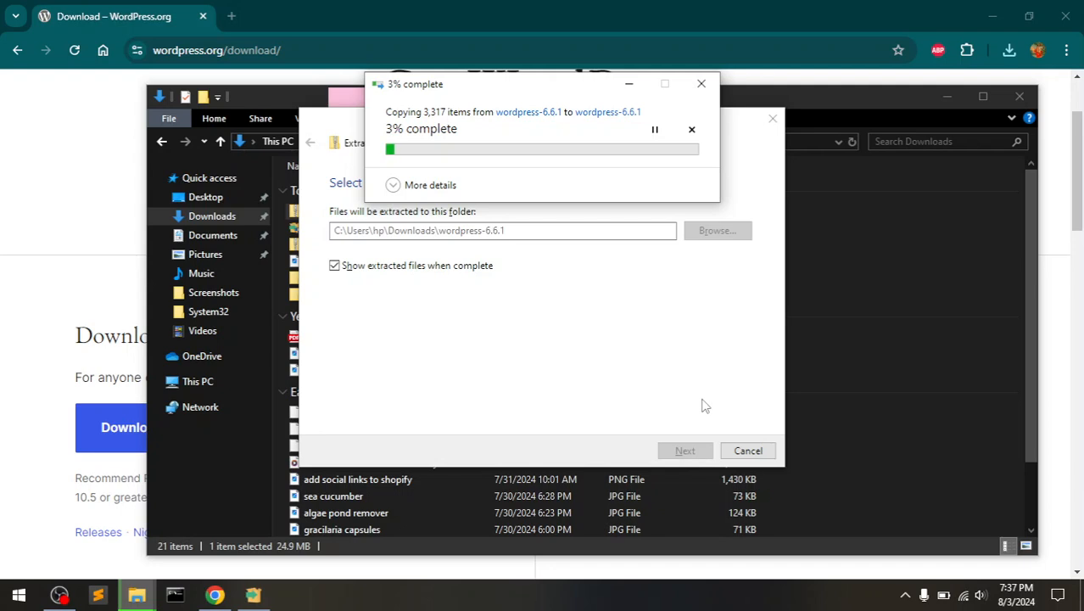
mouse_move(253, 594)
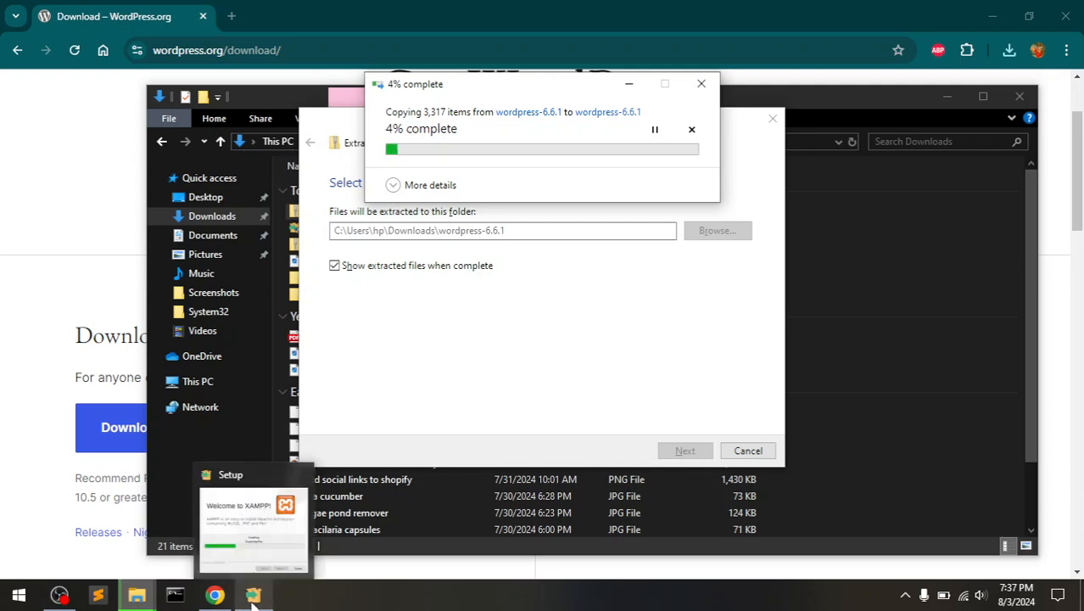
- Bring XAMPP Setup to the front and move its window lower to watch the unpacking
click(253, 593)
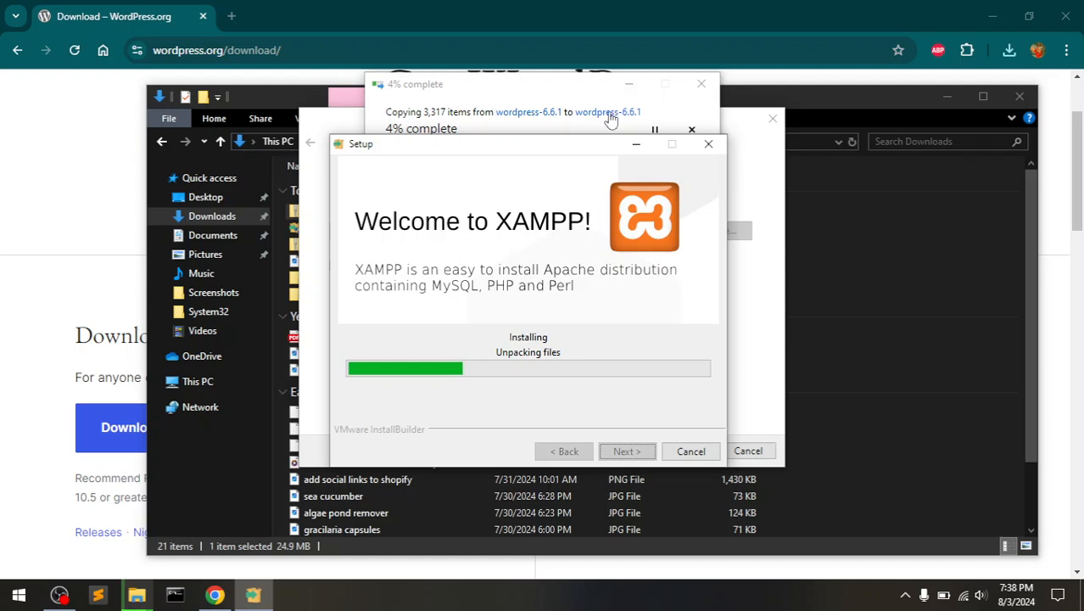
drag(558, 149, 574, 195)
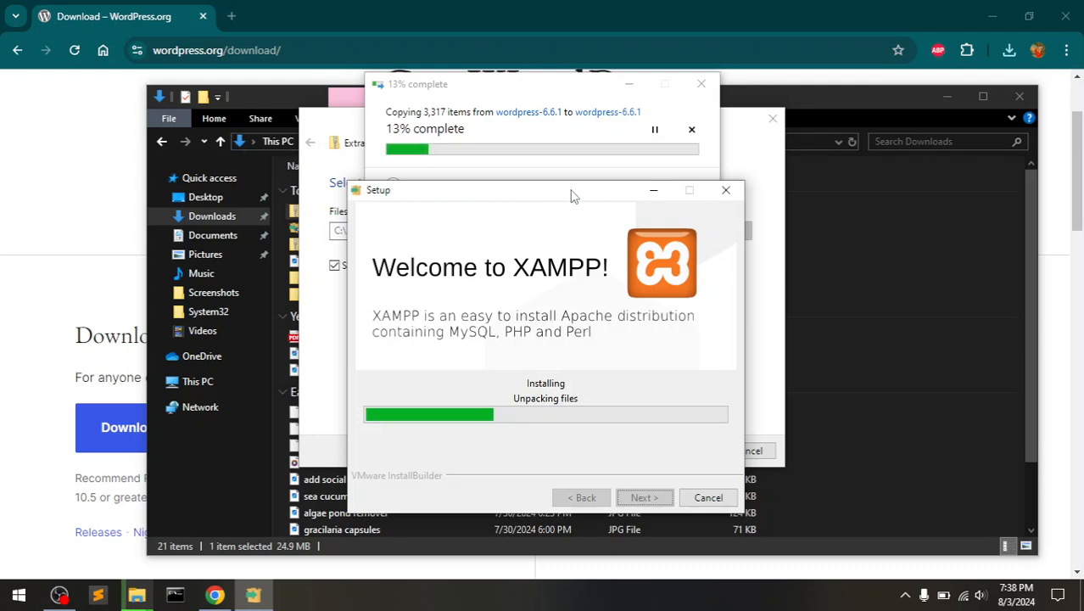
drag(571, 196, 571, 219)
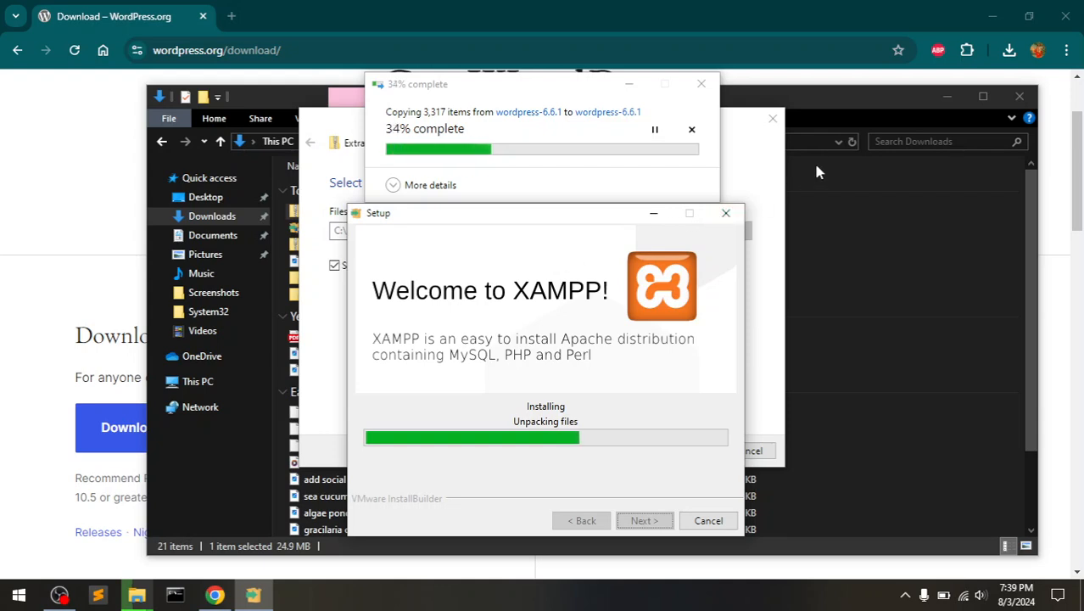
- Open a blank tab, browse the WordPress download page menus, and go to the wordpress.org home page
click(232, 18)
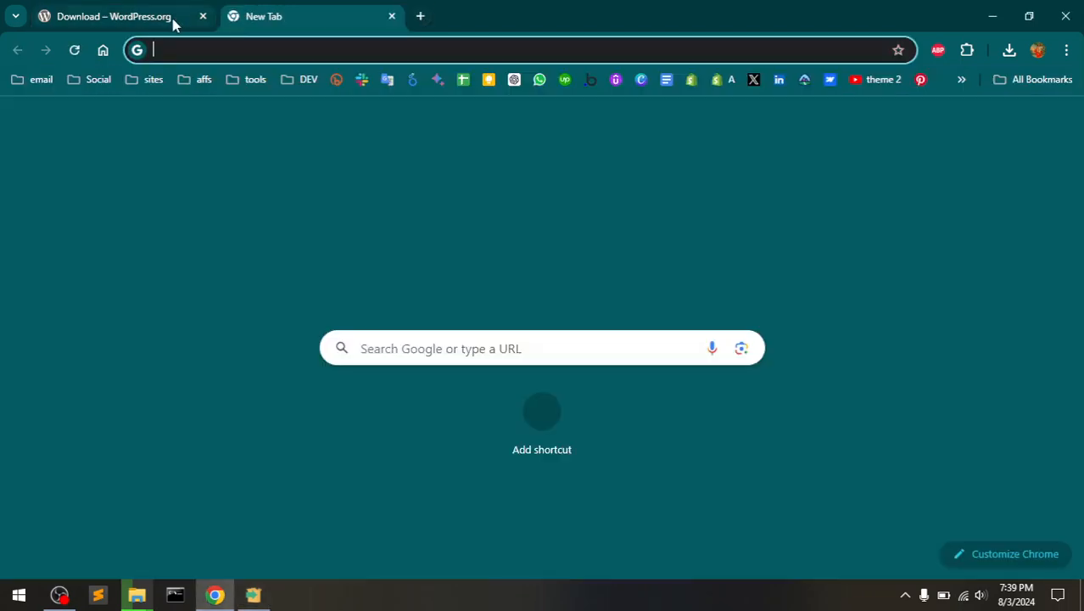
click(173, 23)
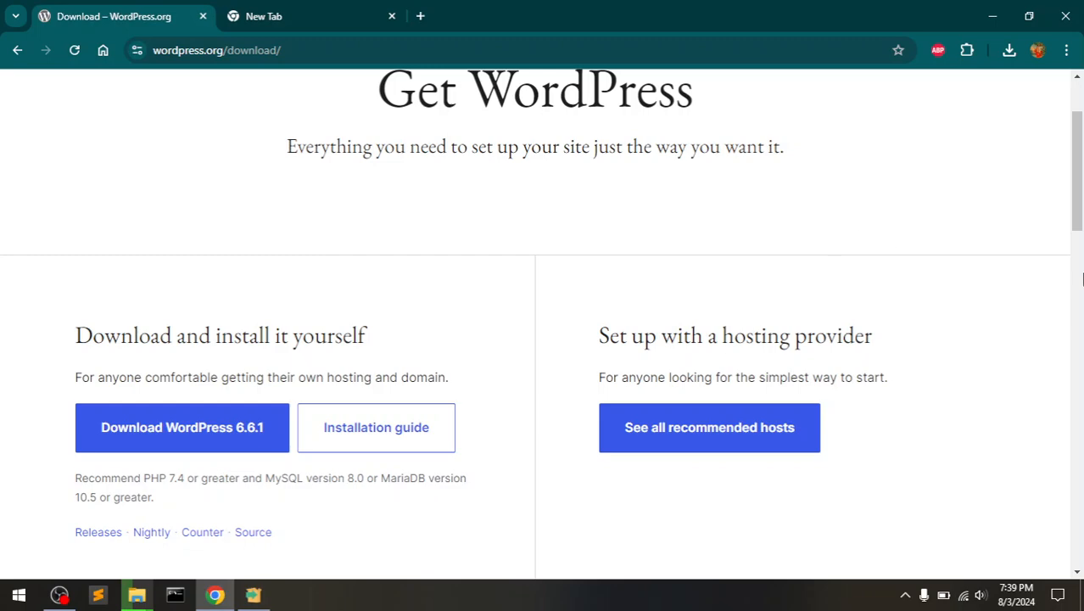
drag(1079, 210, 1078, 392)
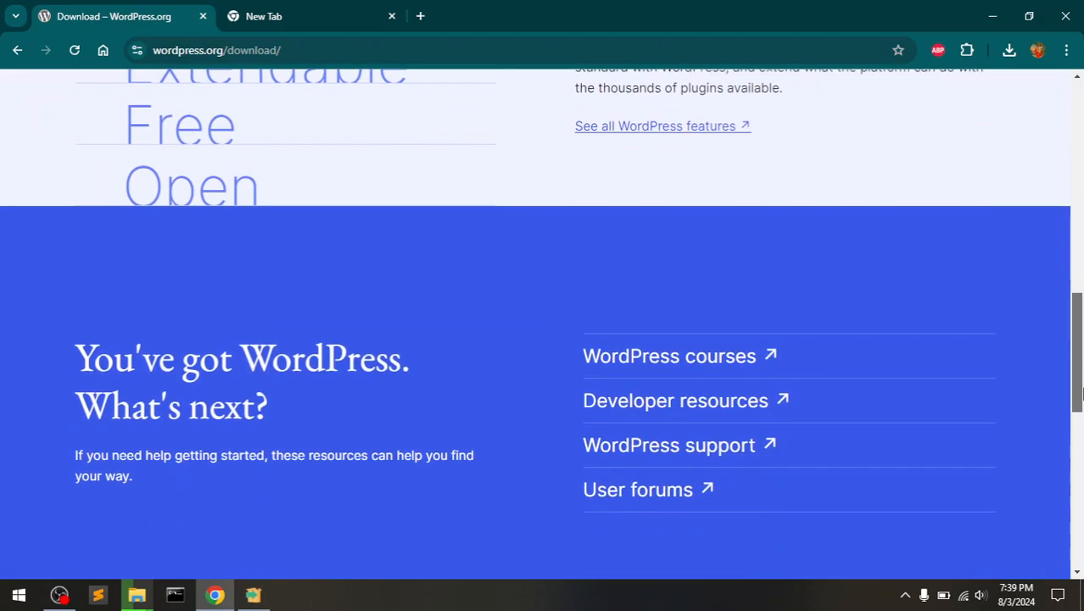
click(1079, 92)
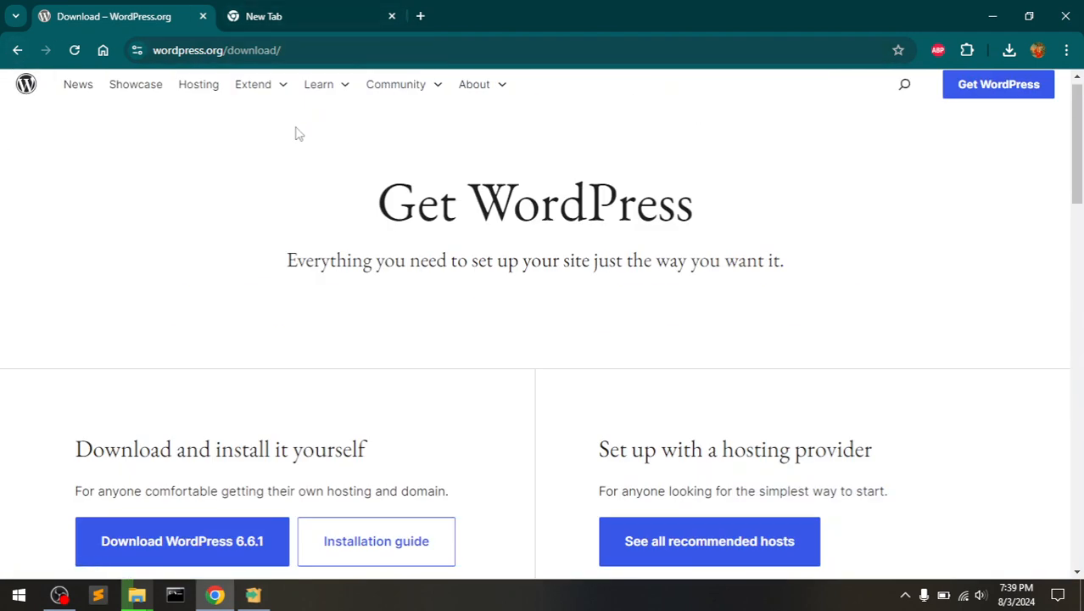
mouse_move(325, 97)
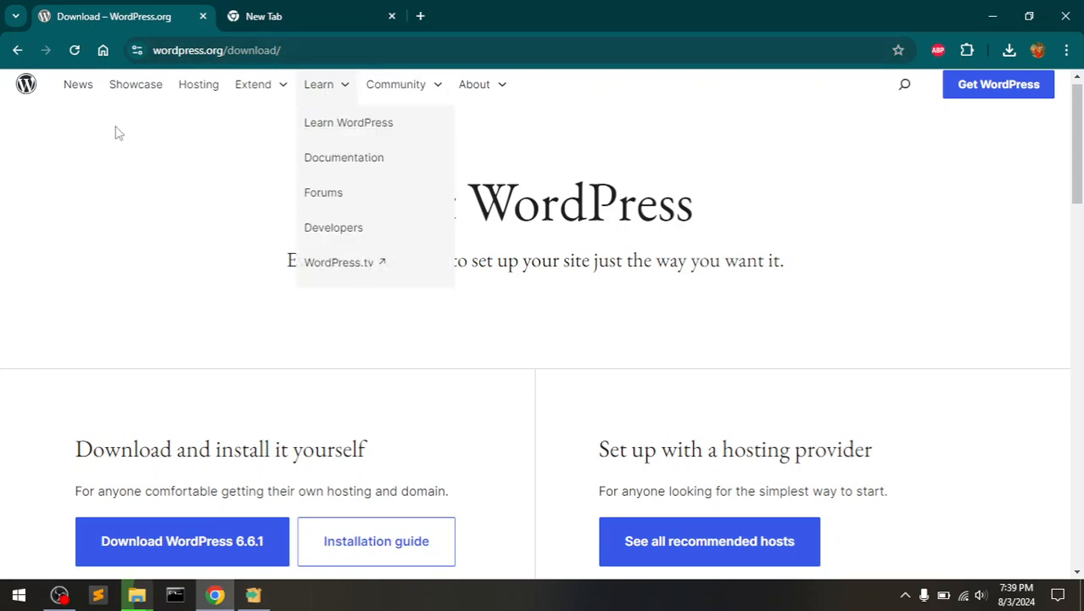
mouse_move(275, 96)
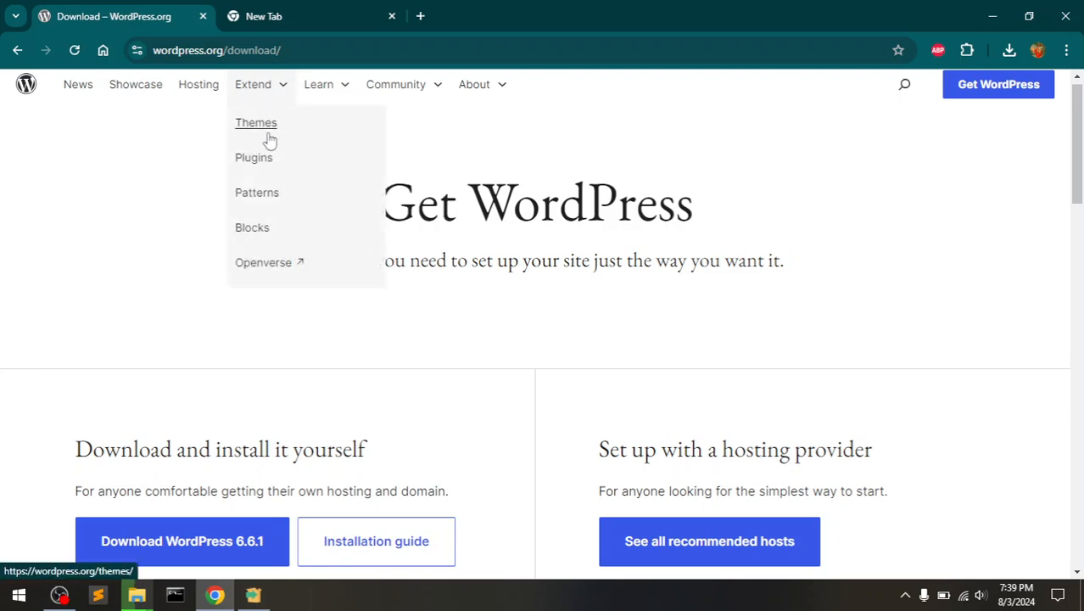
mouse_move(337, 80)
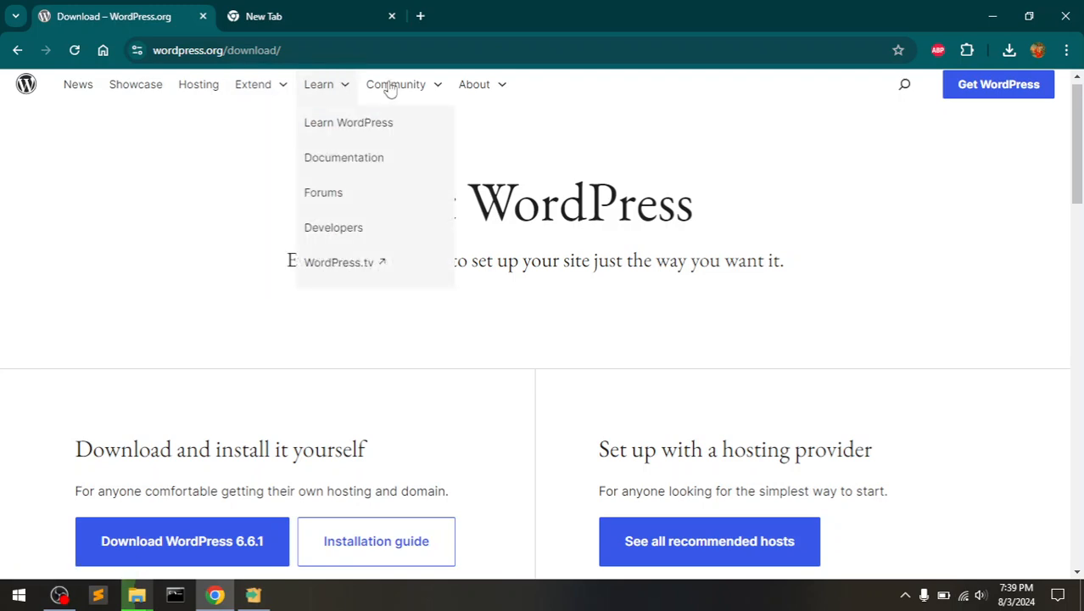
mouse_move(498, 88)
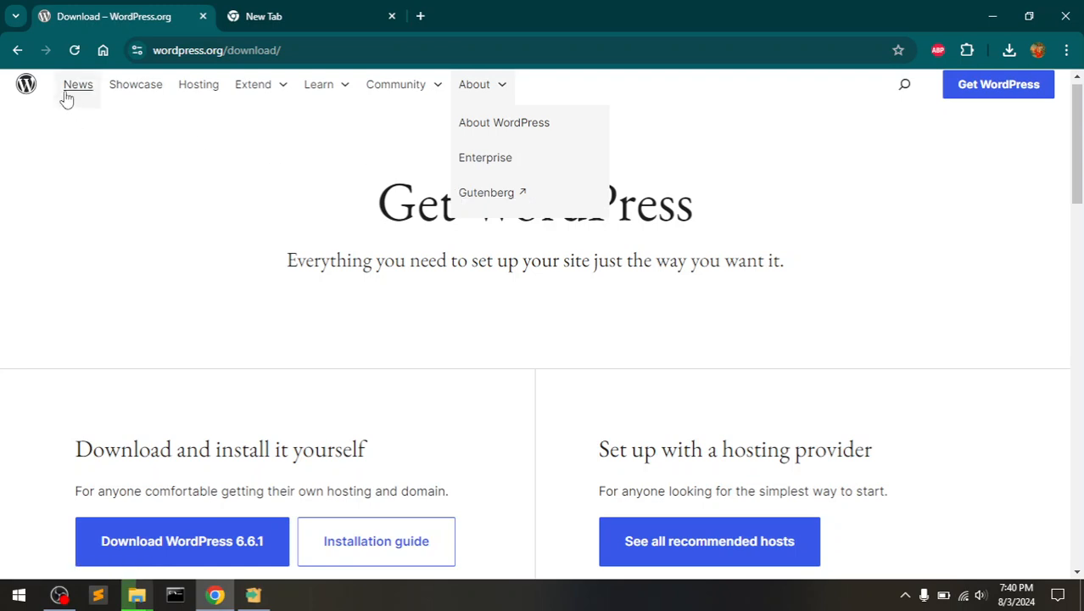
click(30, 90)
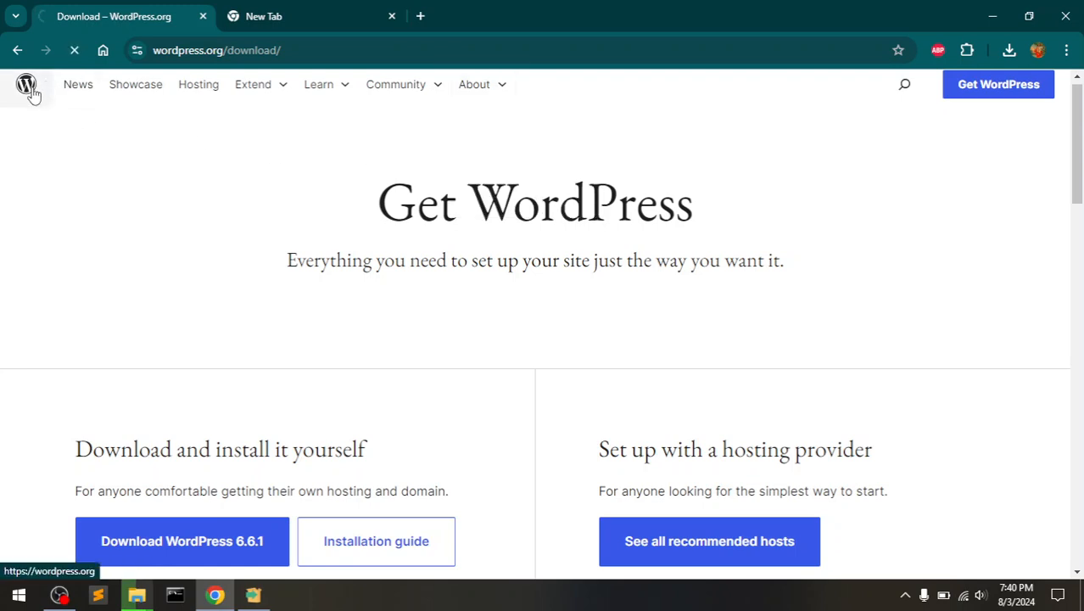
- Reposition the XAMPP installer window, then scroll down the wordpress.org home page to its news
click(257, 597)
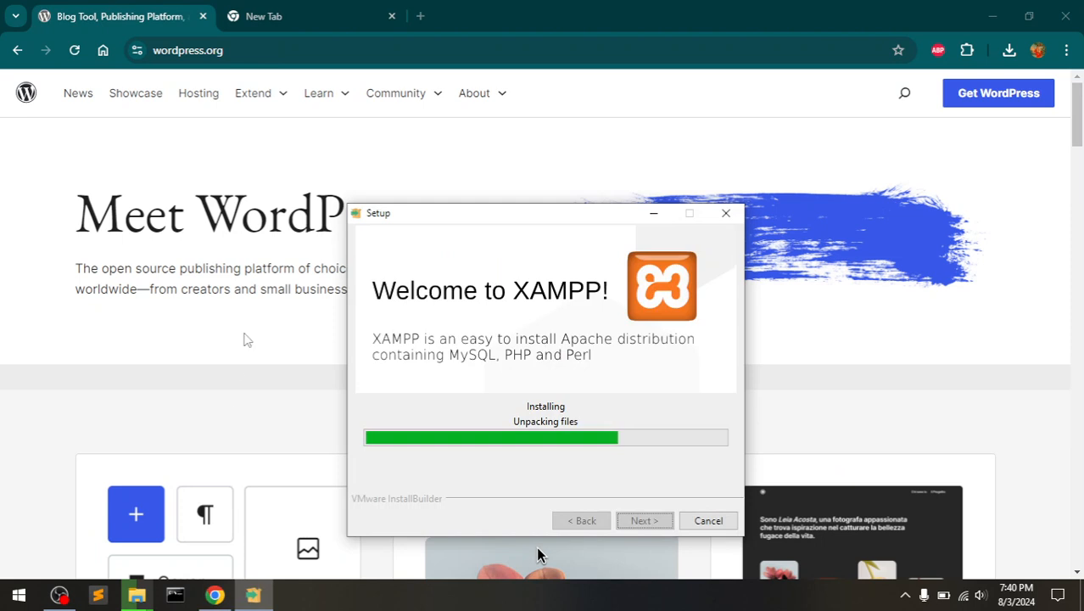
drag(421, 223, 393, 141)
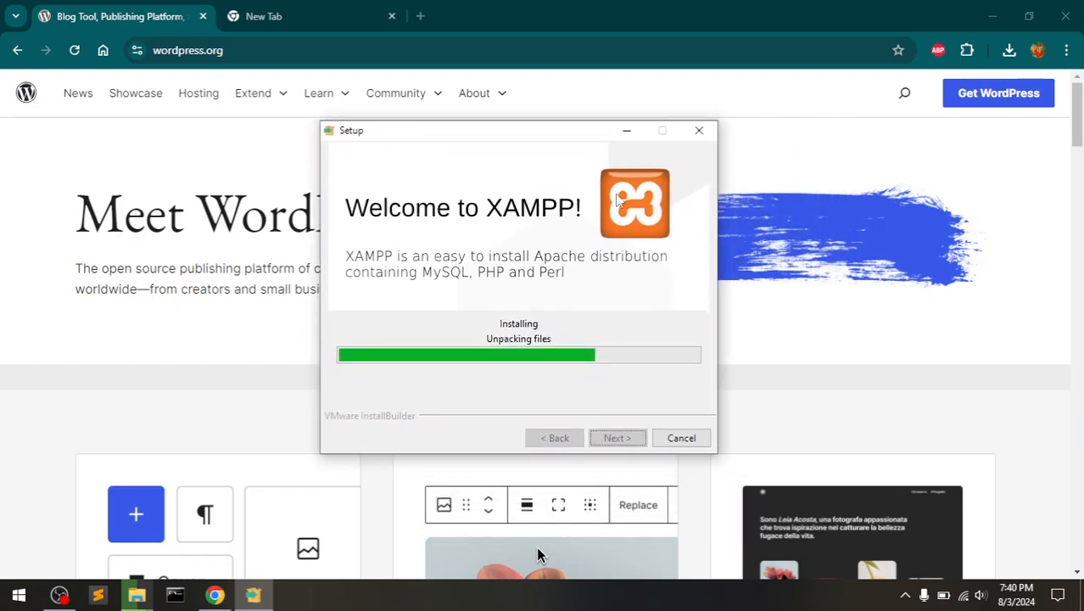
click(791, 321)
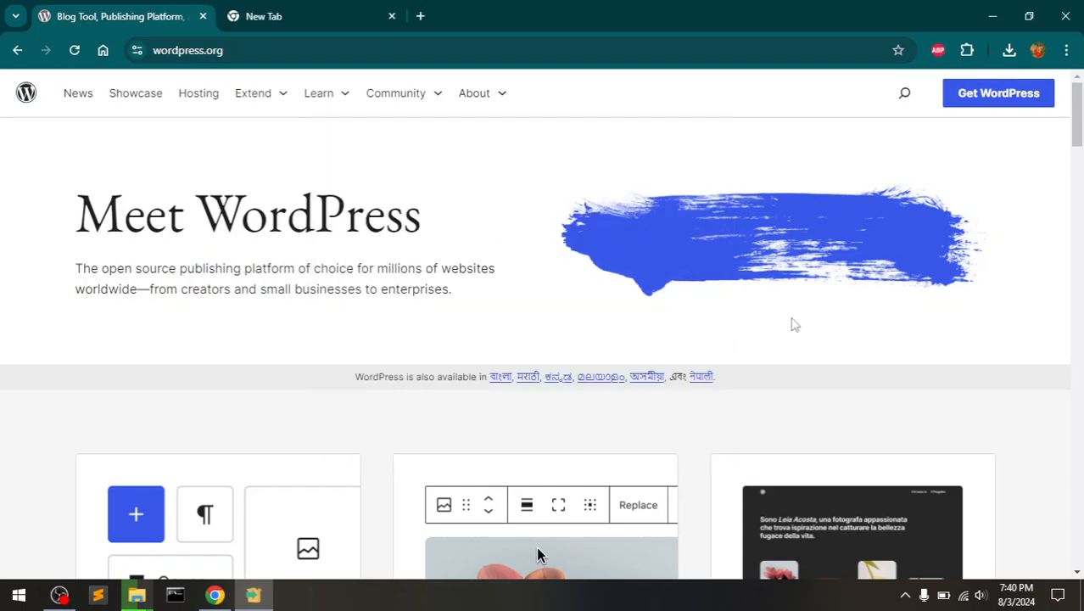
scroll(793, 325, down, 5)
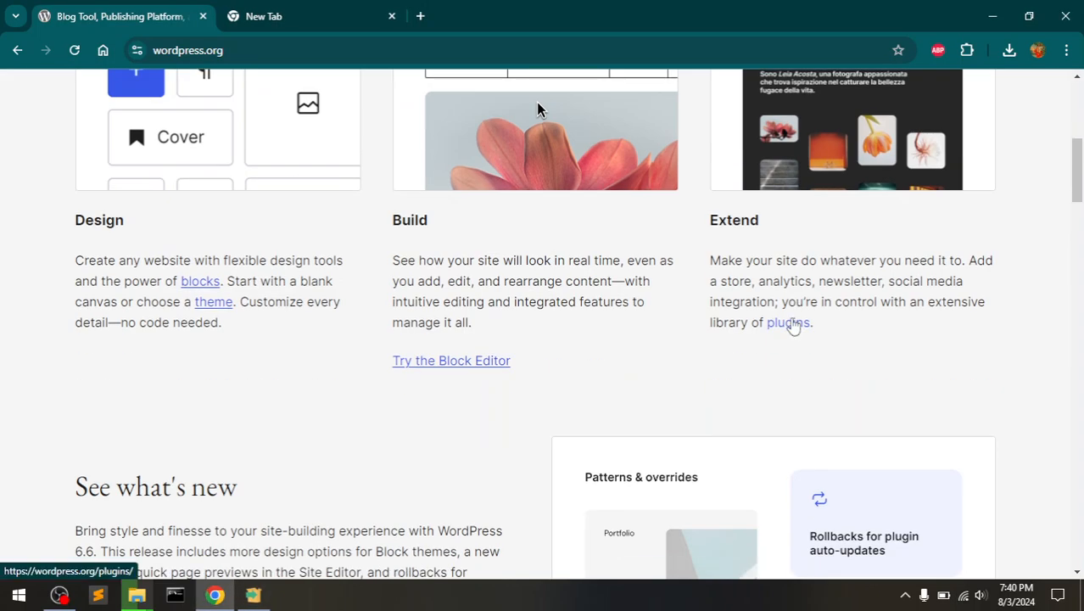
scroll(793, 326, down, 5)
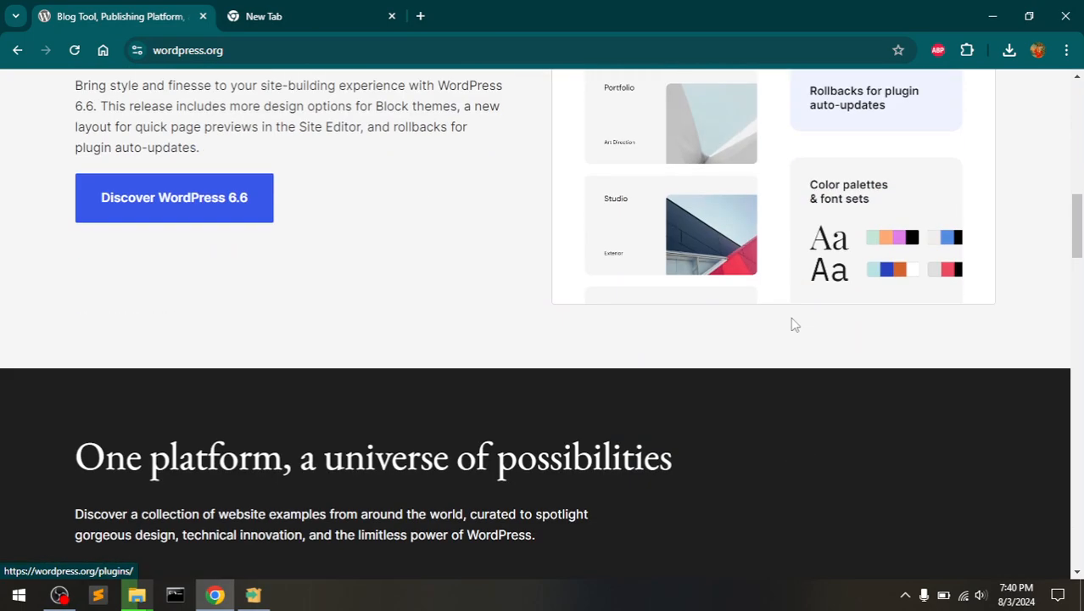
scroll(793, 325, down, 5)
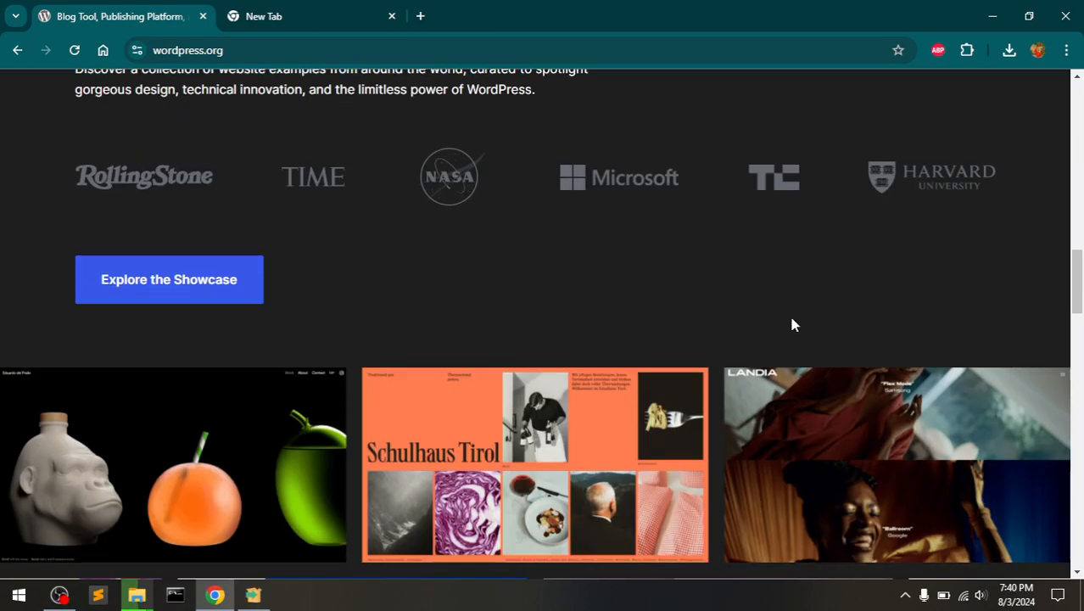
scroll(793, 325, down, 5)
scroll(793, 325, down, 10)
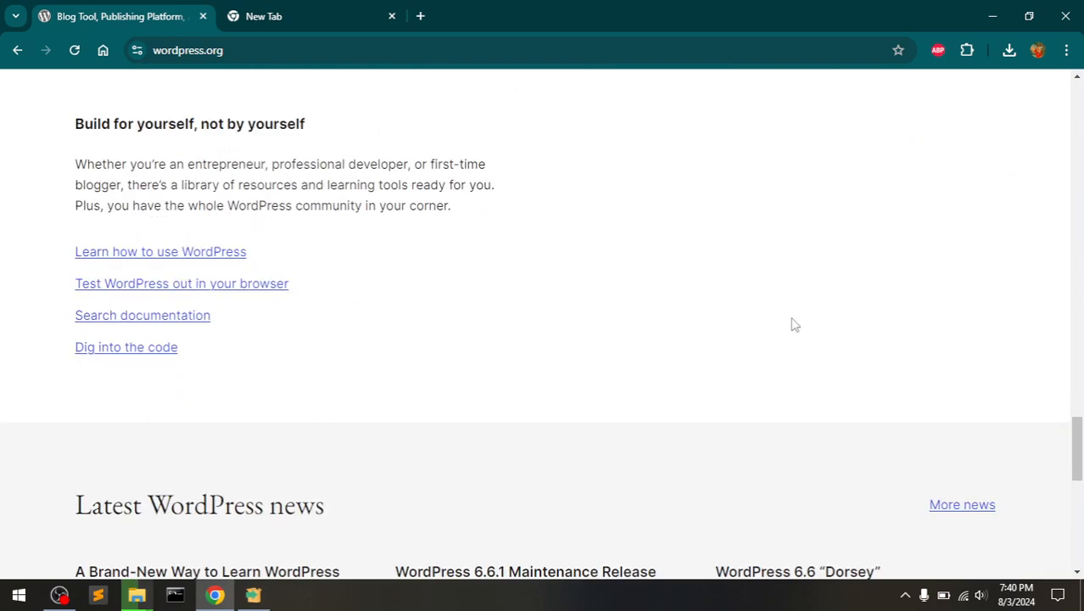
scroll(791, 322, down, 5)
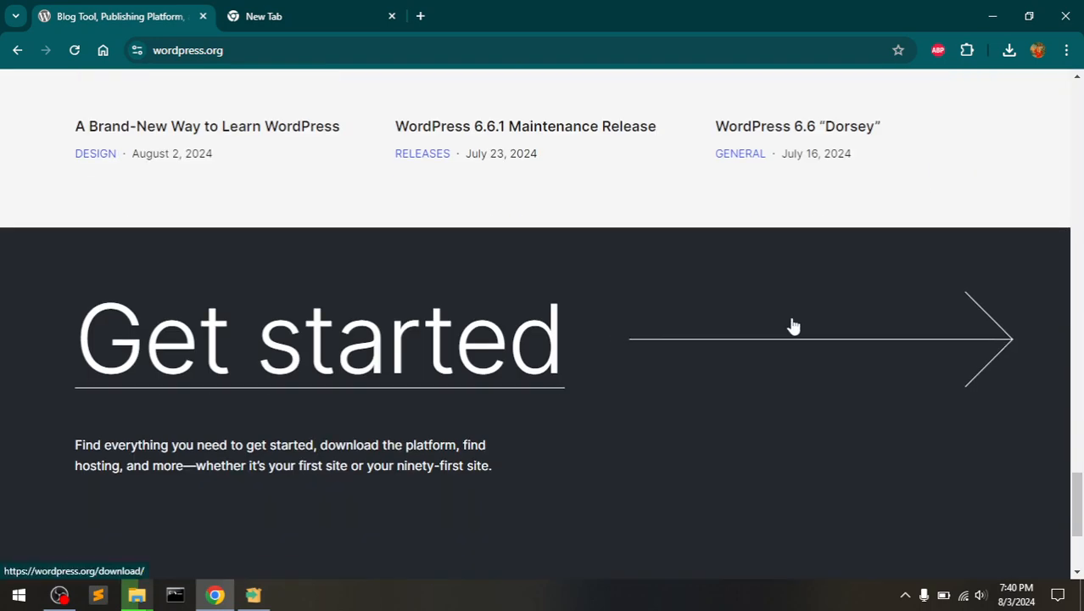
scroll(793, 327, down, 3)
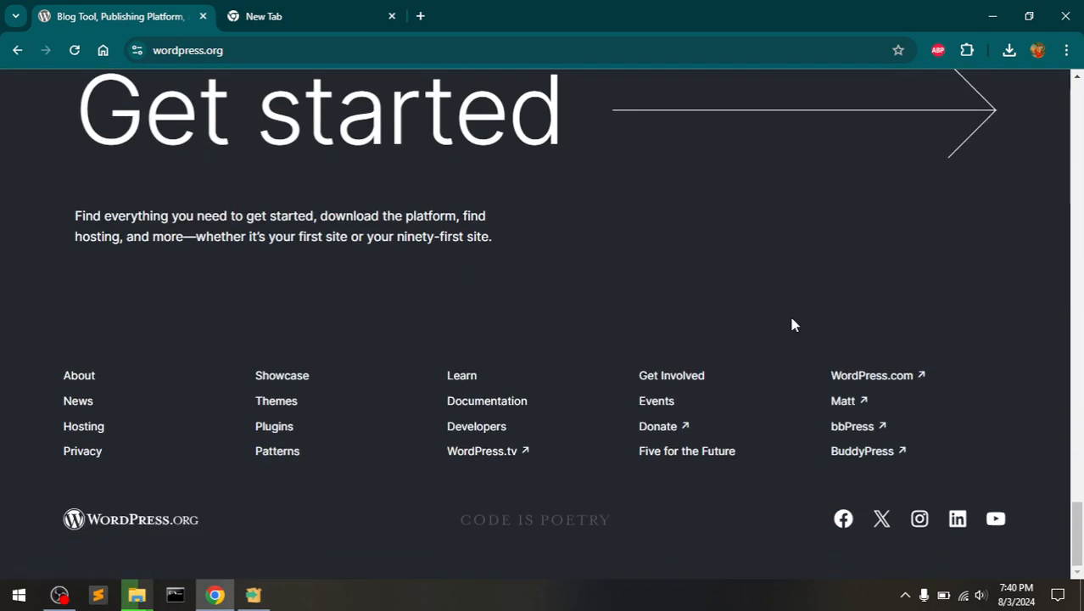
- Reposition the XAMPP Setup window slightly while XAMPP keeps unpacking its files
click(265, 601)
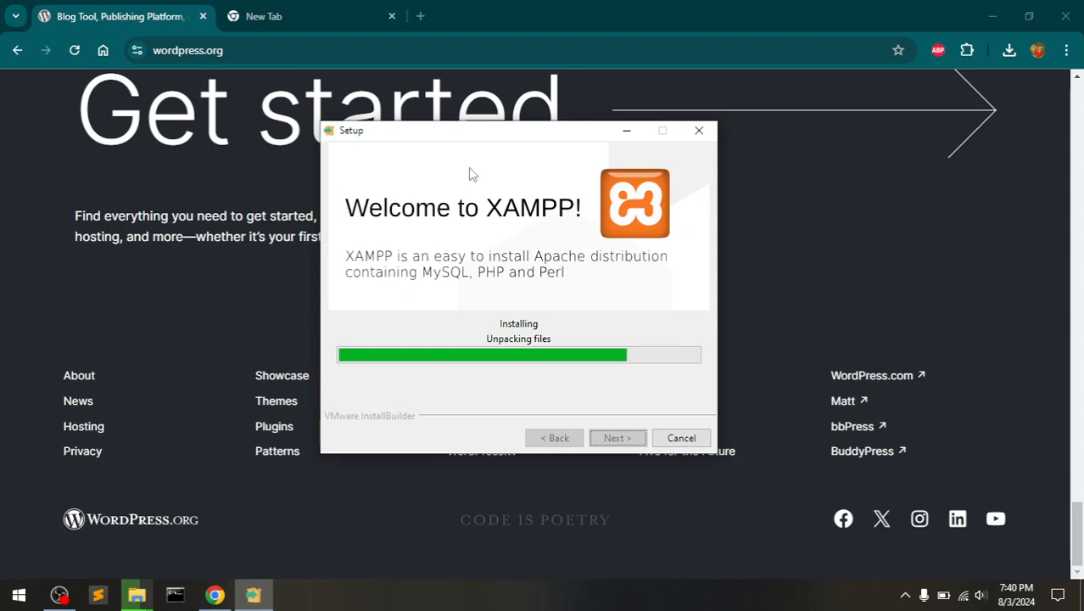
drag(510, 133, 524, 168)
drag(522, 164, 513, 157)
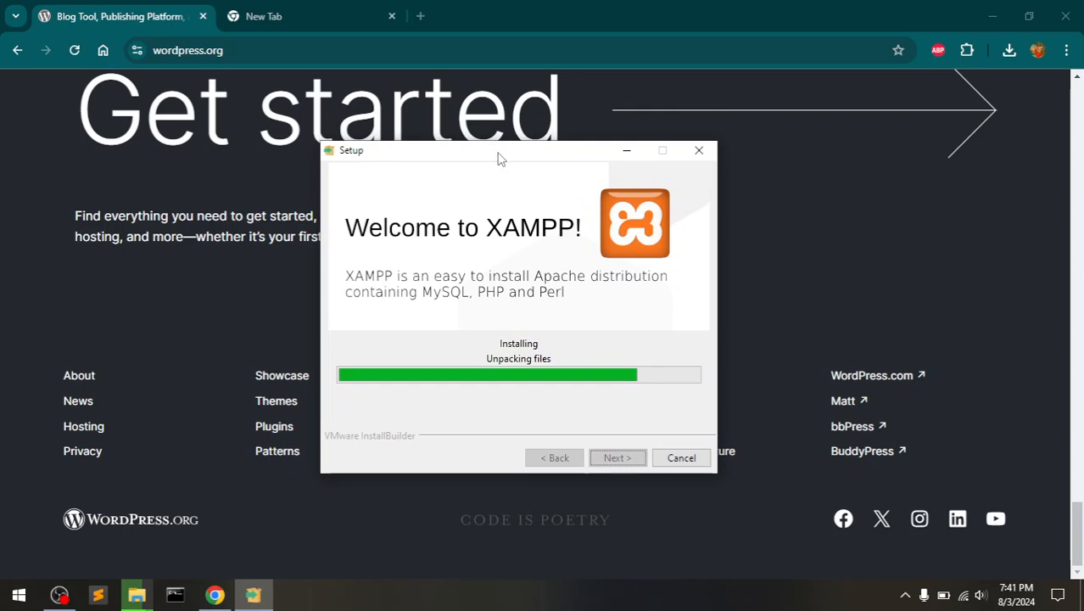
mouse_move(498, 155)
mouse_down()
mouse_move(564, 175)
mouse_move(519, 155)
mouse_up()
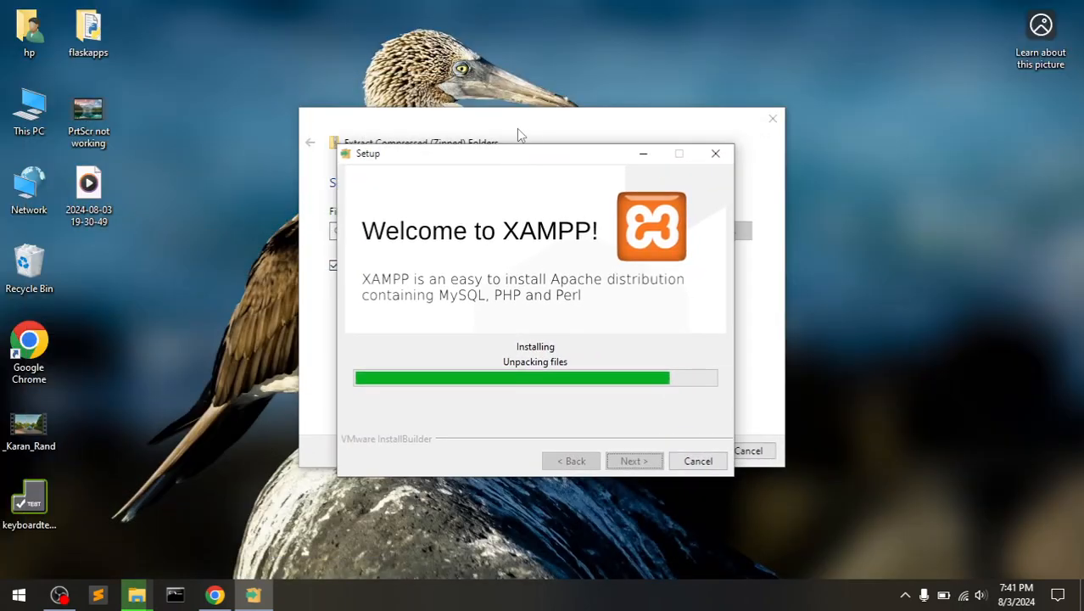
- Bring the wordpress-6.6.1.zip extraction dialog forward to check progress, now at 84%
click(520, 134)
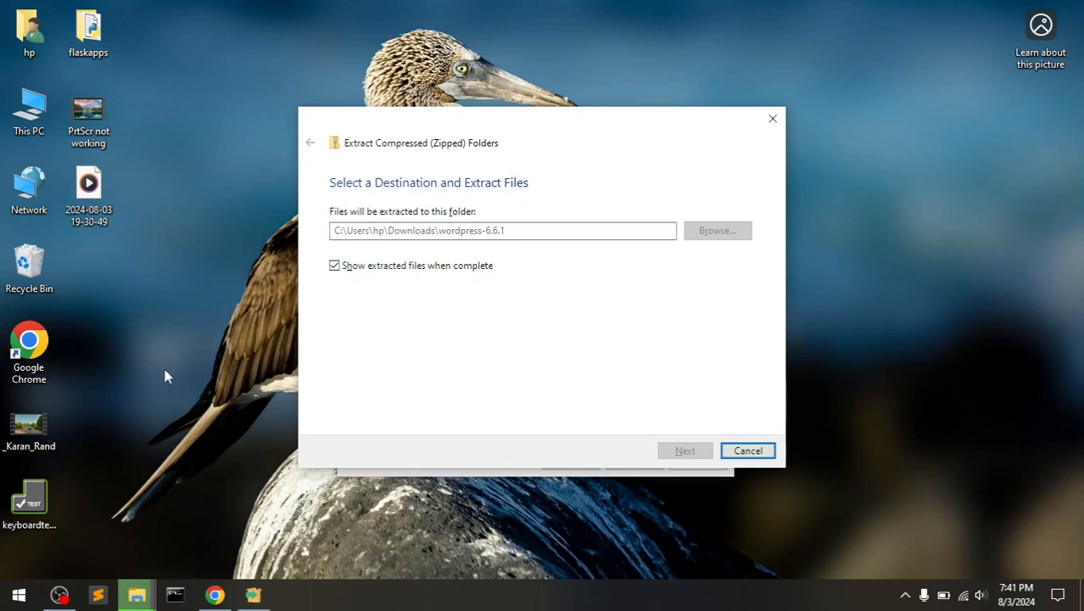
click(134, 596)
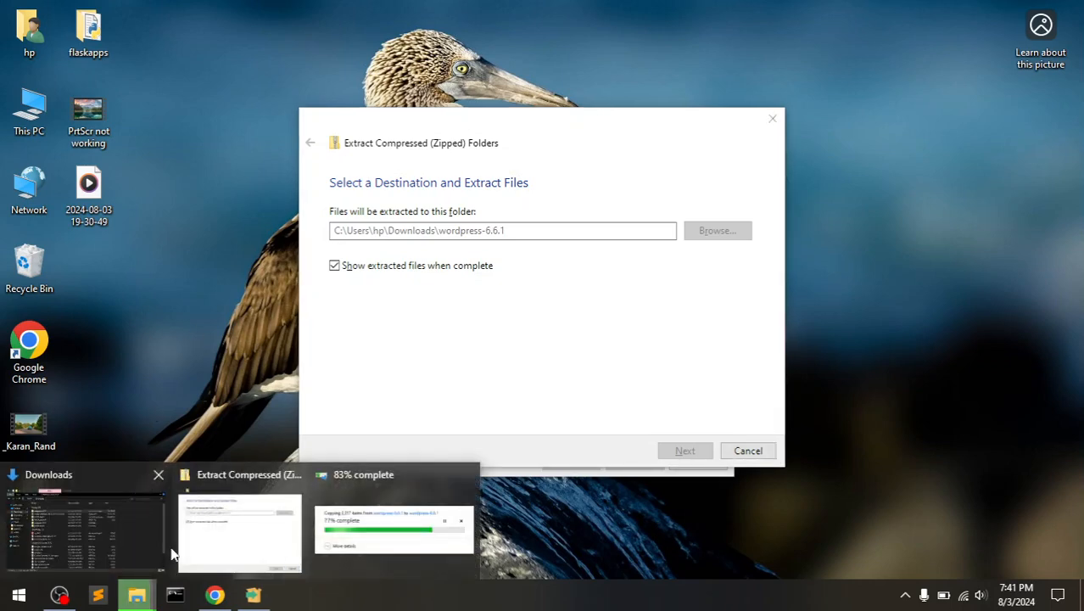
click(245, 486)
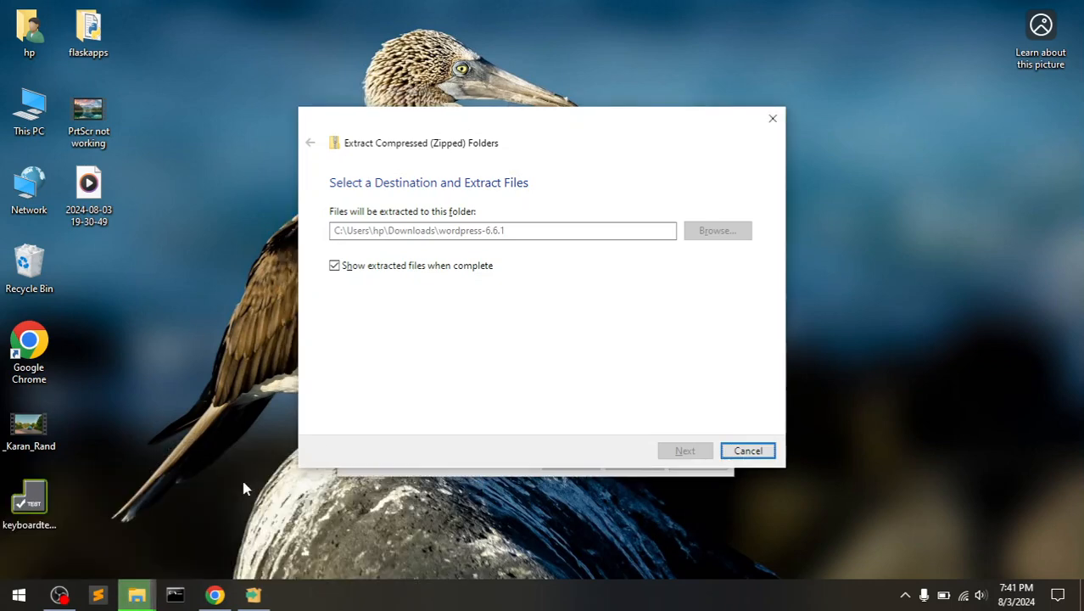
mouse_move(125, 596)
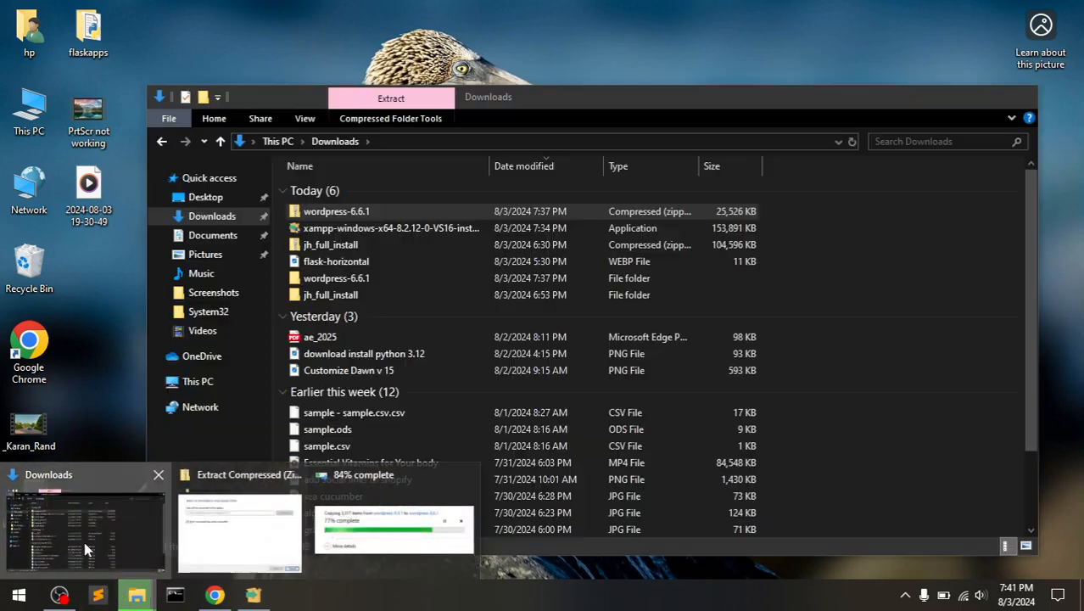
- Open the extracted wordpress-6.6.1 folder, close the extraction dialog, and allow Apache through the firewall
click(85, 550)
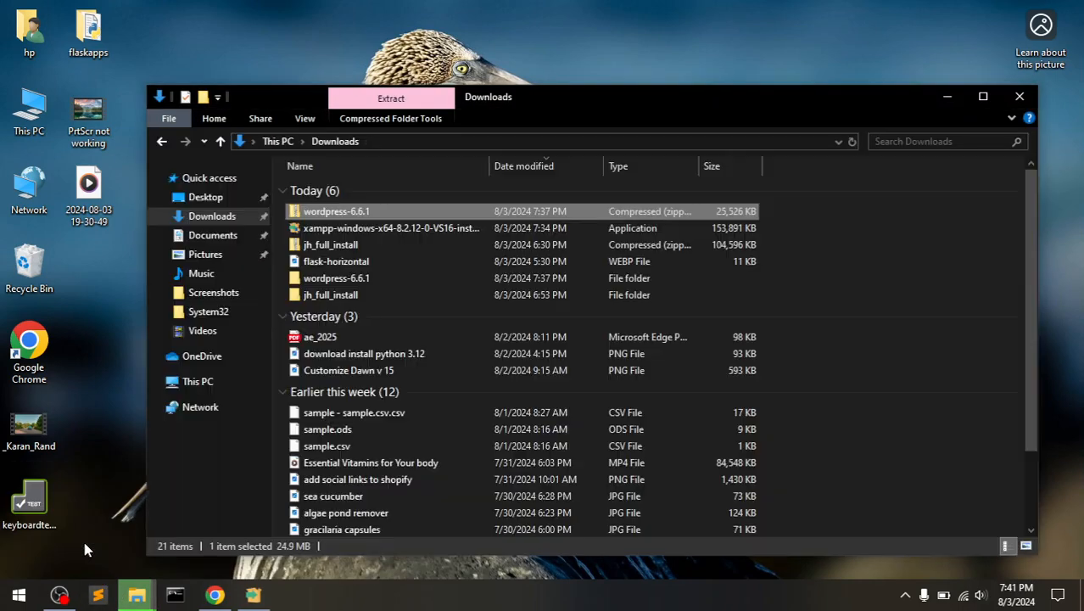
double_click(476, 282)
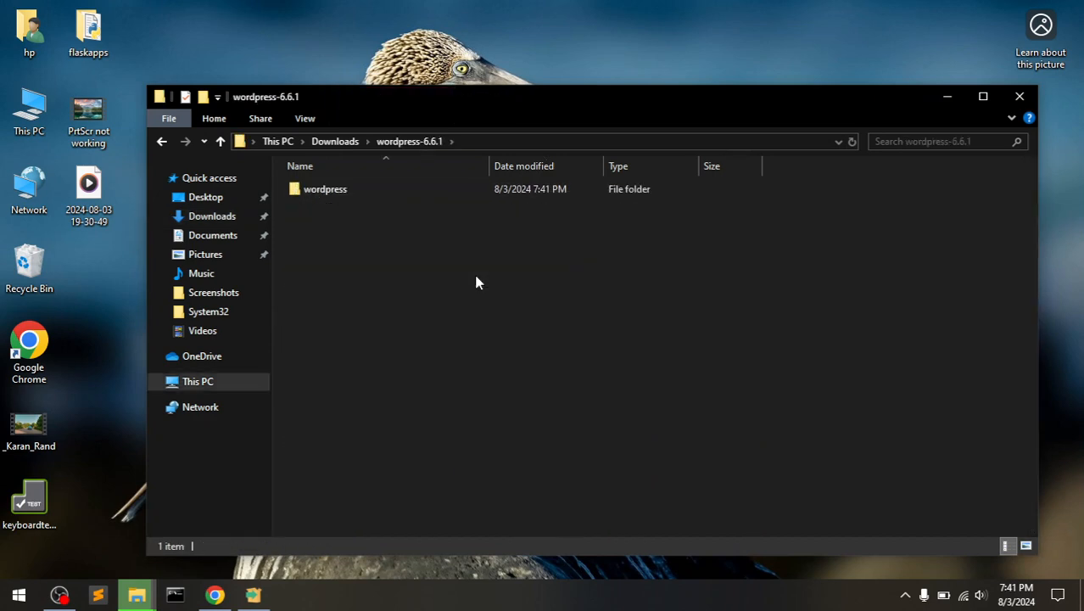
mouse_move(252, 598)
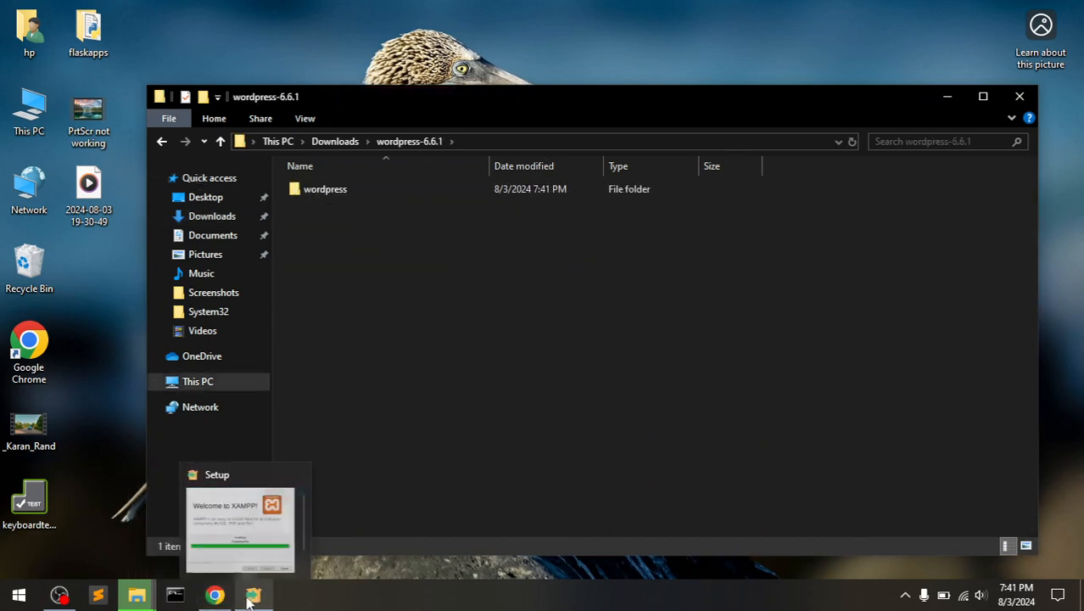
mouse_move(136, 595)
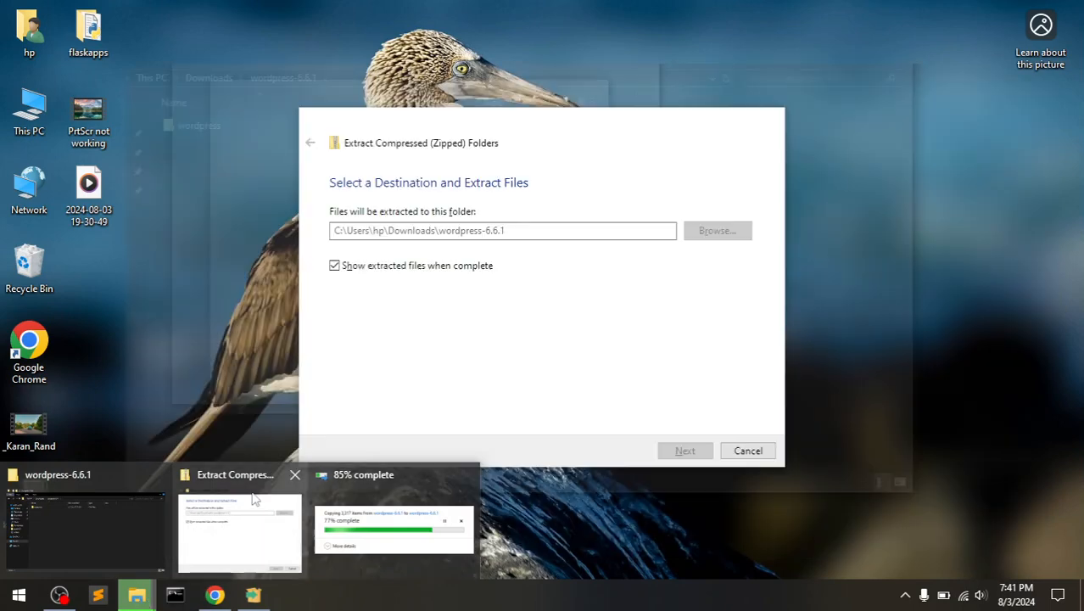
click(197, 536)
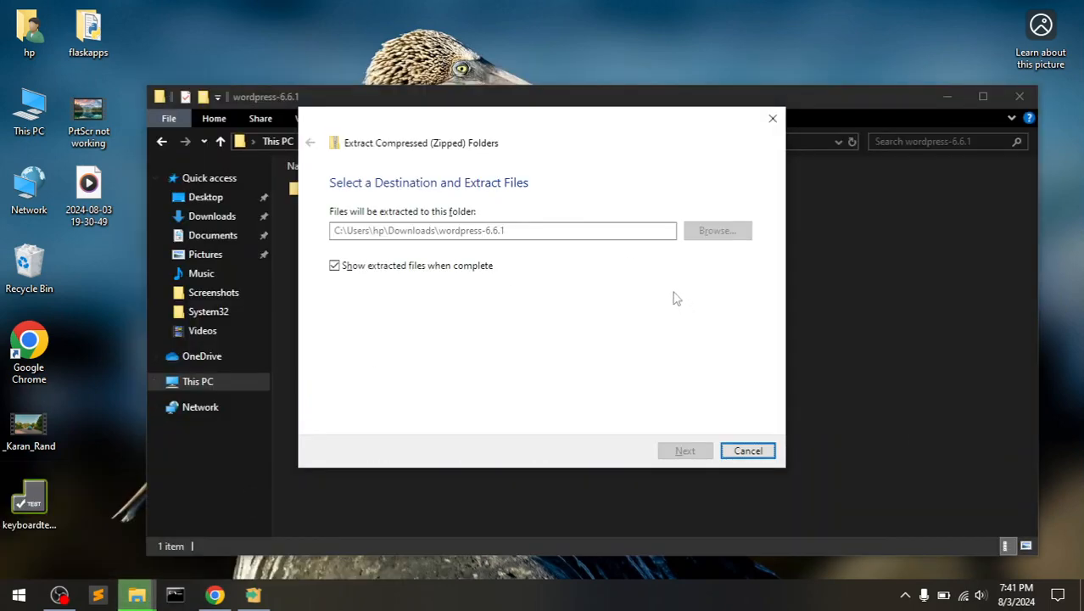
click(776, 118)
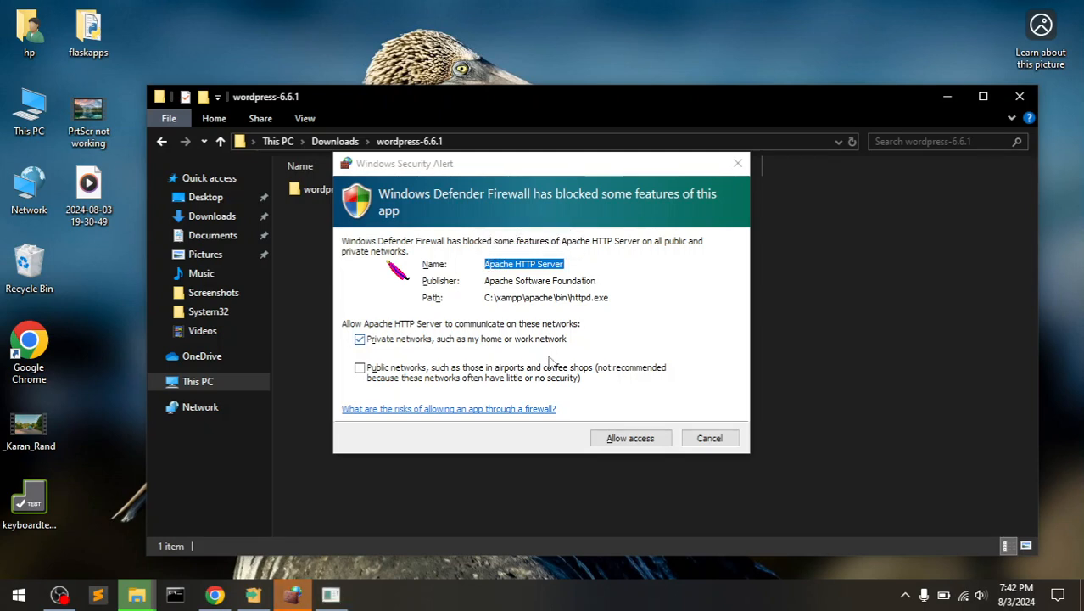
click(633, 438)
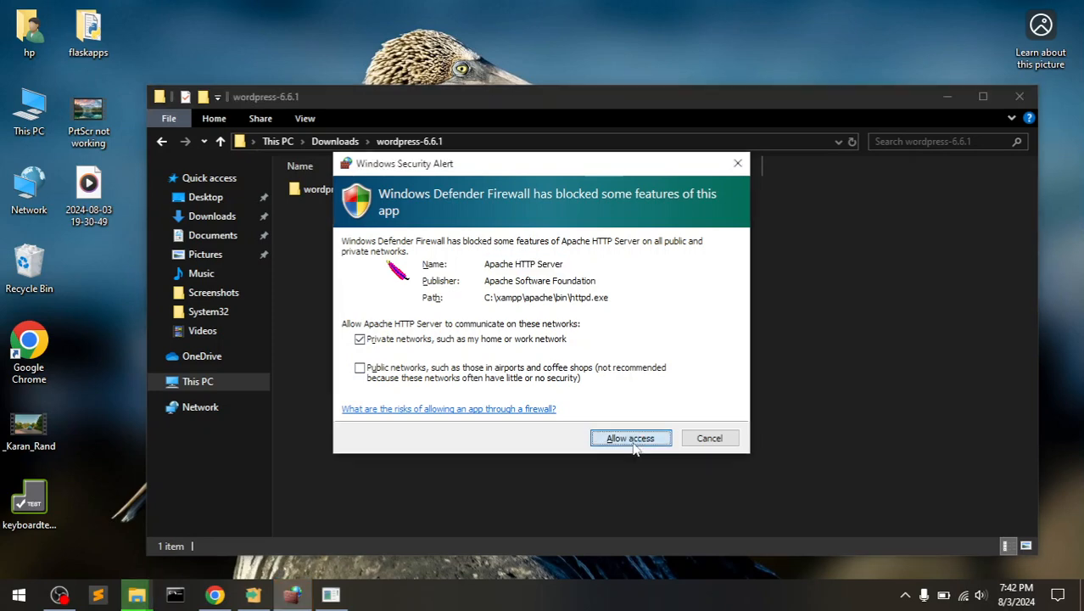
click(634, 441)
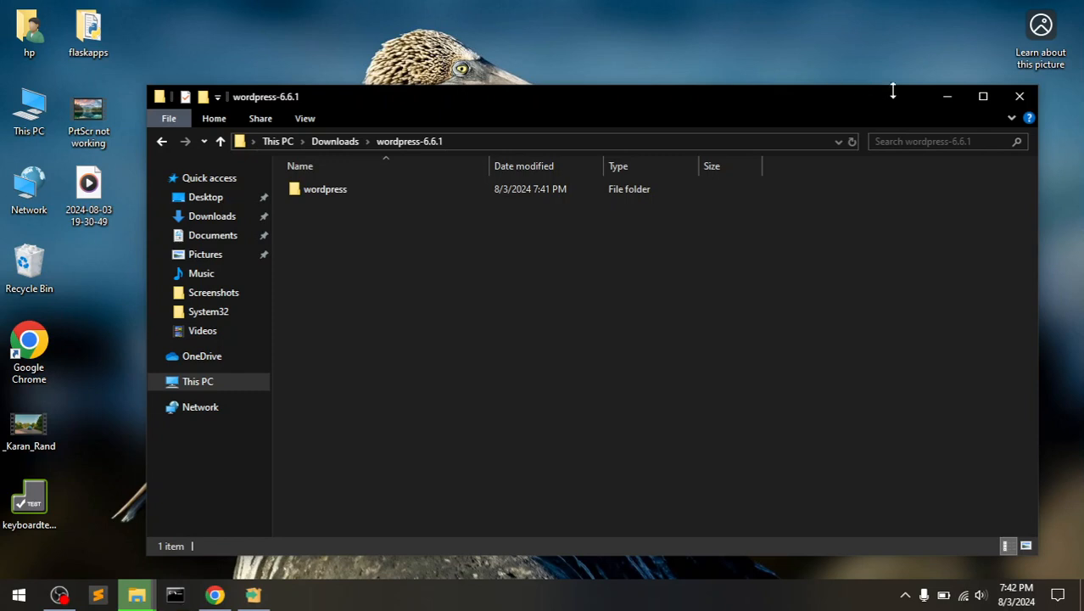
- Finish the XAMPP installation with 'start the Control Panel now' left checked
click(943, 97)
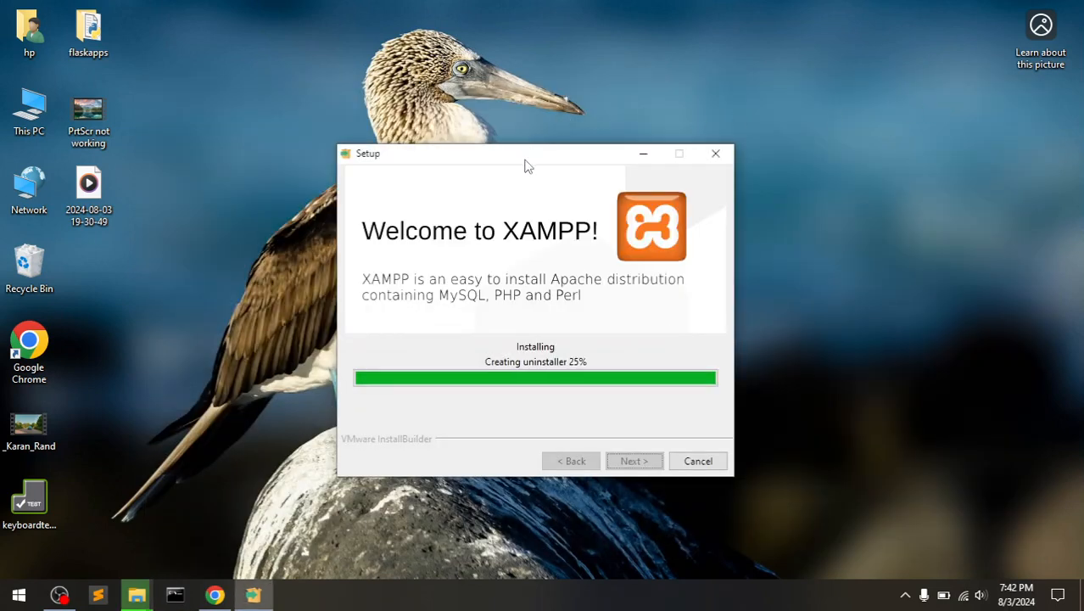
drag(523, 158, 524, 108)
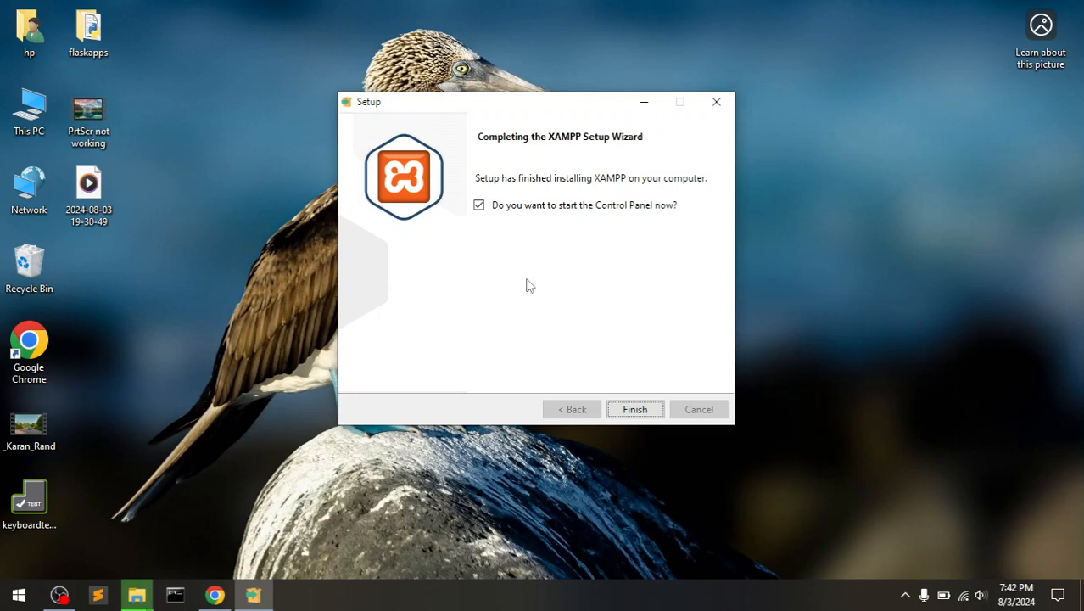
click(634, 409)
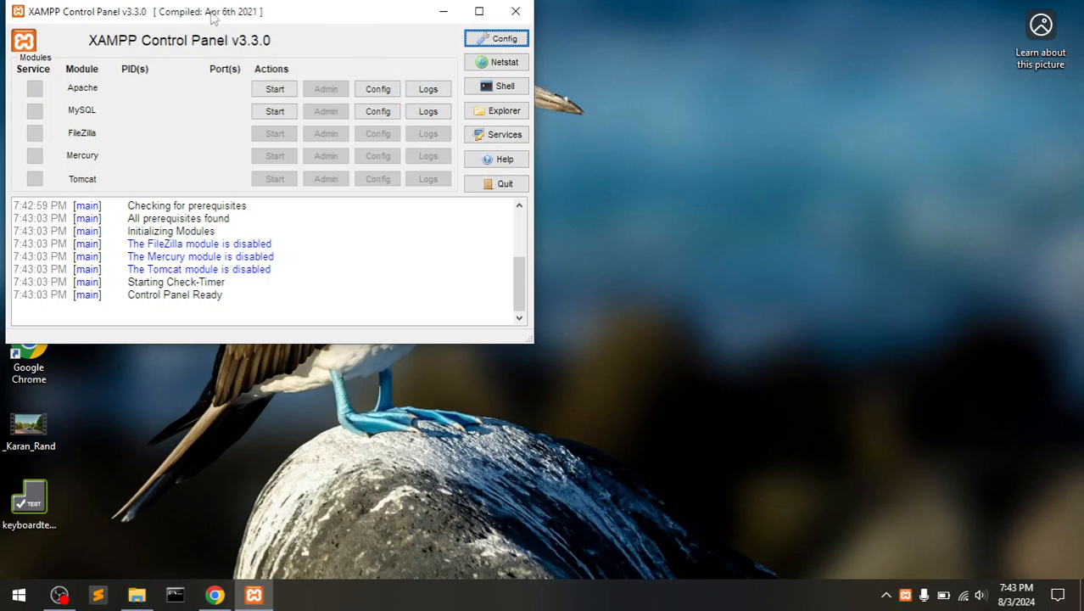
- Start Apache and MySQL, allow mysqld through the firewall, and open phpMyAdmin via MySQL Admin
drag(212, 18, 387, 75)
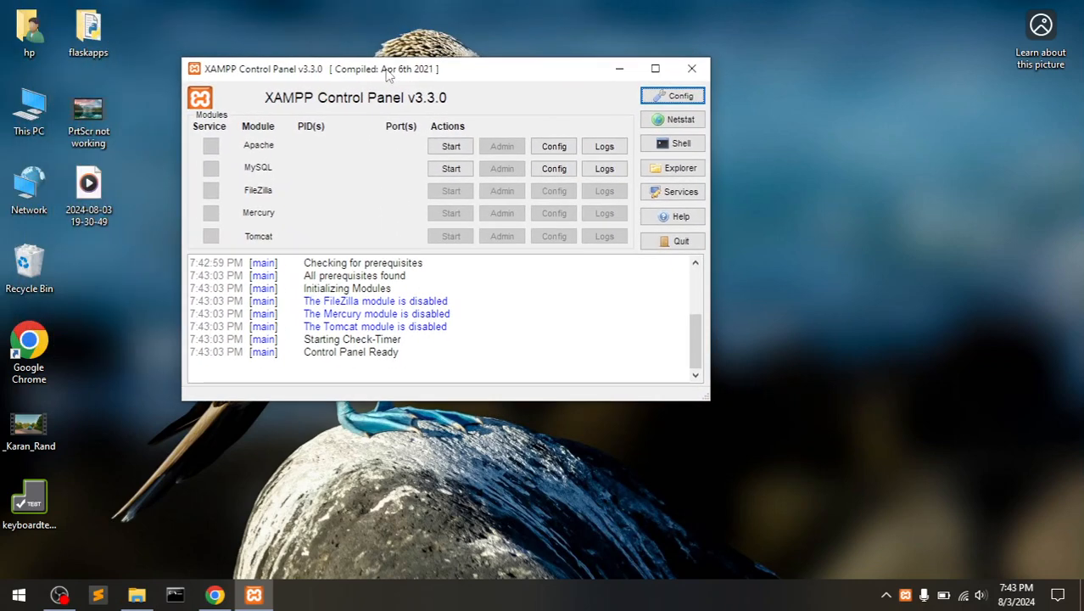
click(444, 147)
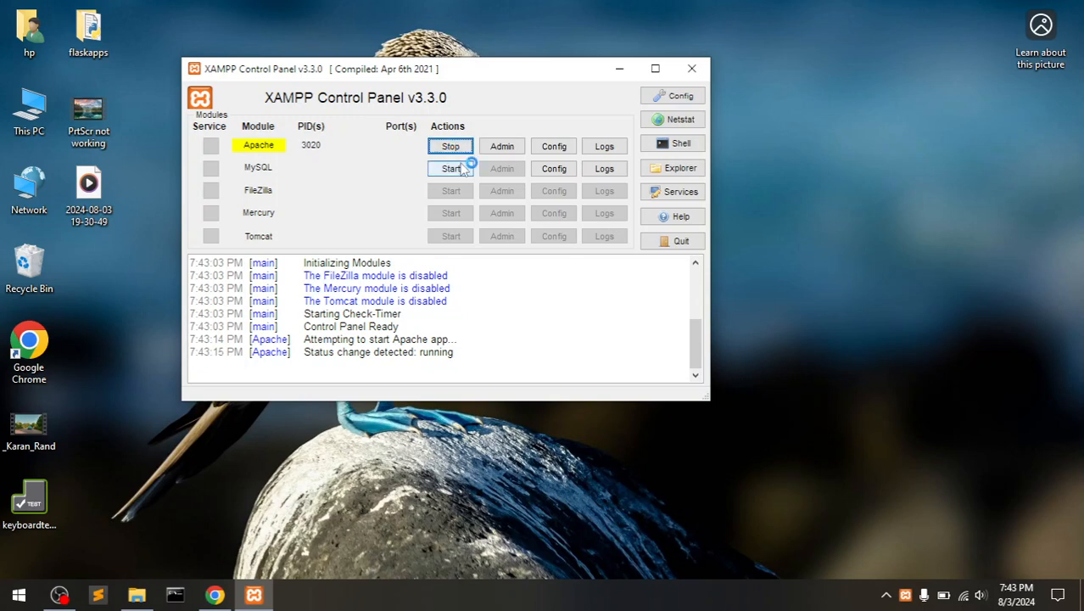
click(463, 169)
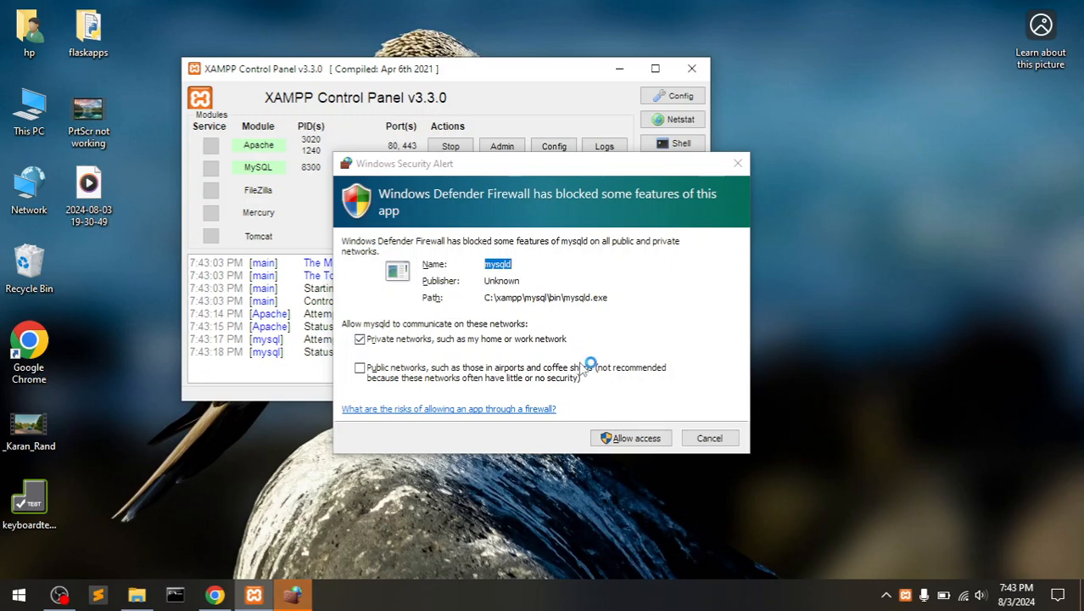
click(632, 442)
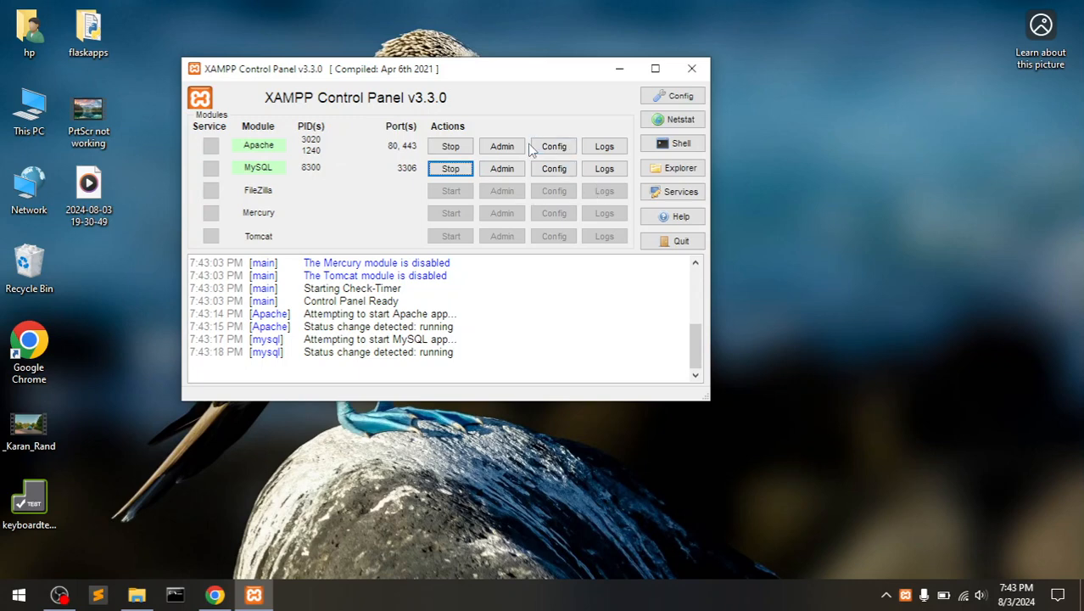
click(507, 170)
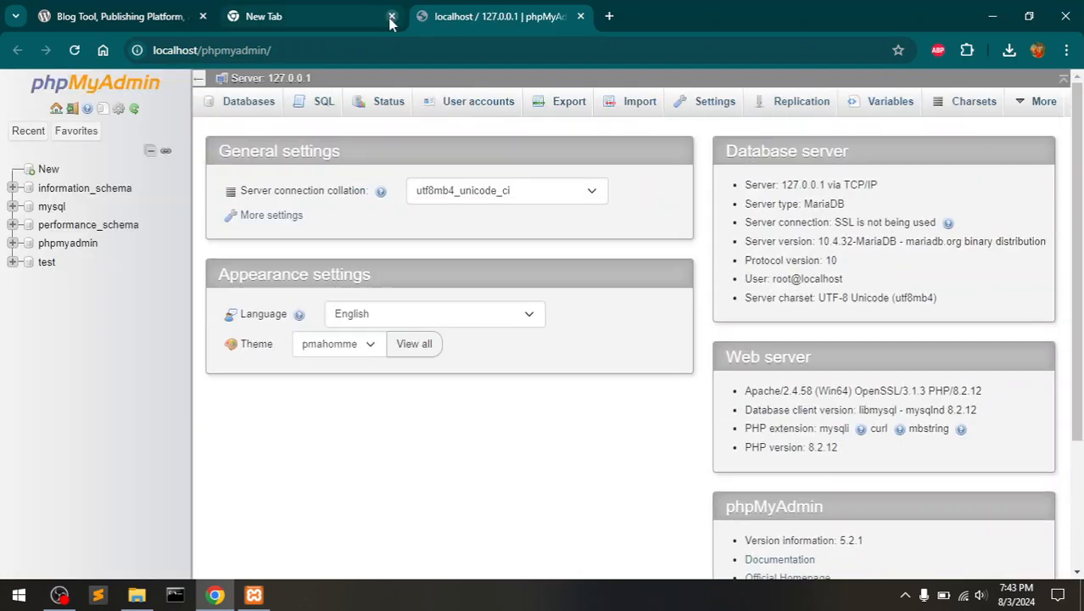
- Close the empty New Tab and reopen phpMyAdmin from the XAMPP Control Panel
click(392, 16)
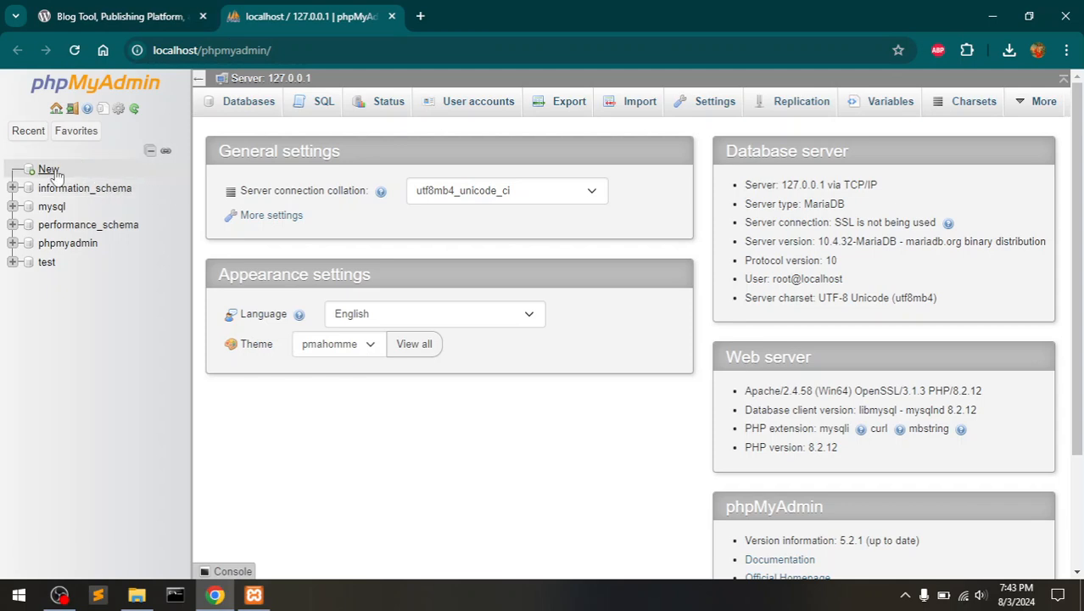
click(254, 594)
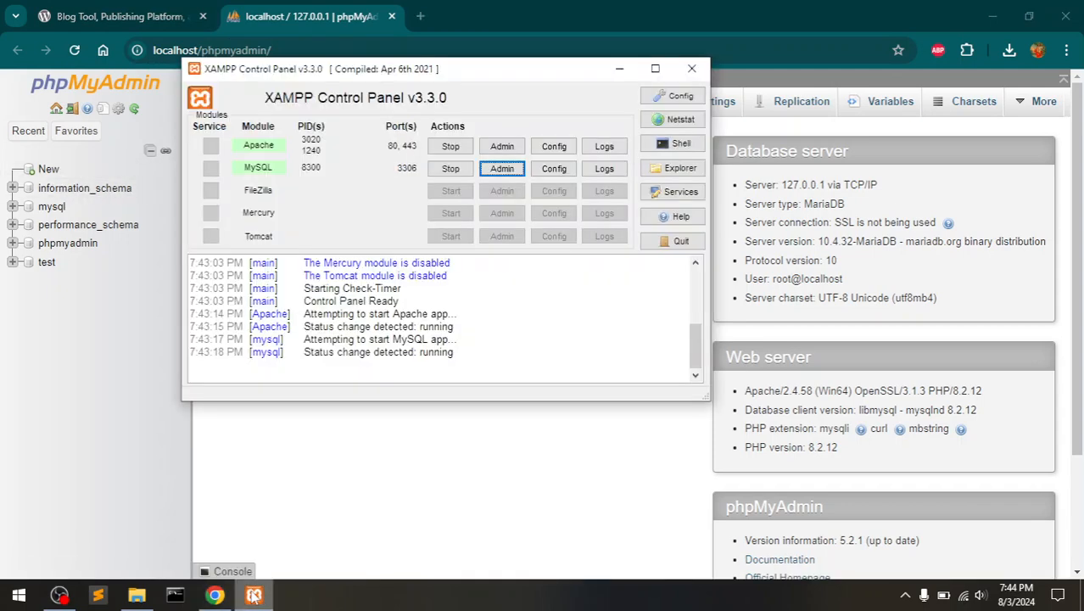
click(500, 169)
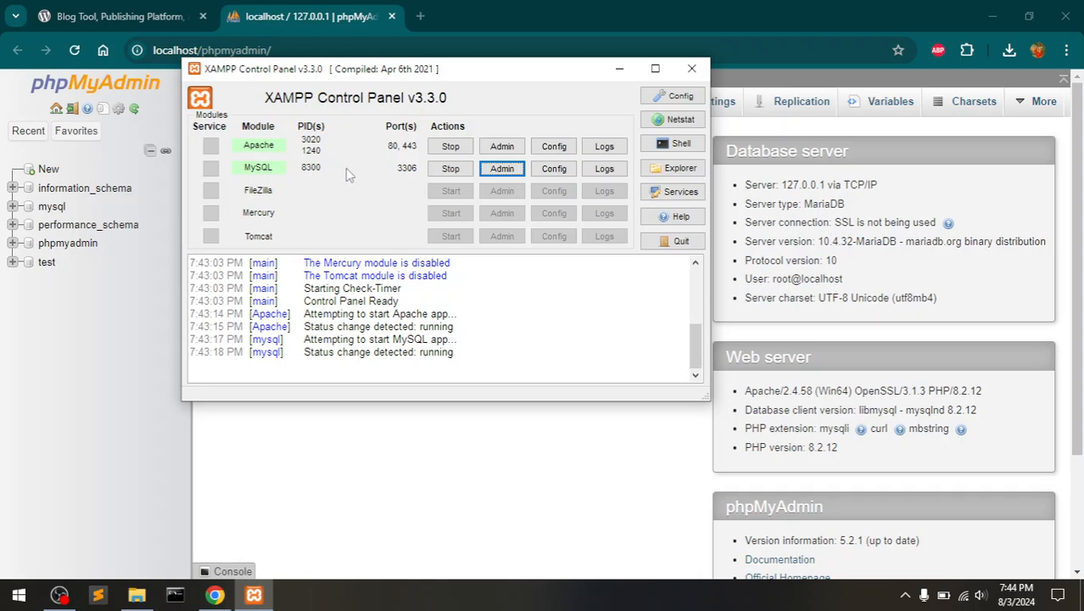
click(618, 72)
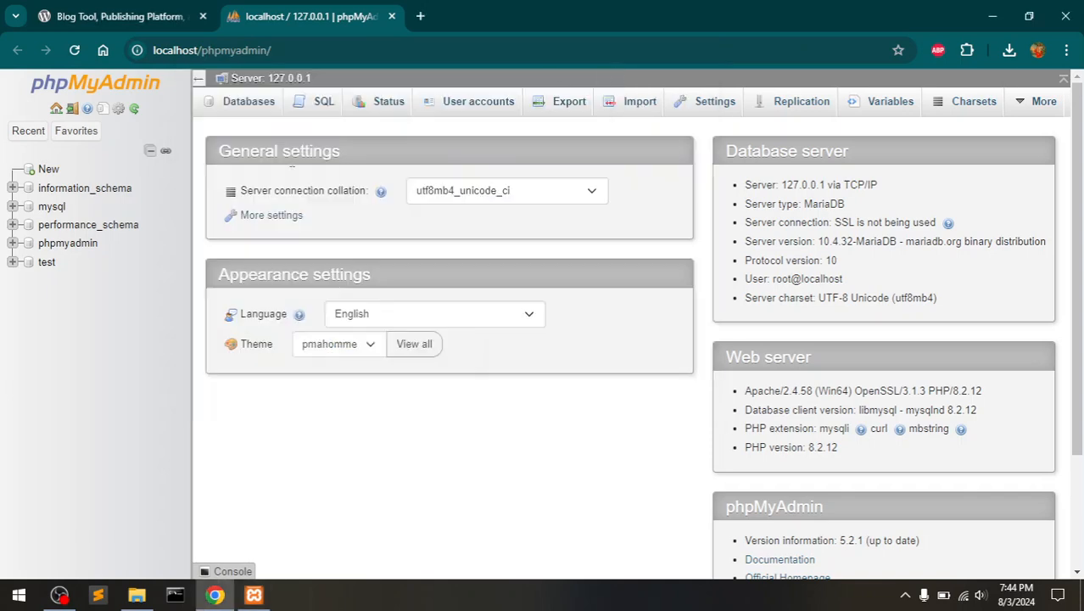
- Create a new empty database named wp66 in phpMyAdmin
click(55, 174)
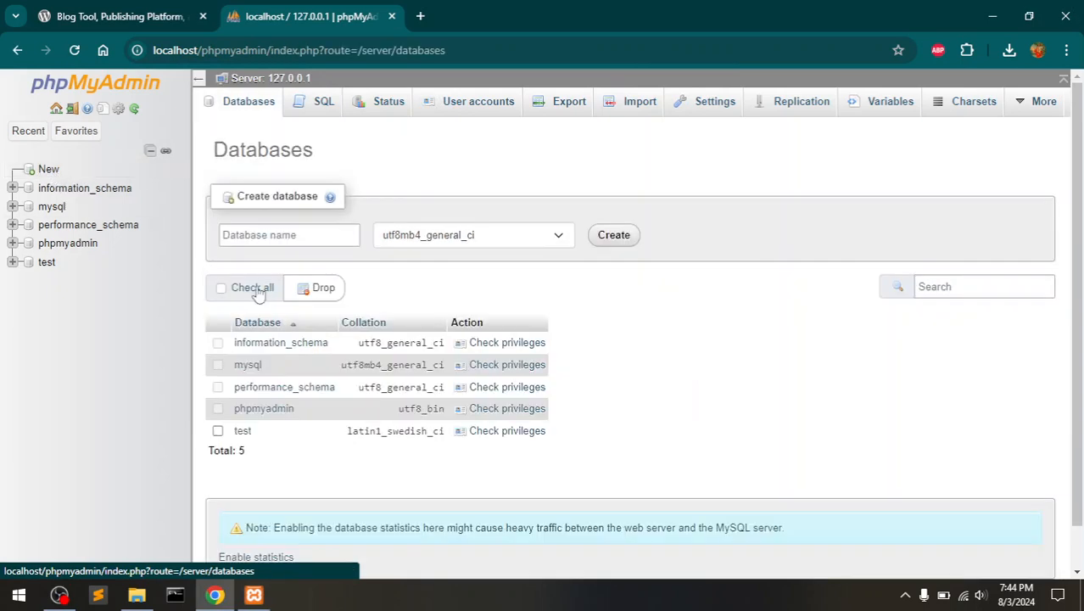
click(279, 236)
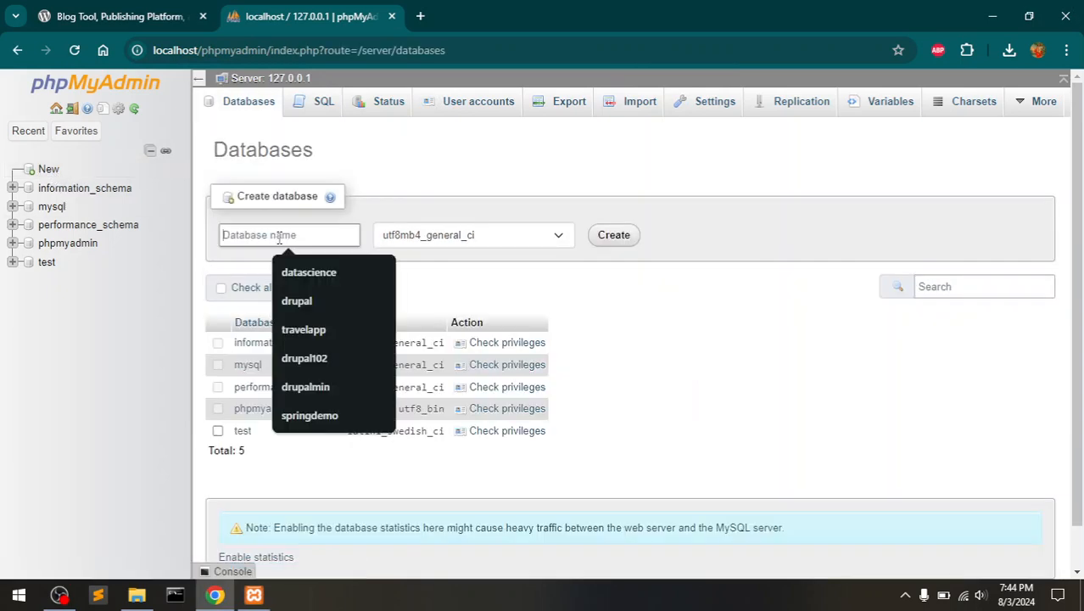
text(wp66)
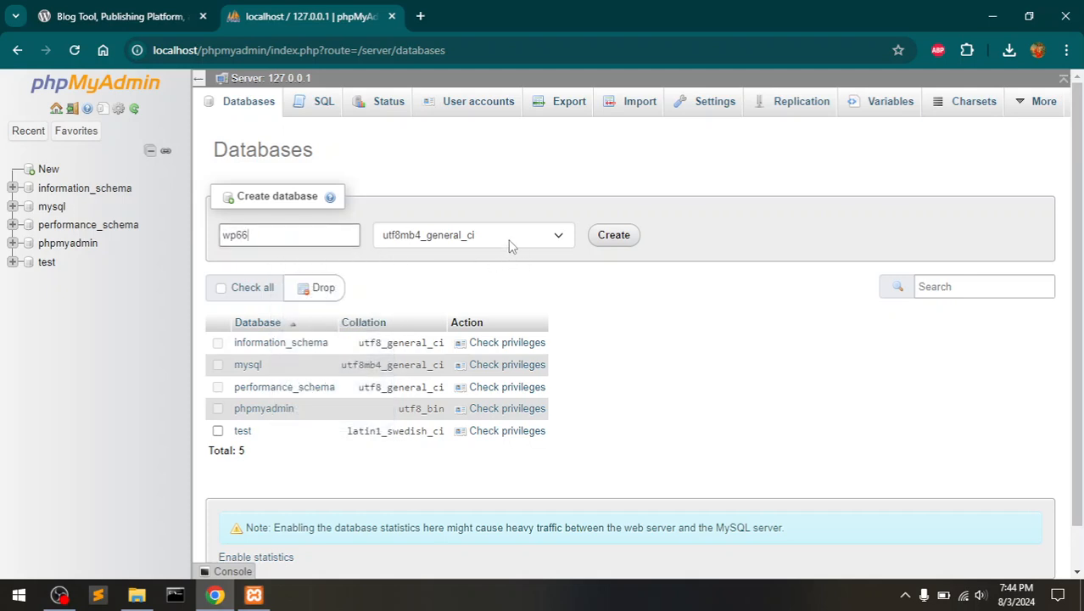
click(609, 236)
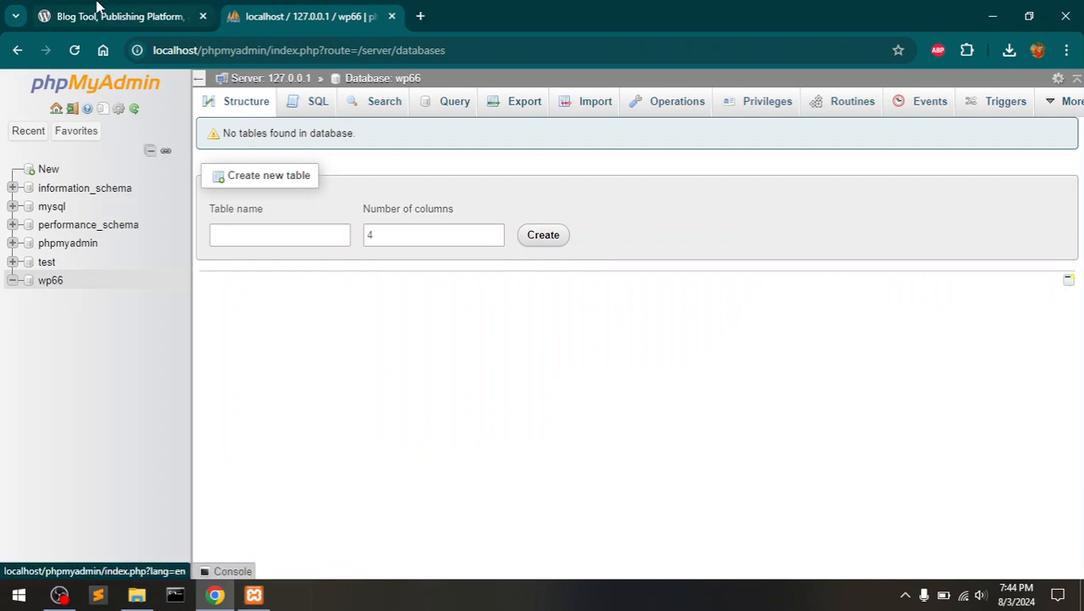
- Close the wordpress.org tab and minimize Chrome to the desktop
click(156, 9)
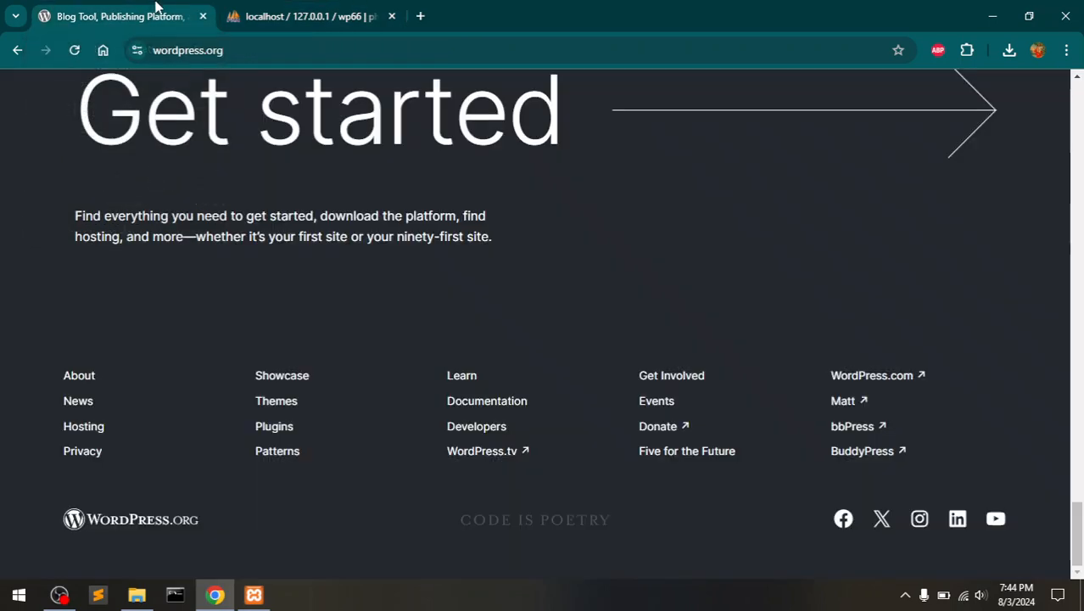
click(203, 17)
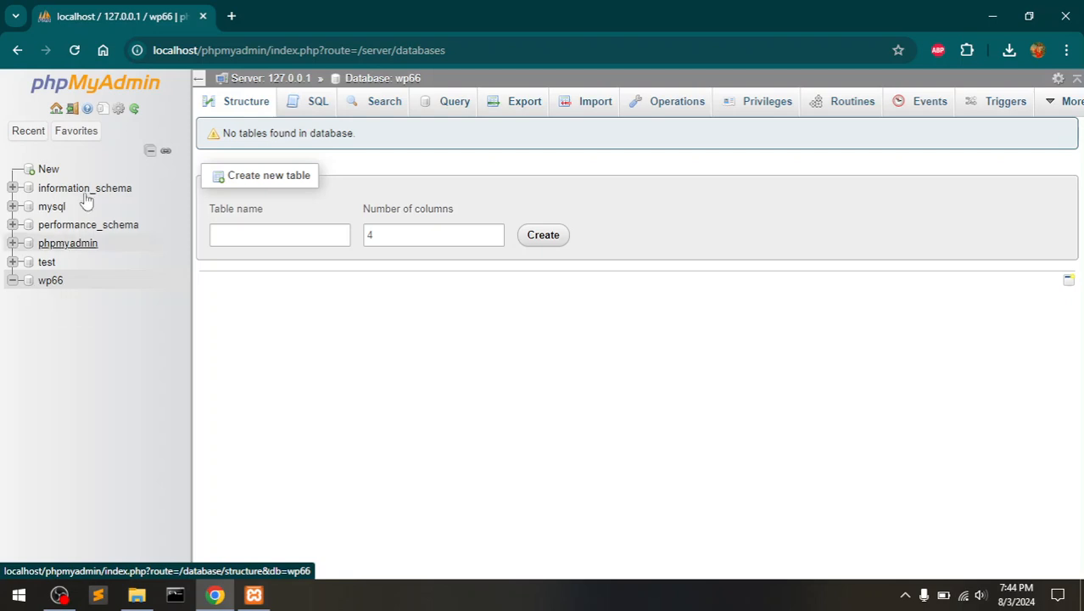
click(994, 11)
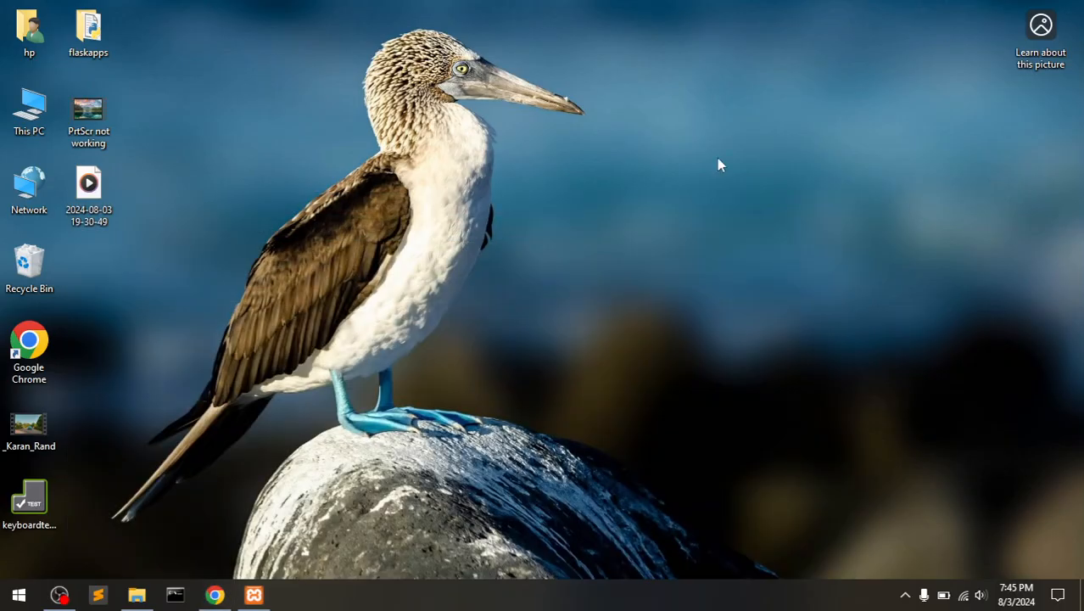
- Cut the extracted wordpress folder from Downloads\wordpress-6.6.1
click(136, 597)
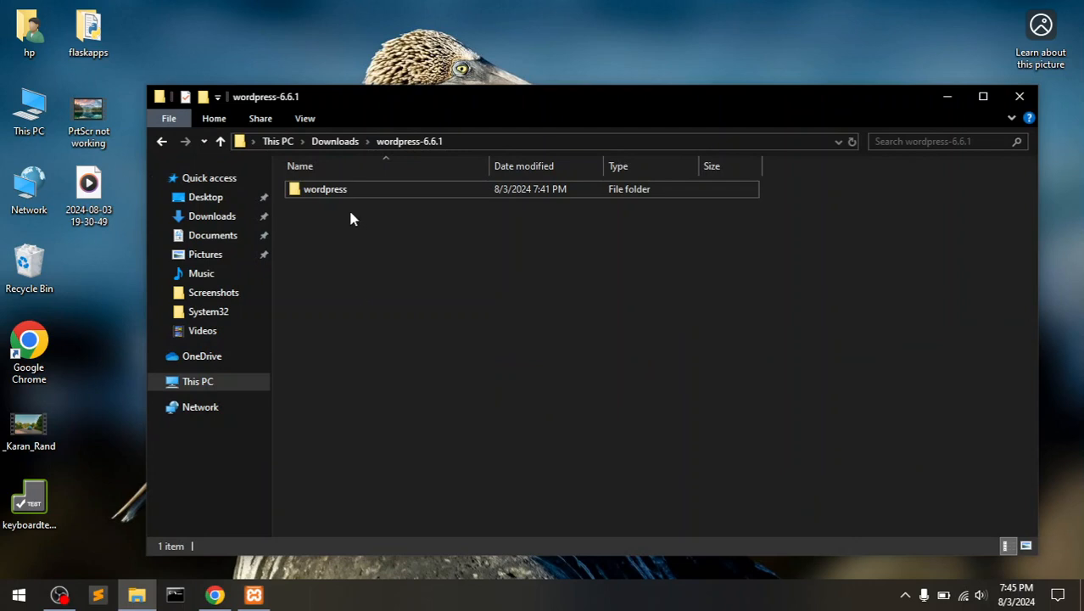
click(329, 146)
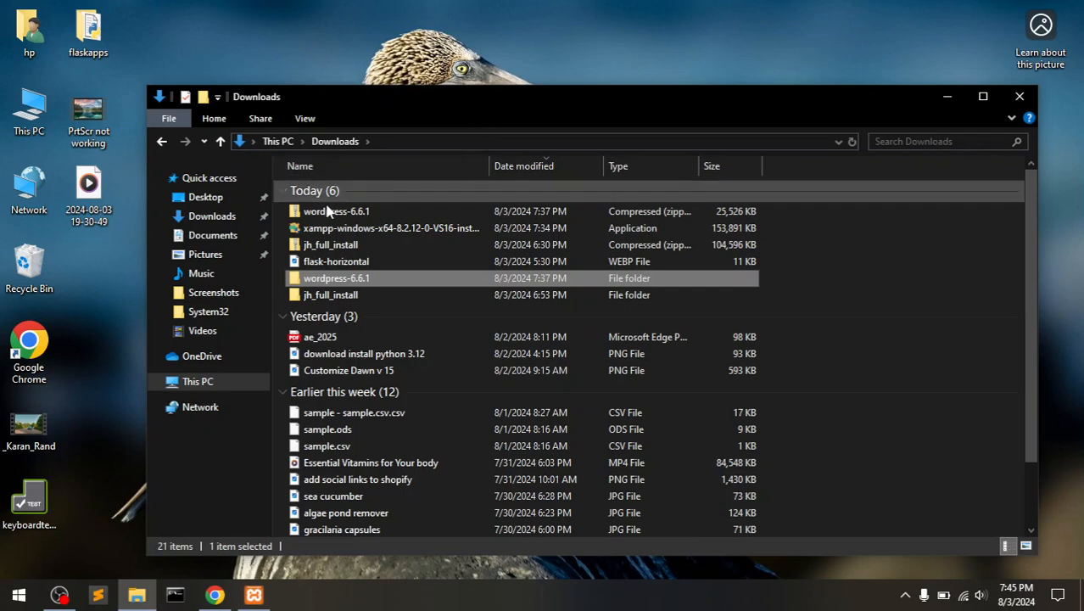
double_click(363, 279)
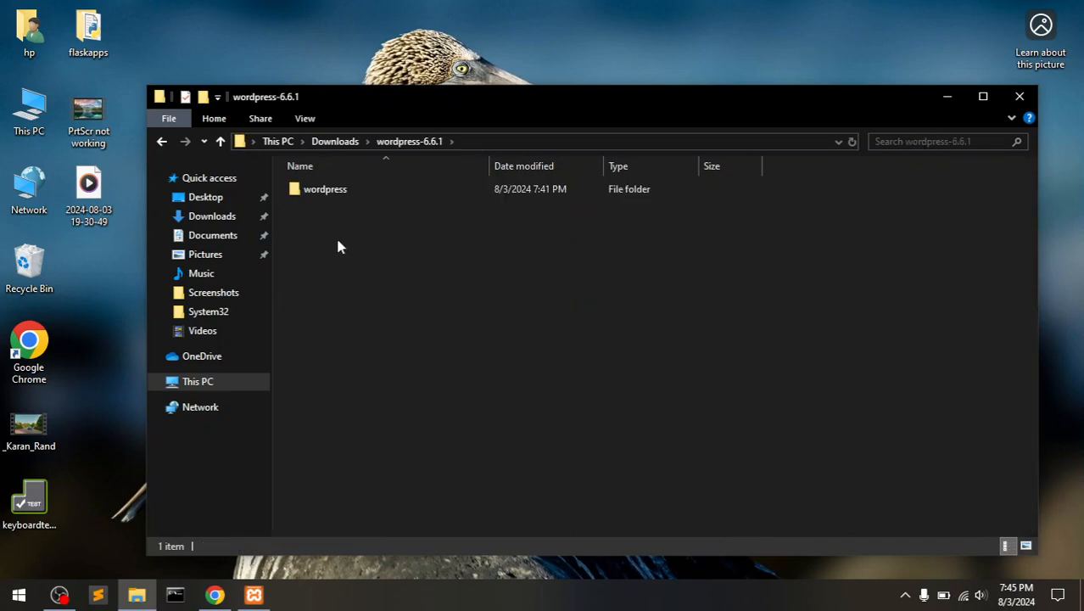
double_click(308, 191)
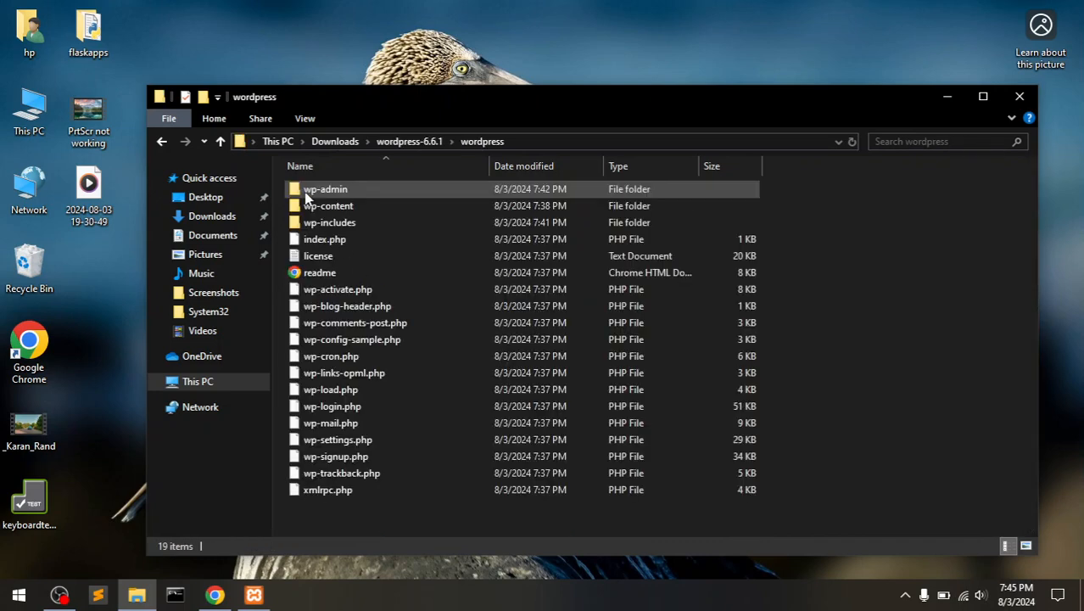
click(162, 143)
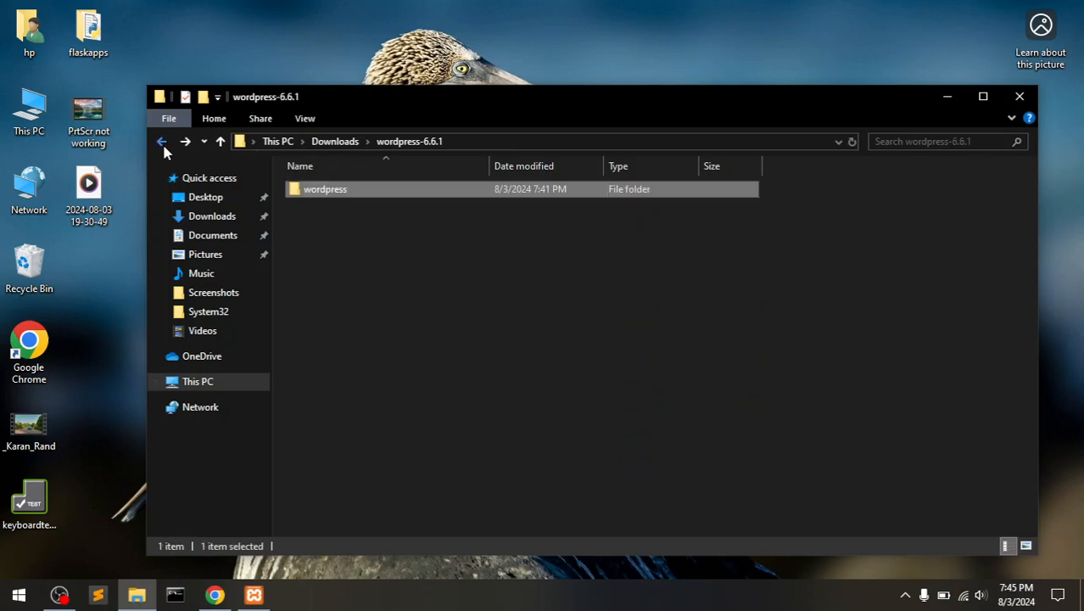
right_click(323, 199)
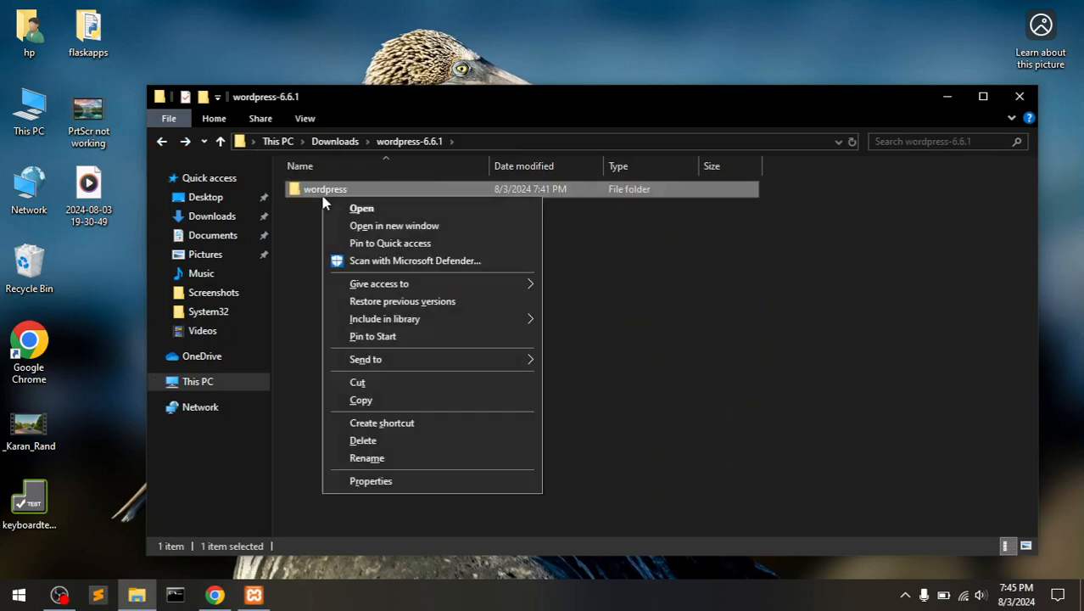
click(358, 382)
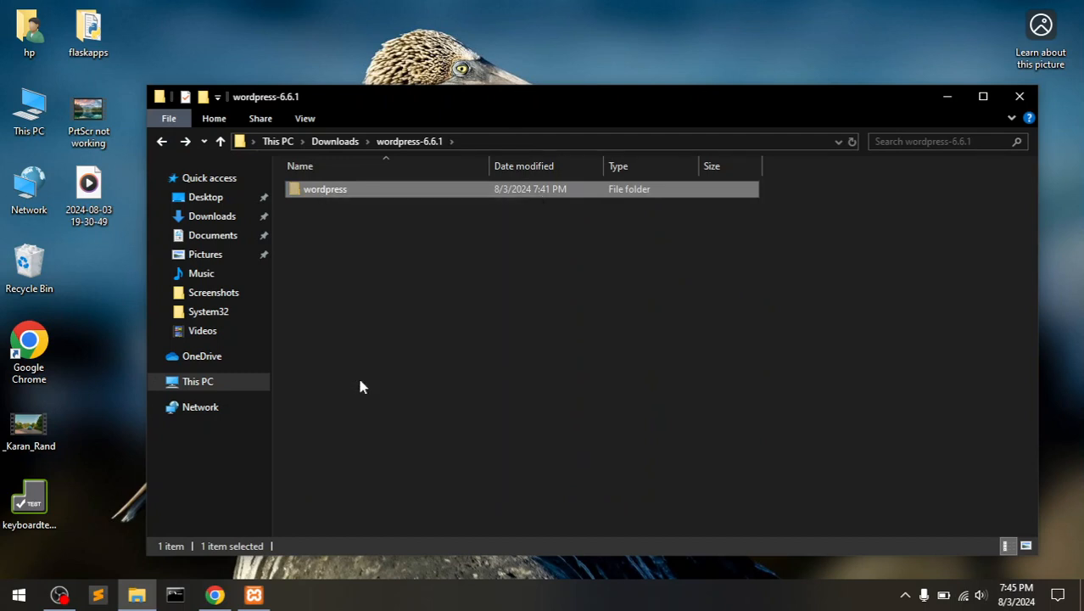
- Navigate to This PC > Local Disk (C:) > xampp > htdocs
click(198, 386)
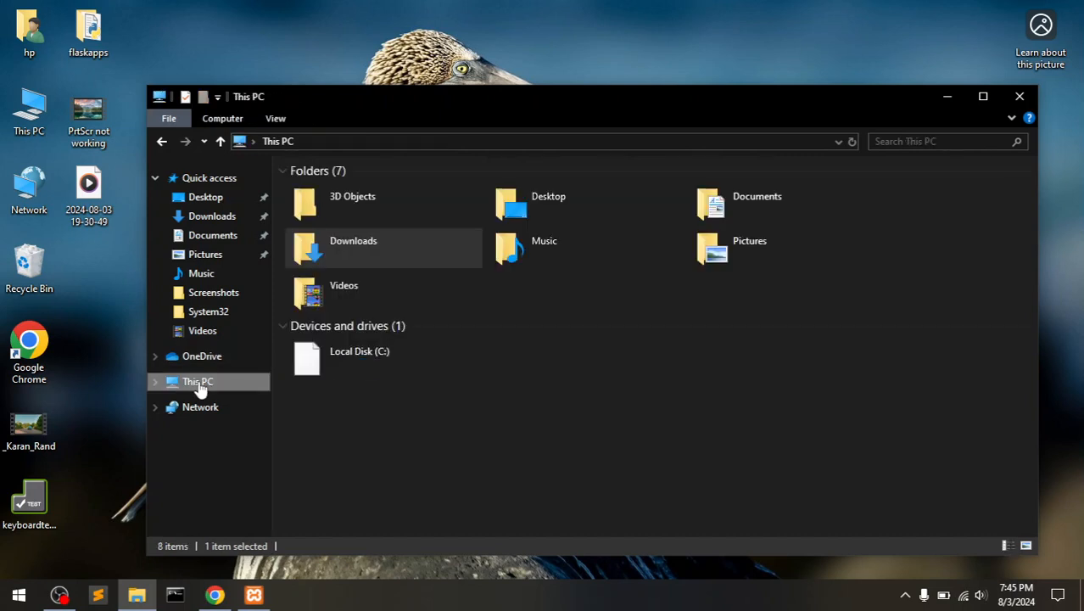
click(372, 366)
double_click(373, 364)
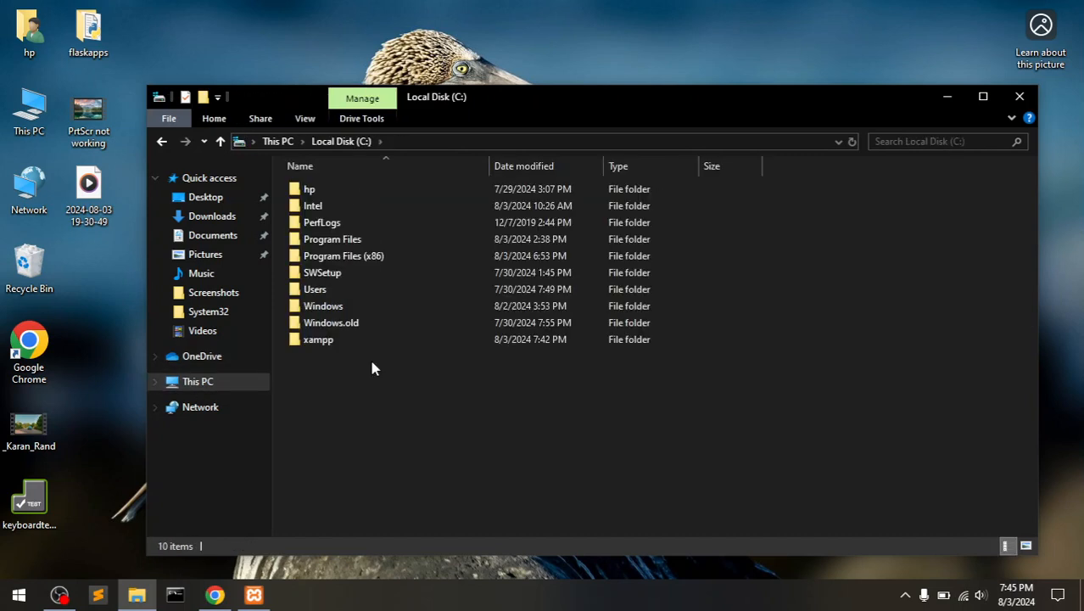
double_click(327, 343)
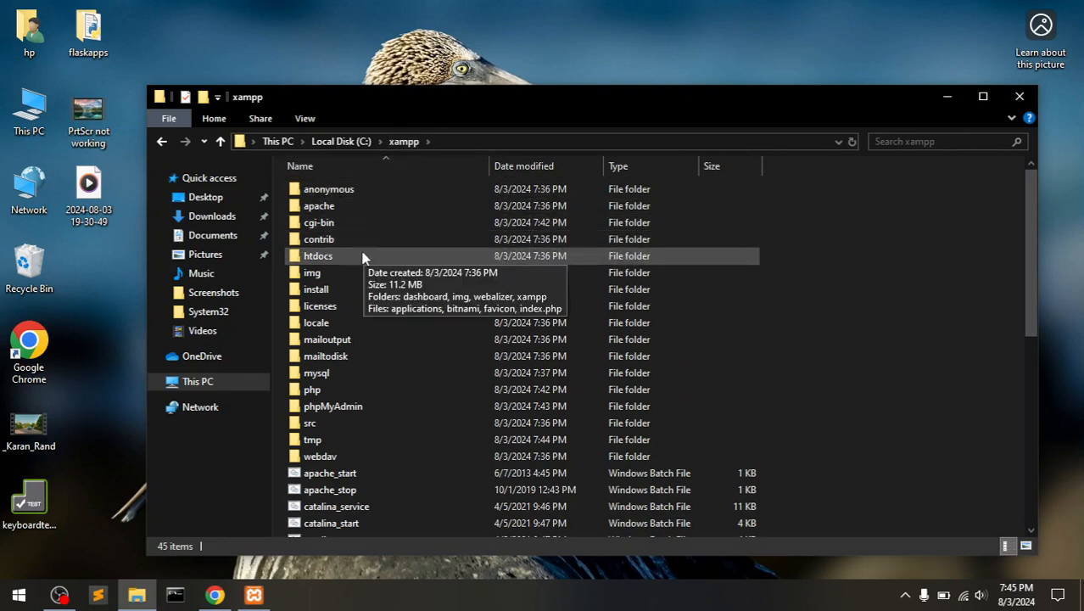
double_click(318, 256)
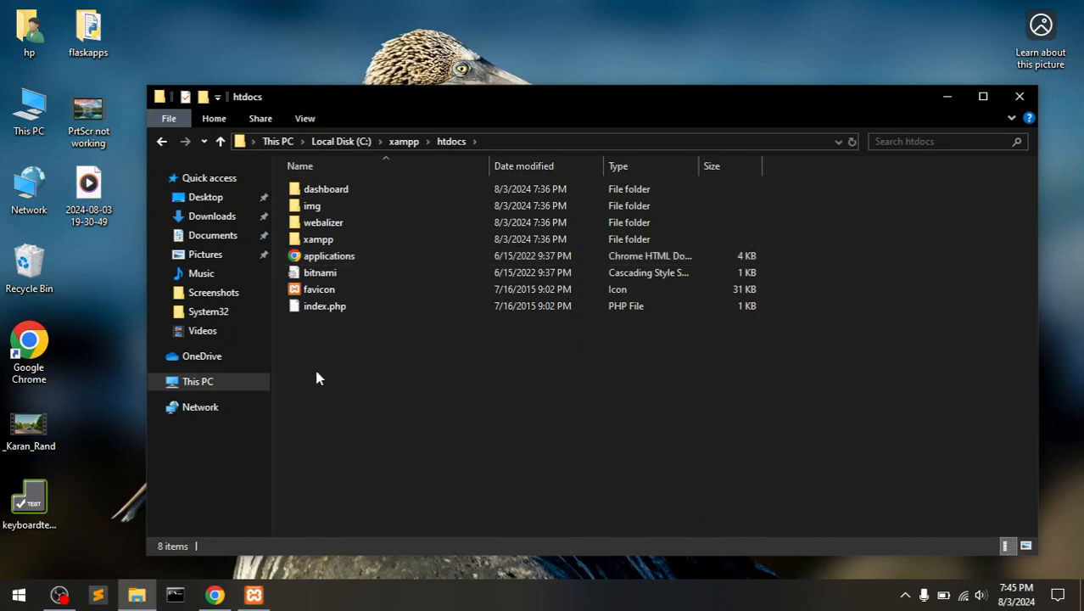
- Paste the cut wordpress folder into C:\xampp\htdocs and rename it wp66
right_click(360, 358)
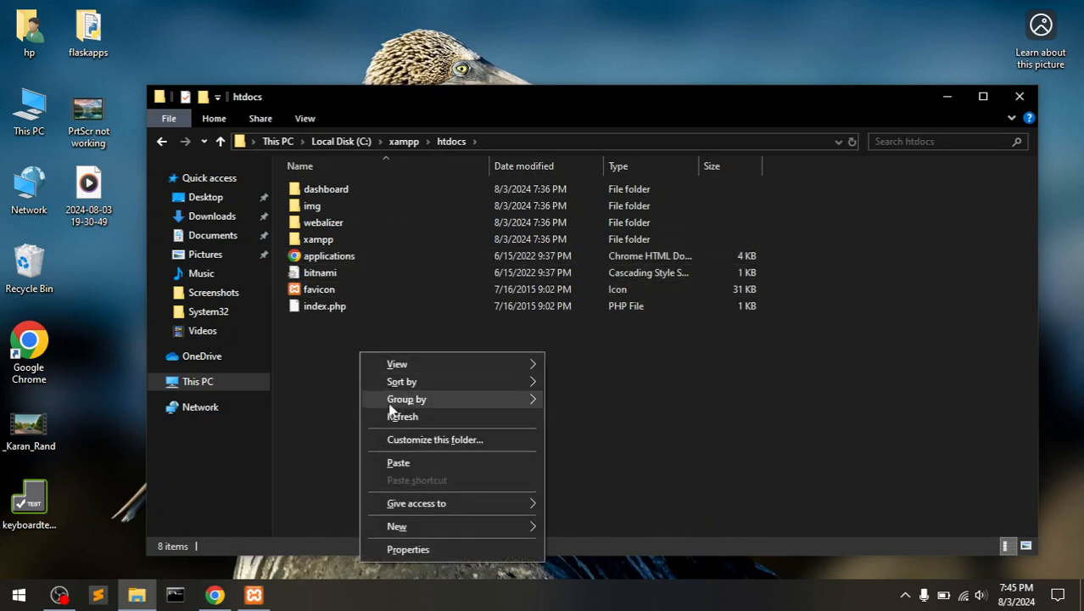
click(388, 462)
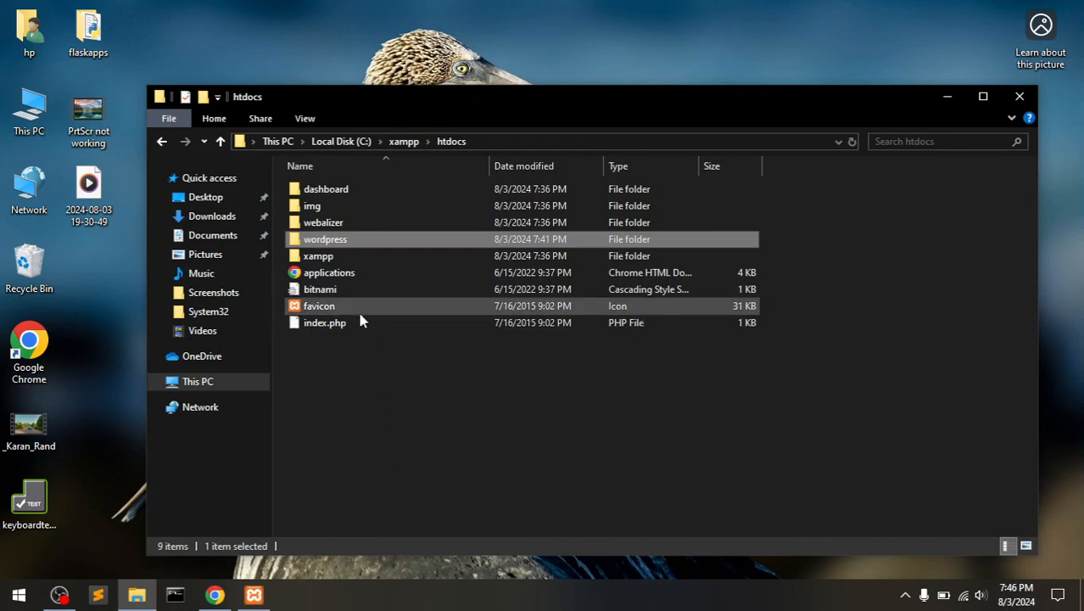
right_click(319, 247)
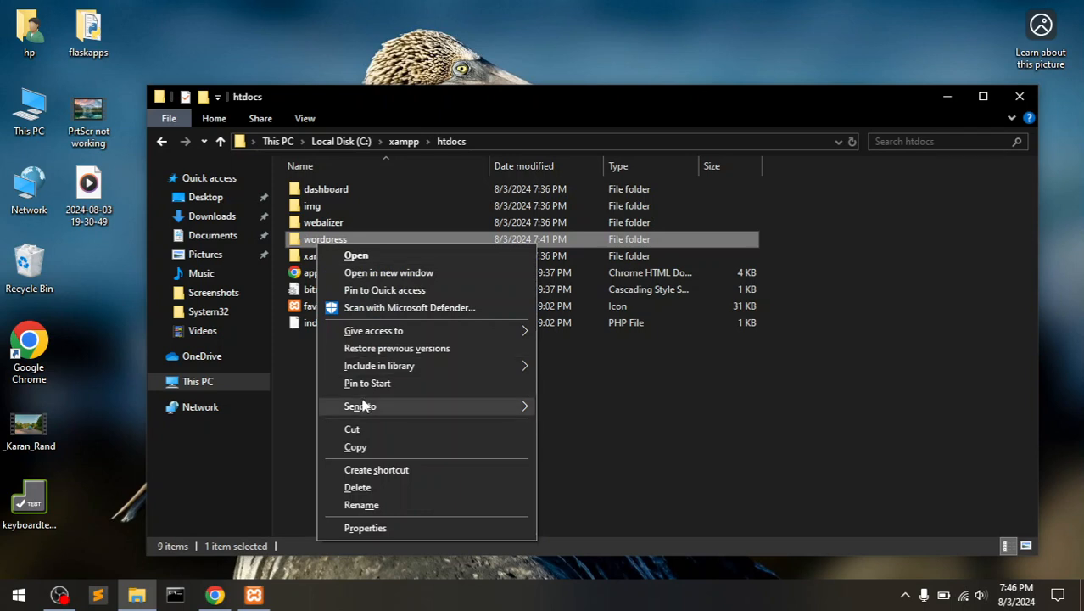
click(361, 504)
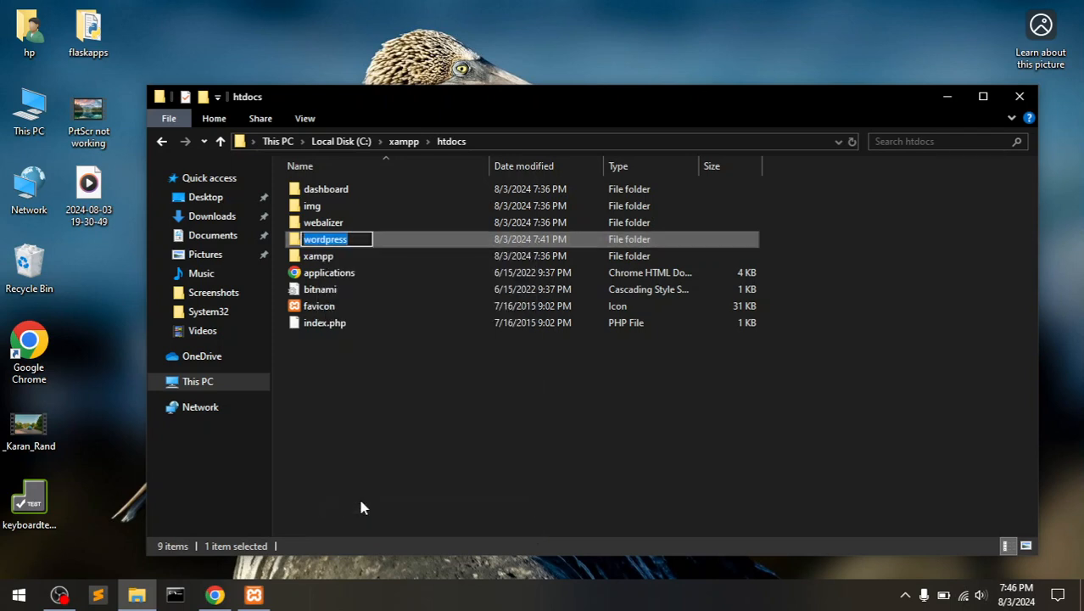
text(wp66)
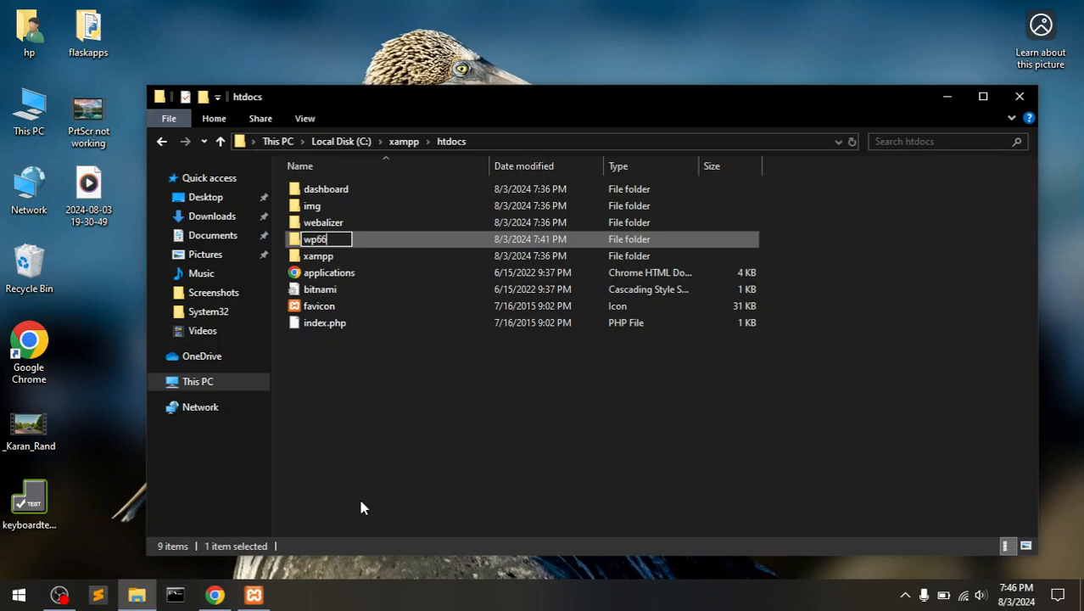
key(Return)
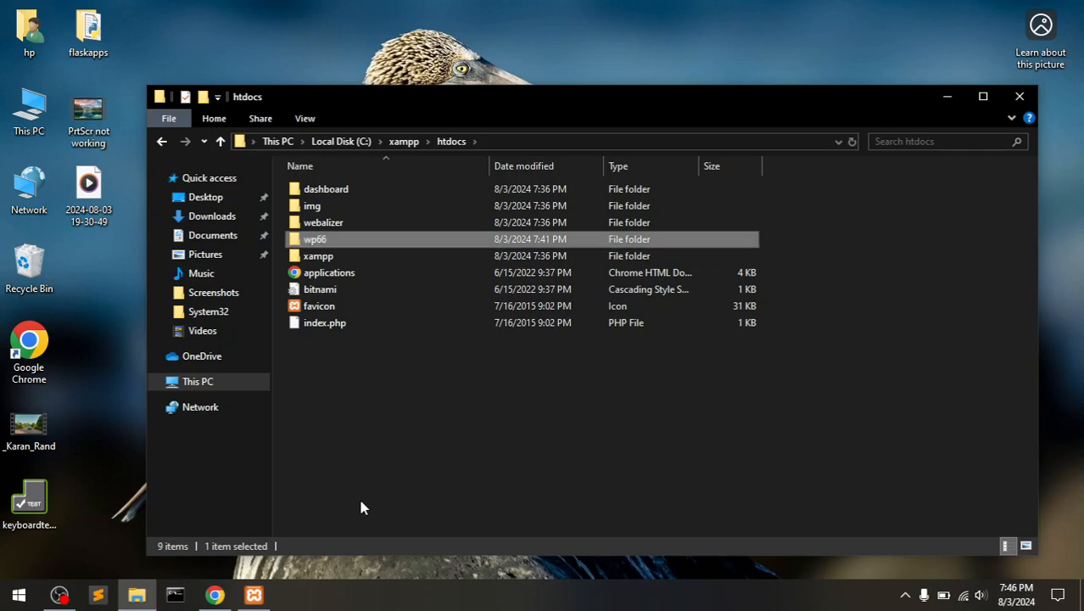
click(392, 412)
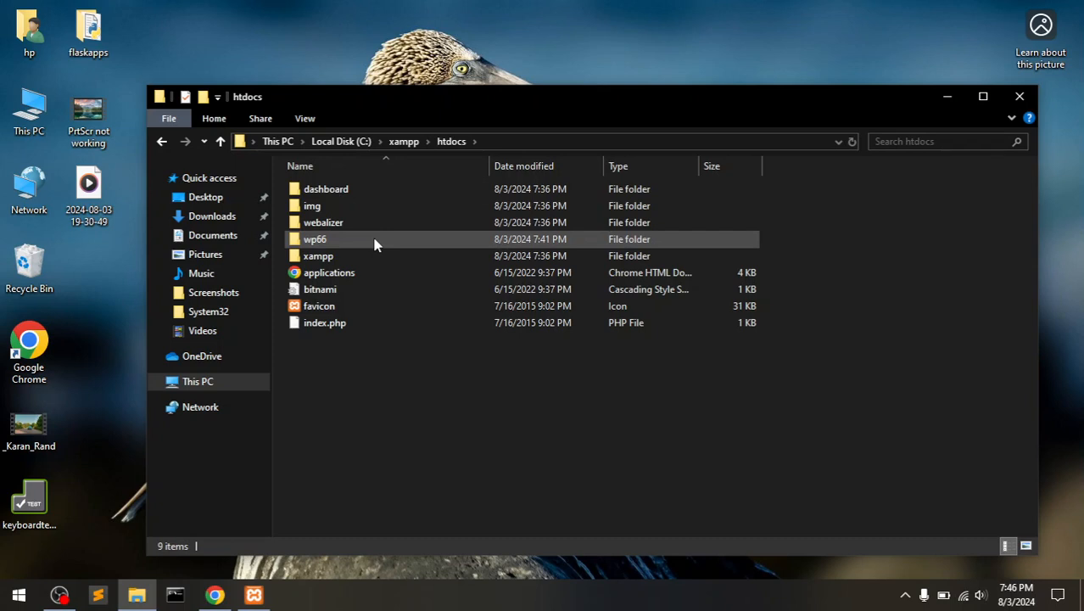
mouse_move(376, 245)
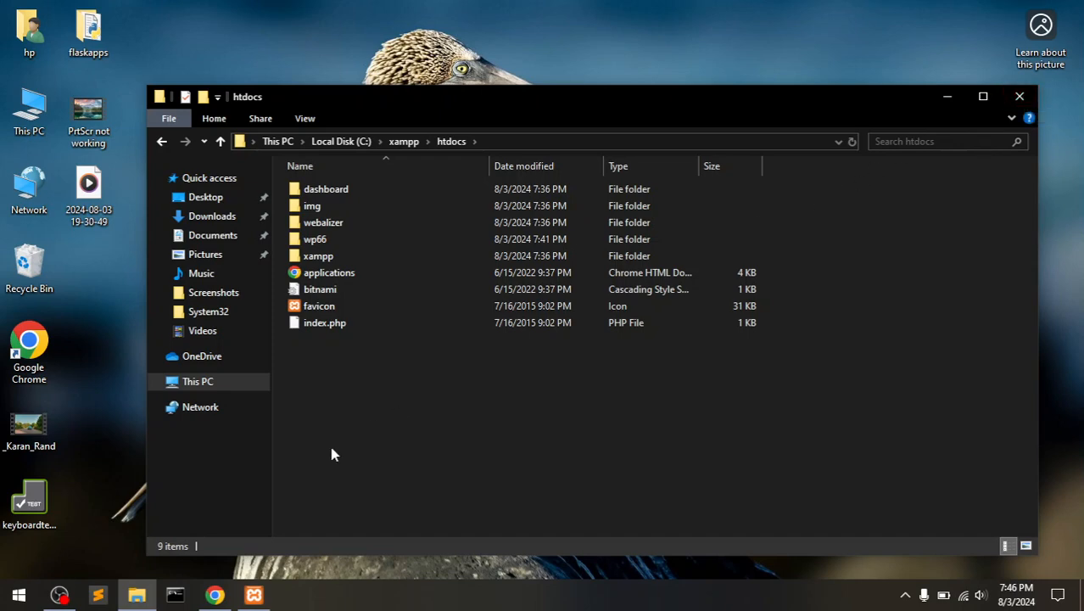
- Restore Chrome showing phpMyAdmin and open a new blank tab
click(215, 595)
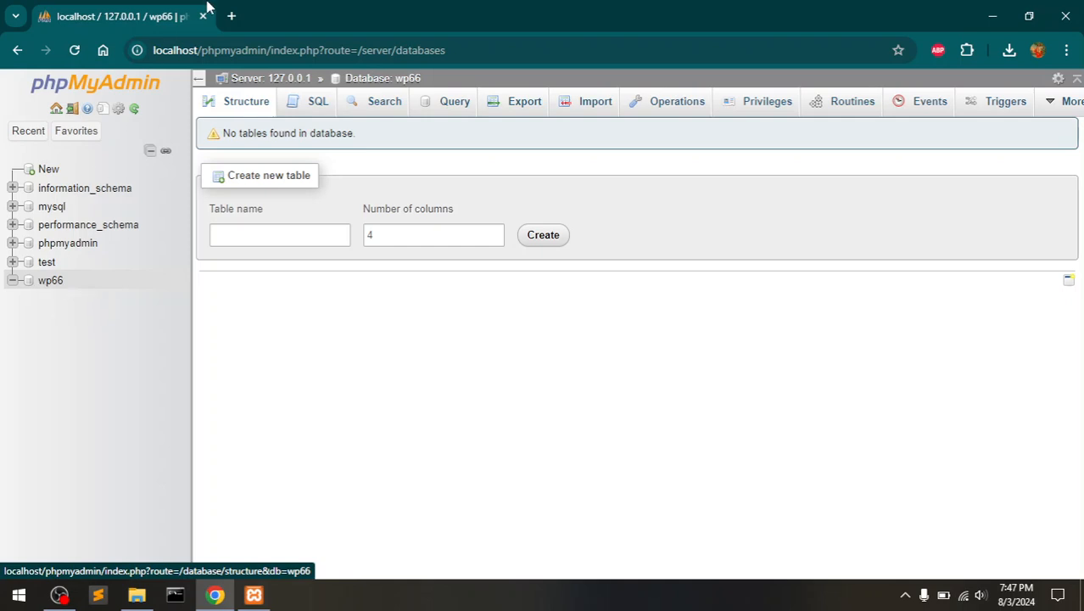
click(230, 16)
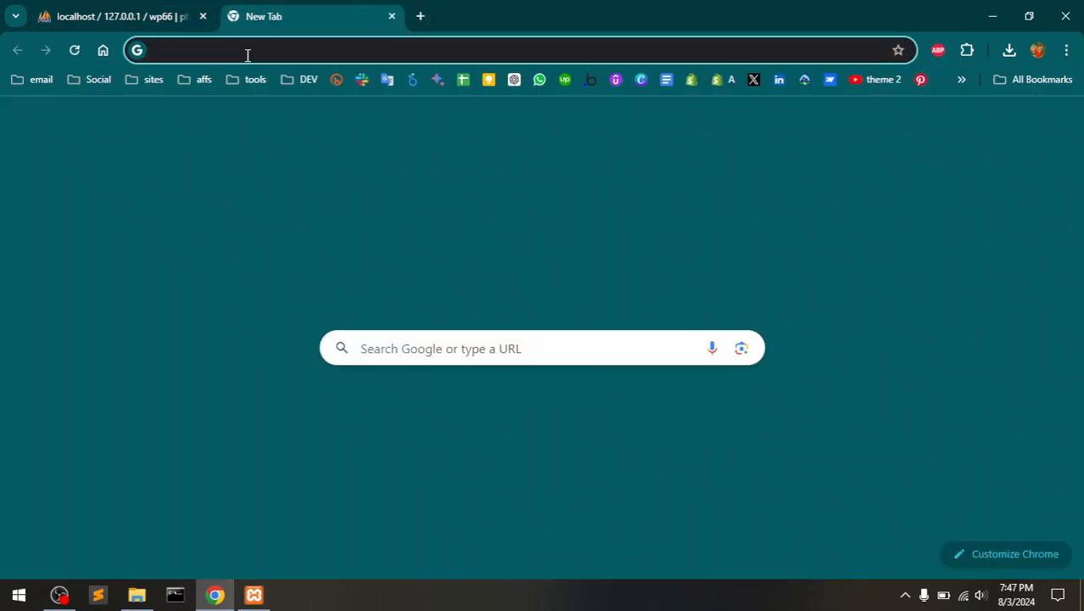
- Load localhost/wp66 in the new tab to reach the WordPress setup language page
click(247, 53)
text(lo)
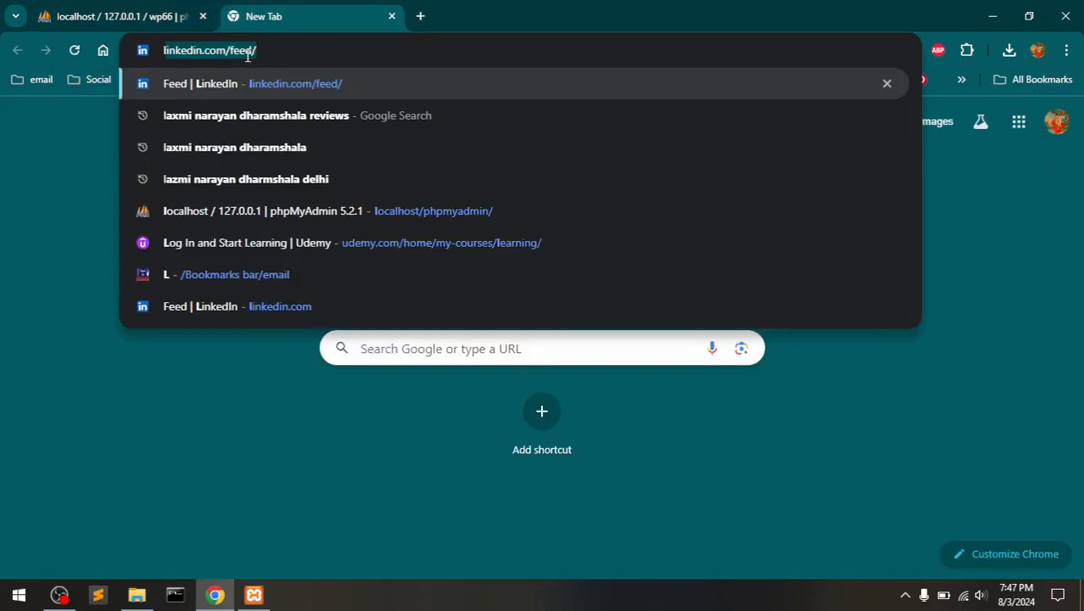
text(calhost/phpmyadmin/index)
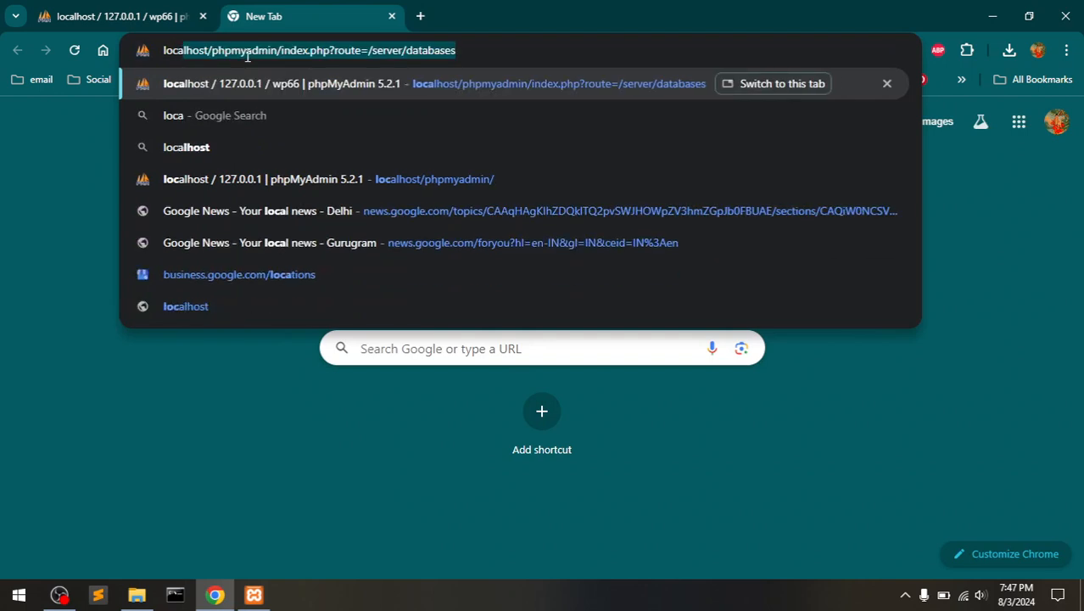
key(Right)
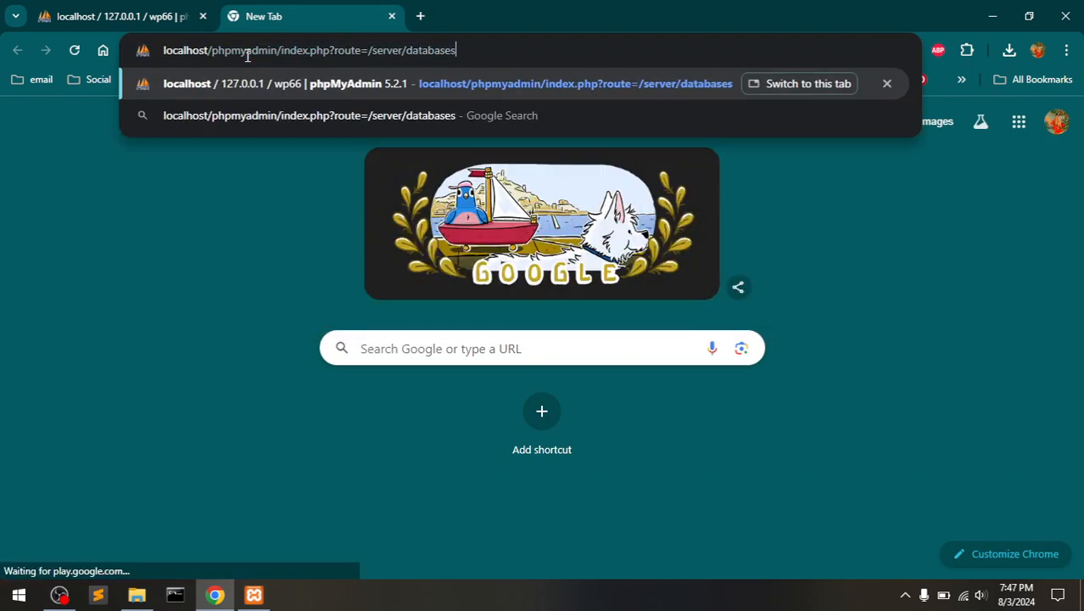
key(BackSpace)
key(BackSpace)
key(BackSpace)
key(BackSpace)
key(BackSpace)
key(BackSpace)
key(BackSpace)
key(BackSpace)
key(BackSpace)
key(BackSpace)
key(BackSpace)
key(BackSpace)
key(BackSpace)
key(BackSpace)
key(BackSpace)
key(BackSpace)
key(BackSpace)
key(BackSpace)
key(BackSpace)
key(BackSpace)
key(BackSpace)
key(BackSpace)
key(BackSpace)
key(BackSpace)
key(BackSpace)
key(BackSpace)
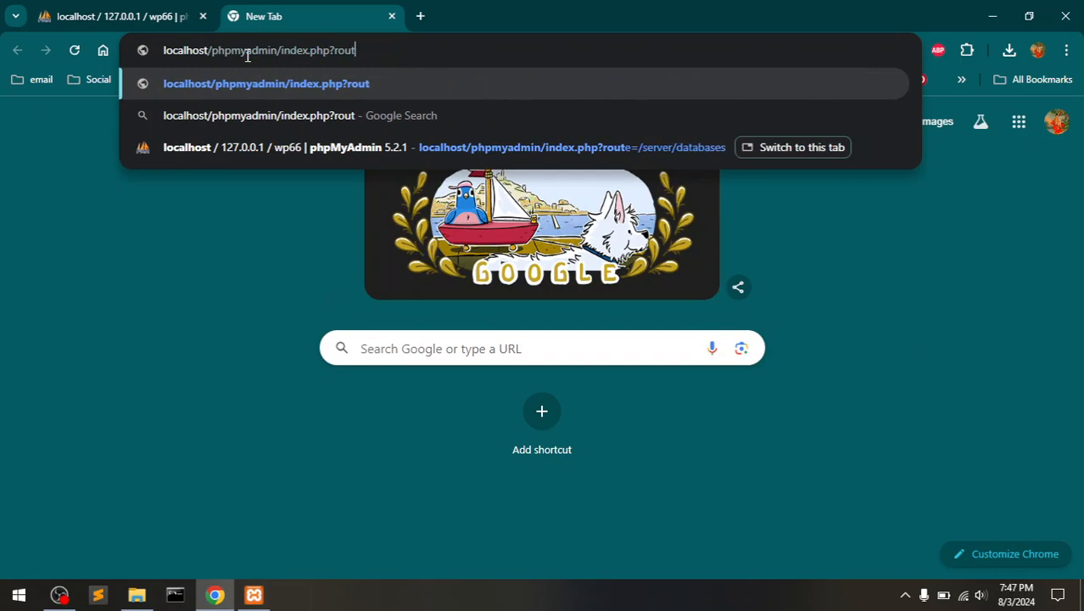
key(BackSpace)
key(BackSpace)
key(BackSpace)
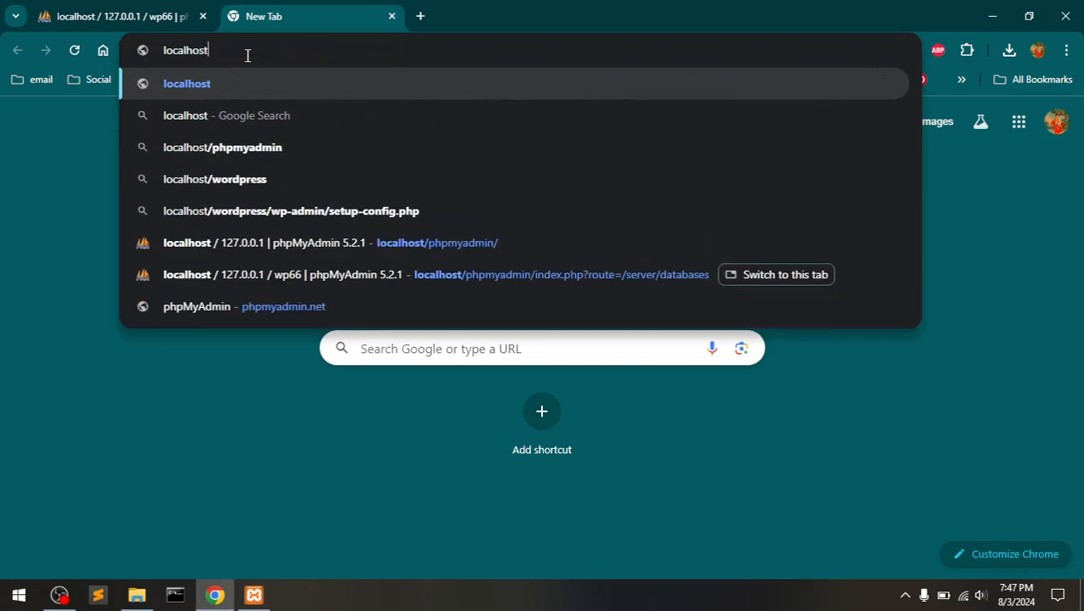
text(/)
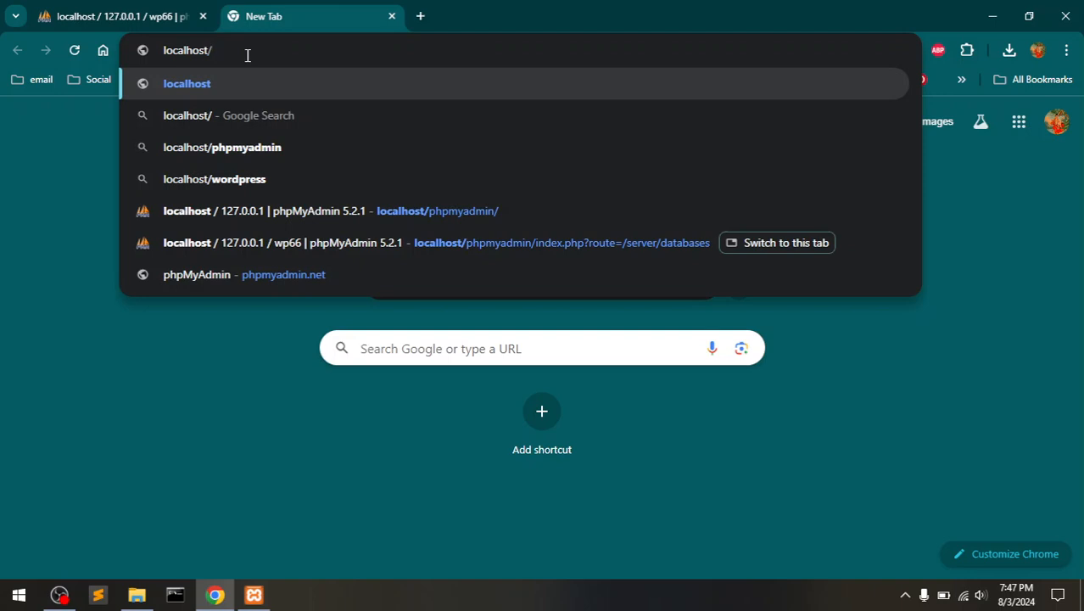
text(wp)
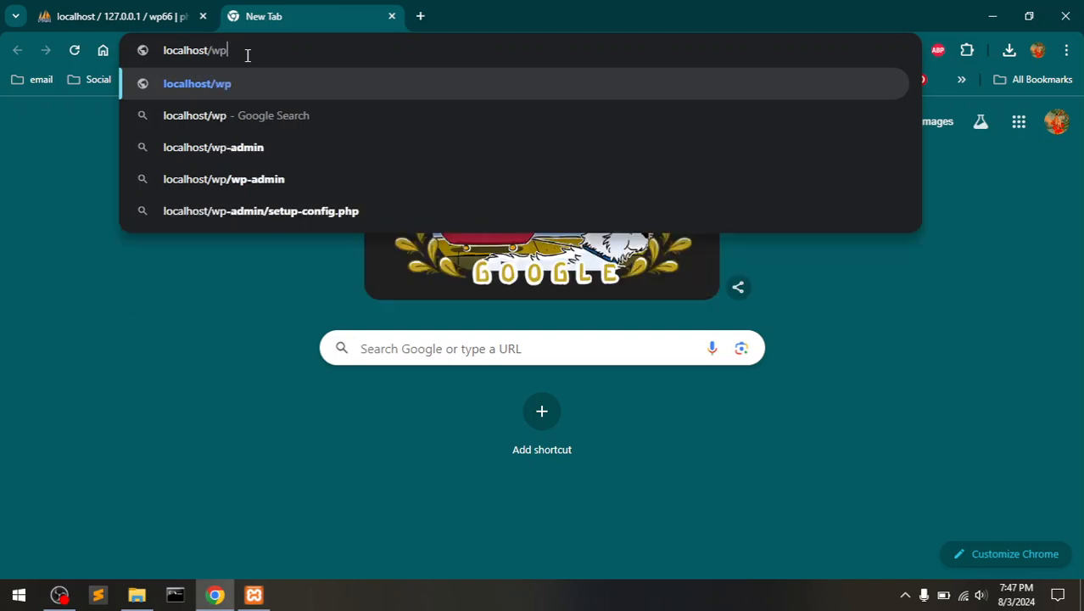
text(66)
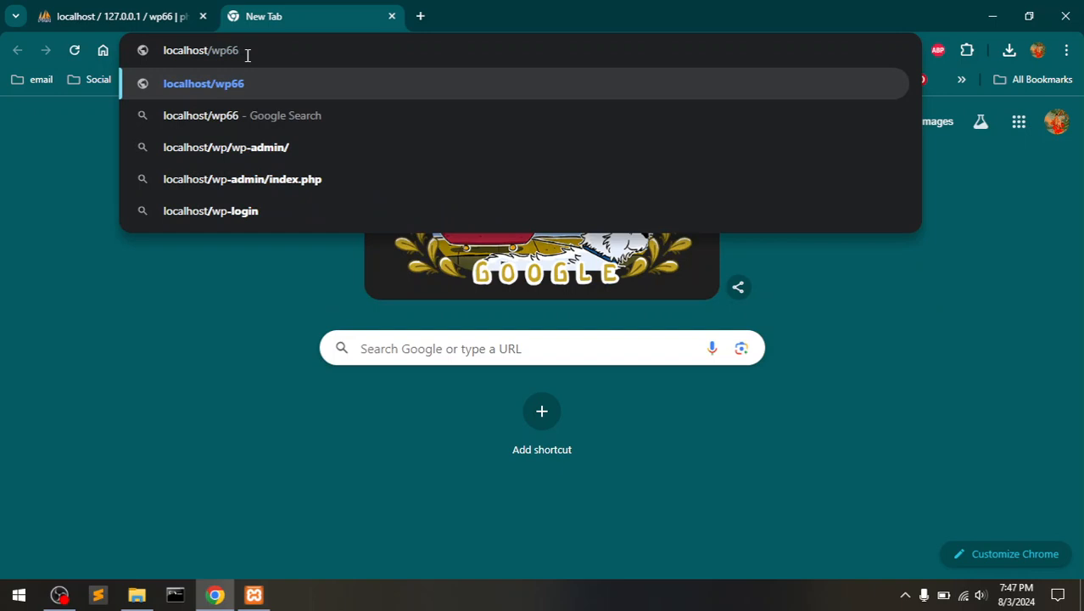
key(Return)
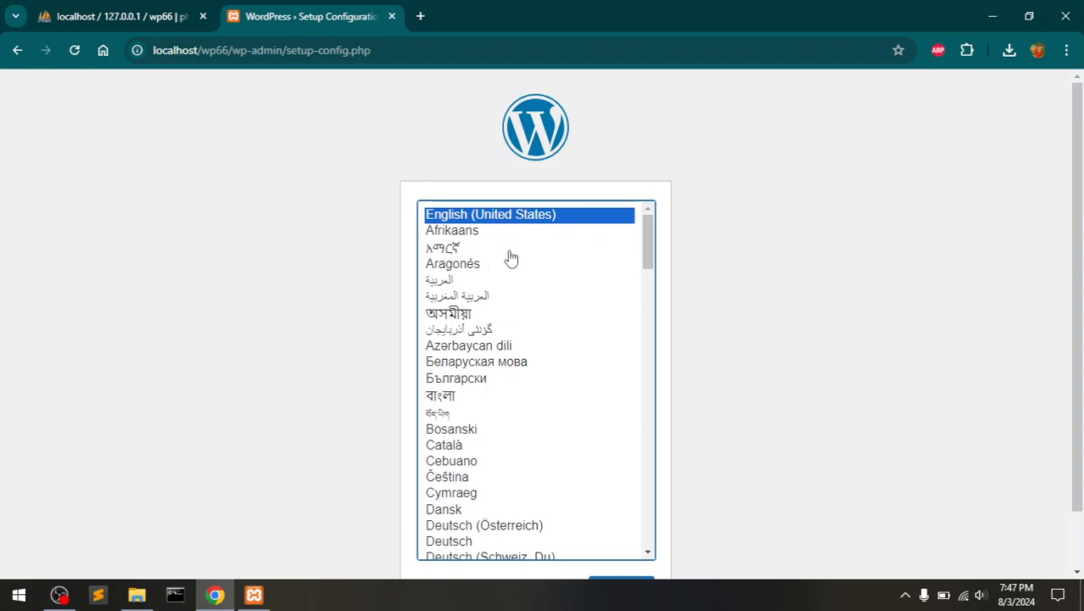
drag(646, 247, 666, 97)
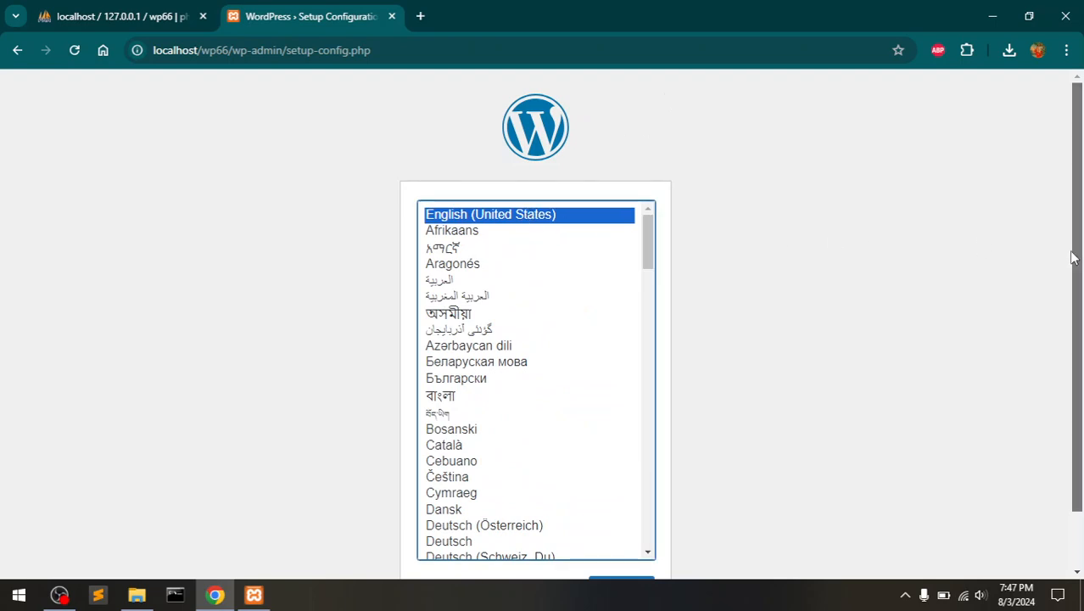
scroll(1072, 257, down, 1)
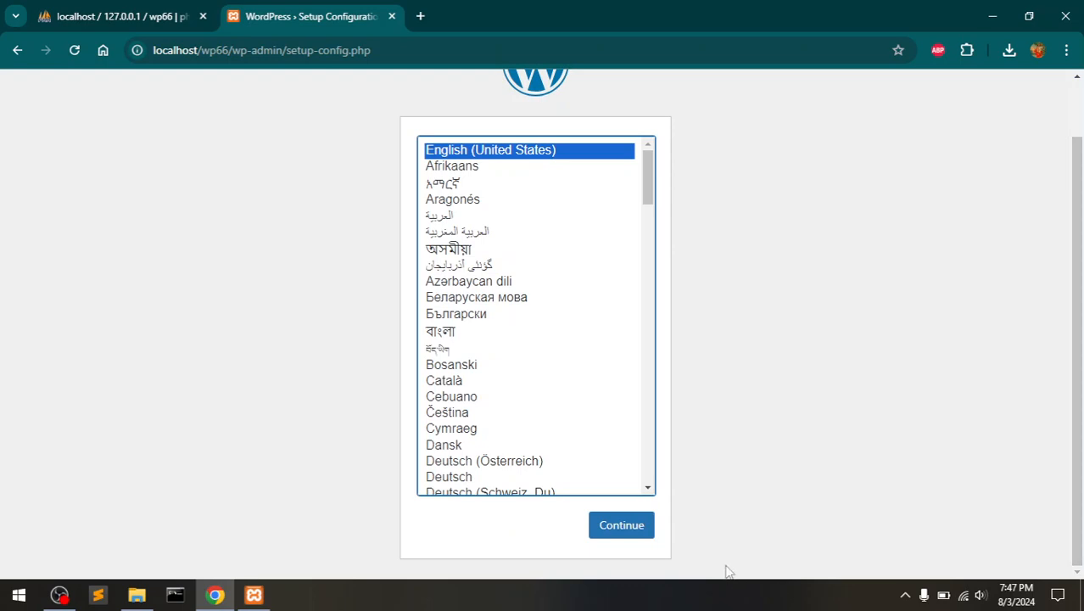
- Keep English (United States) and proceed past the intro to the database connection form
click(610, 526)
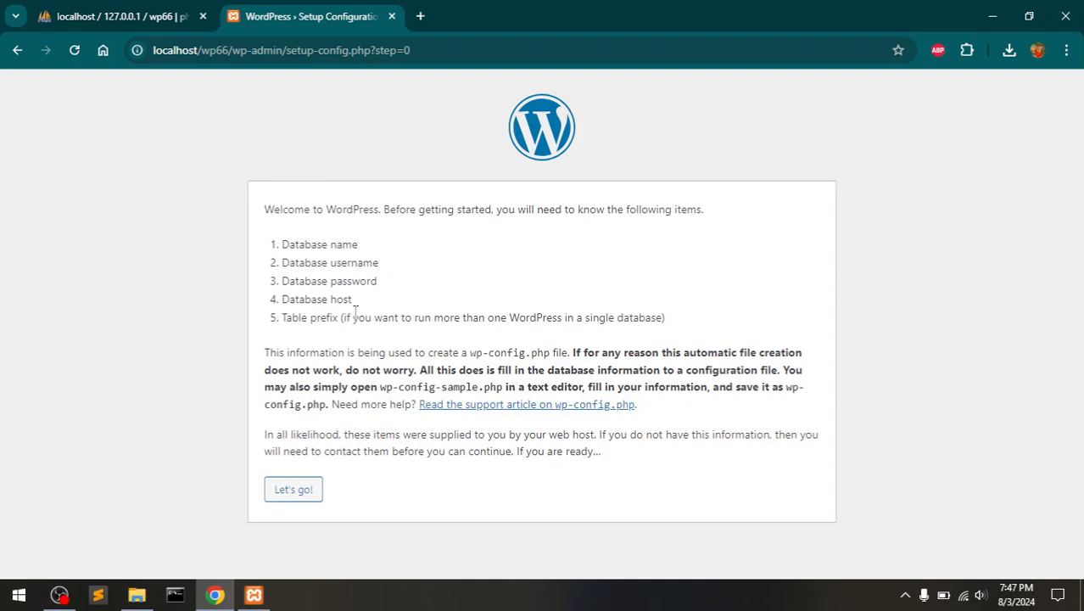
drag(300, 243, 373, 283)
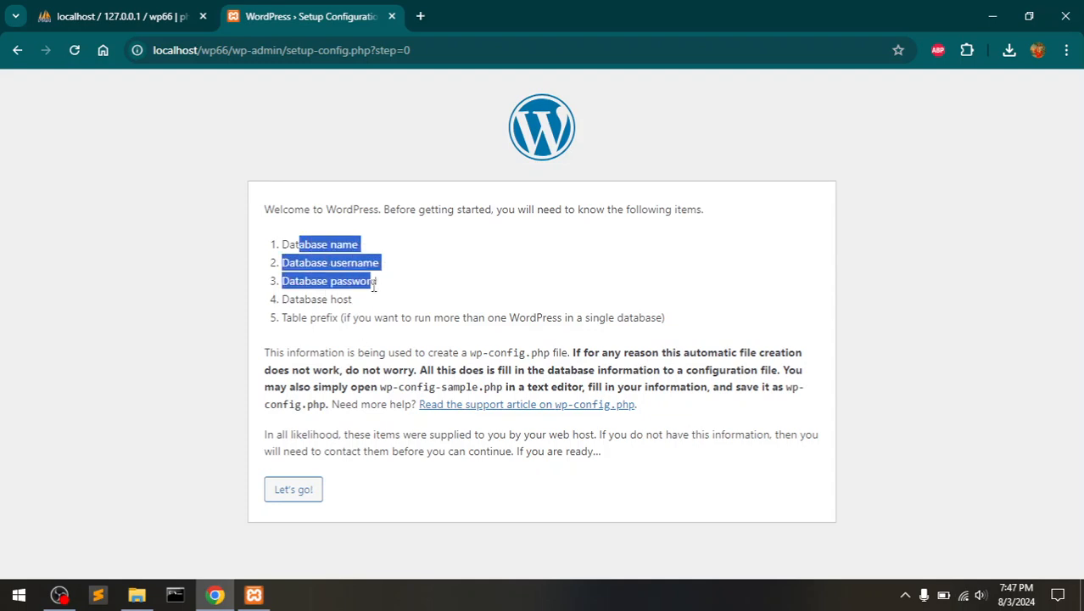
click(374, 286)
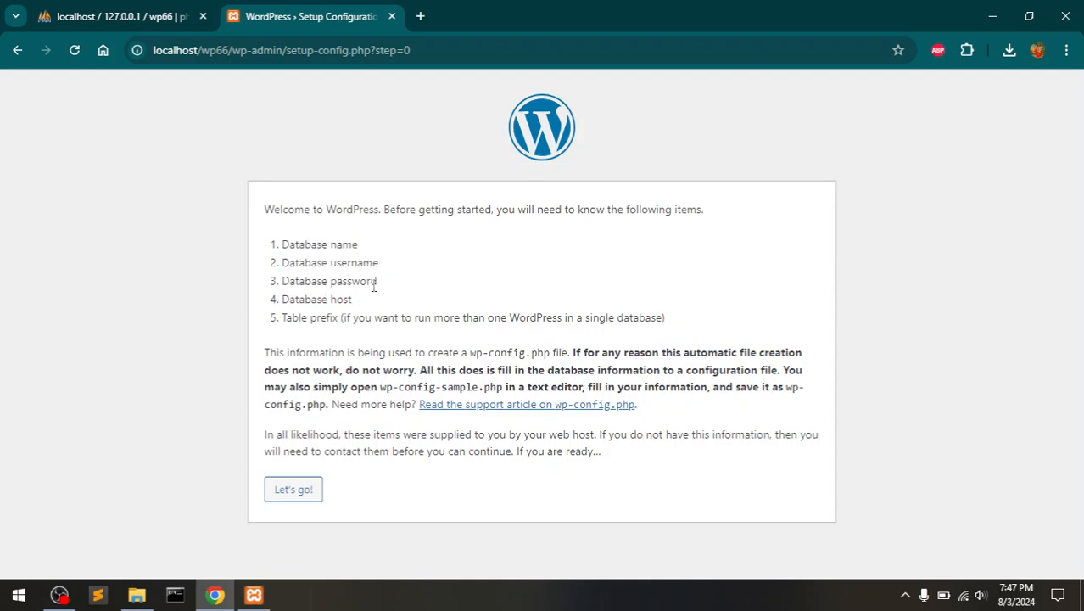
click(294, 489)
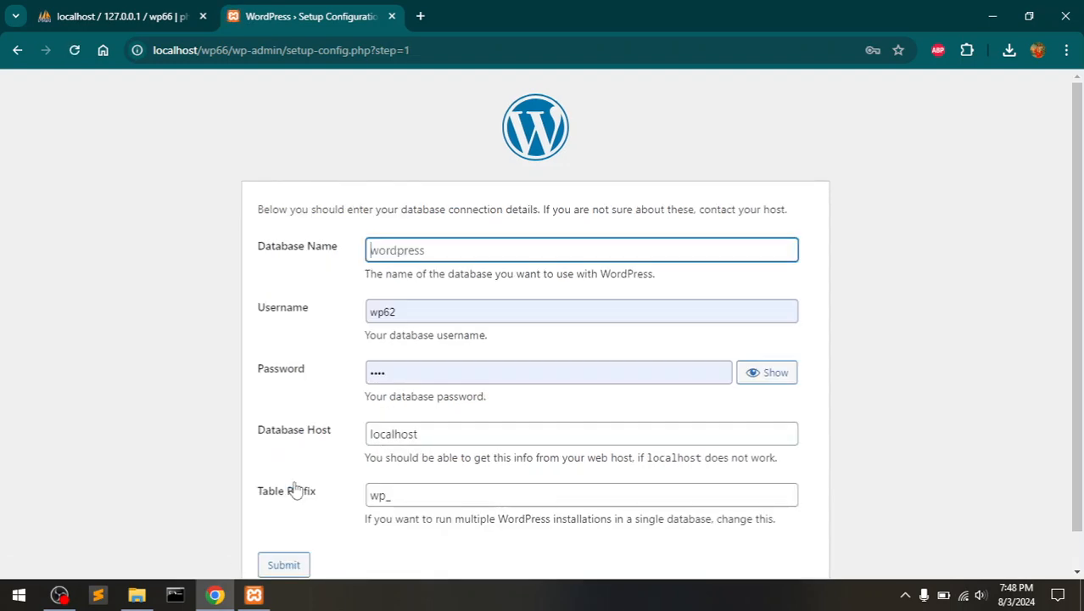
- Enter database name wp66 and database username root
click(438, 253)
text(w)
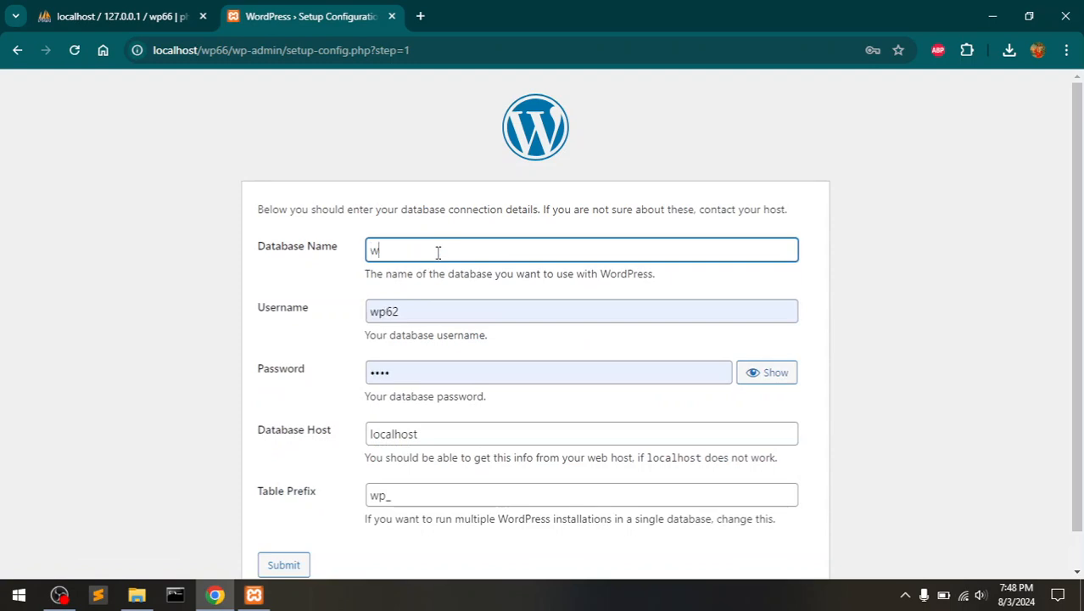
text(p66)
click(407, 311)
drag(407, 311, 315, 311)
key(BackSpace)
text(root)
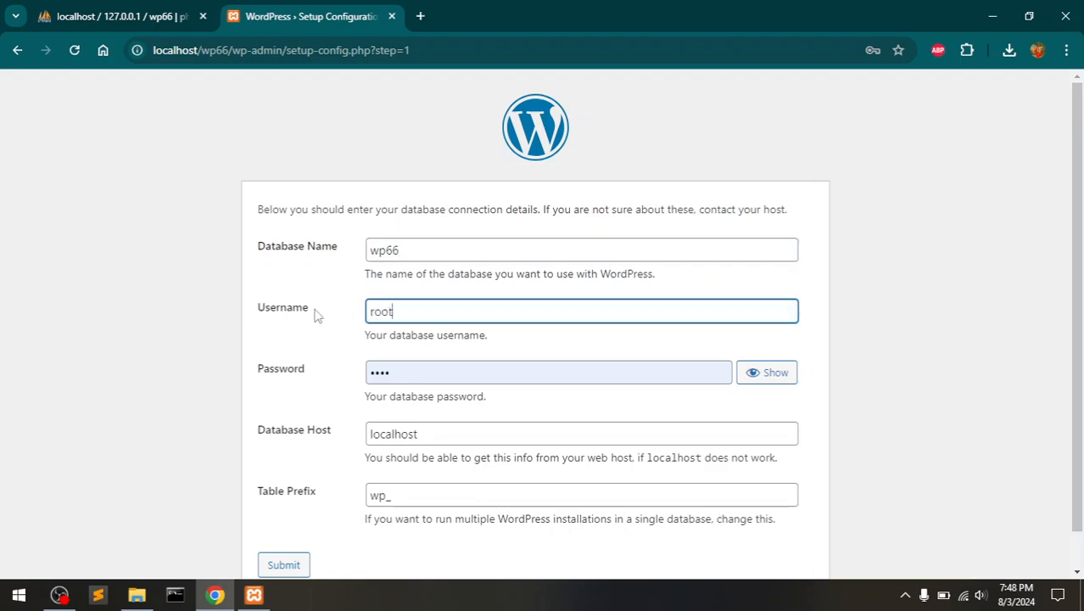
- Leave the password empty, keep host localhost and prefix wp_, and submit the details
click(422, 377)
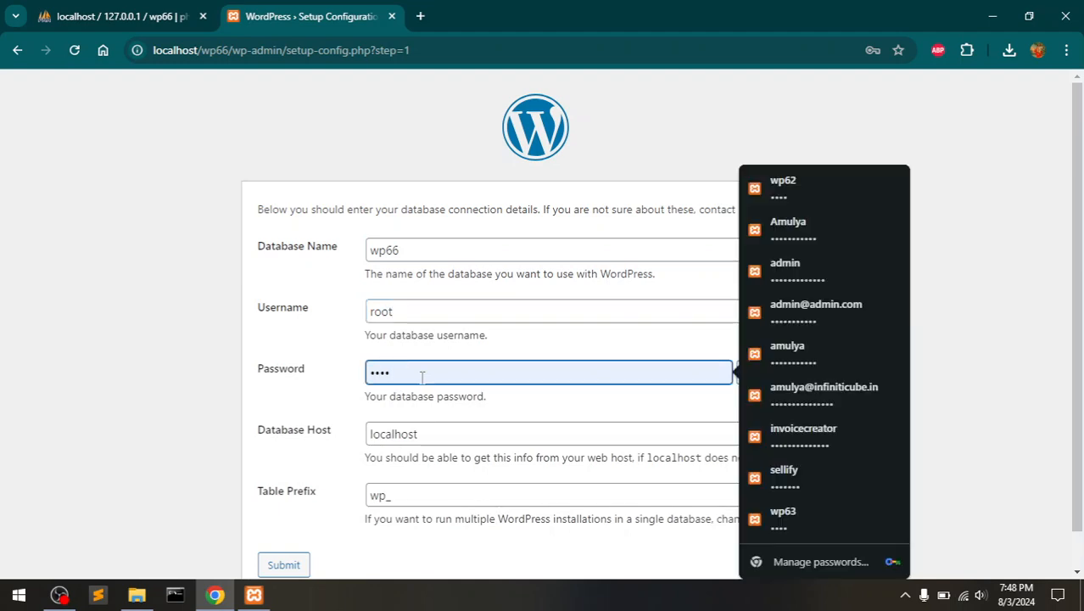
key(BackSpace)
key(BackSpace)
key(BackSpace)
key(BackSpace)
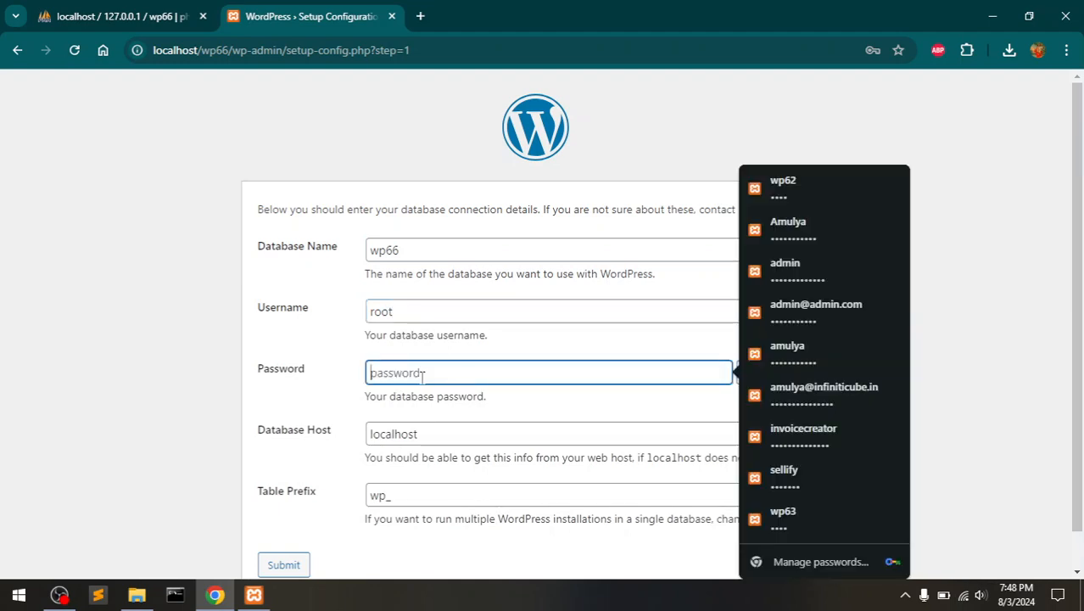
click(298, 410)
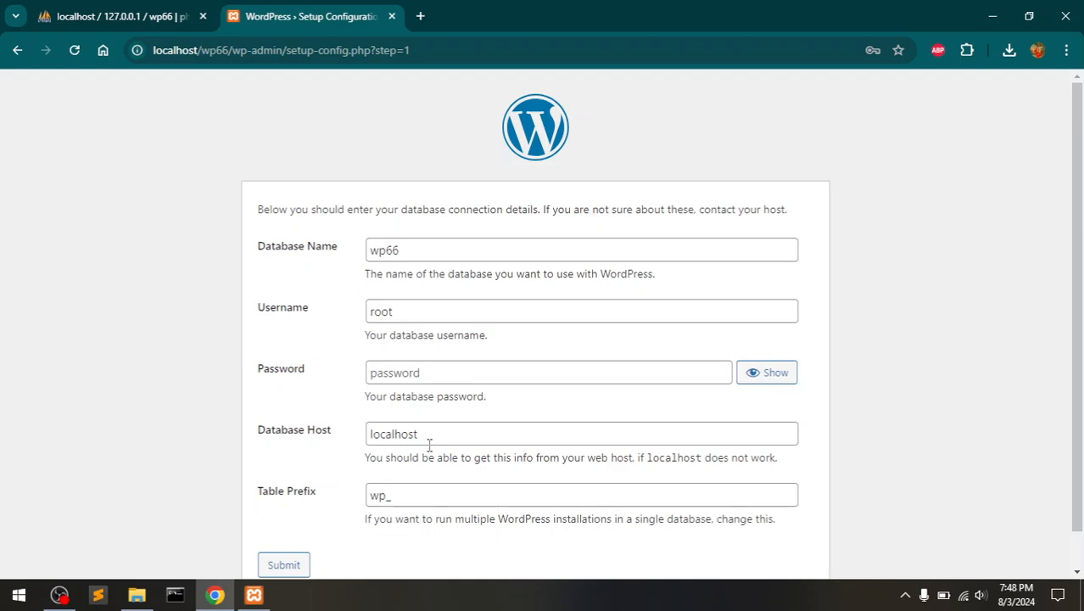
click(379, 496)
drag(379, 496, 364, 504)
click(401, 495)
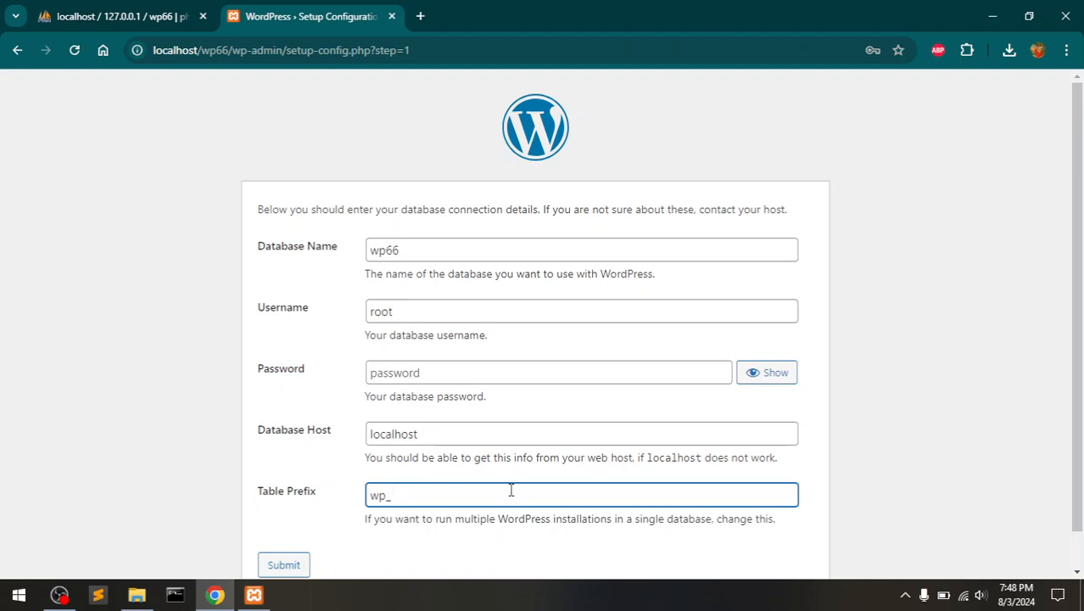
drag(1080, 346, 1082, 449)
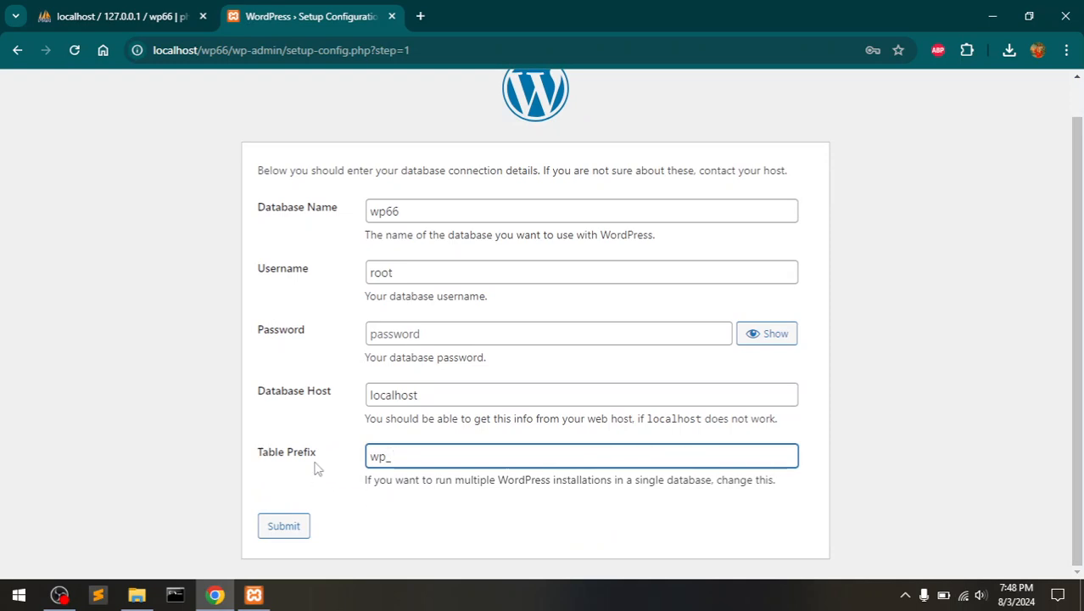
click(284, 527)
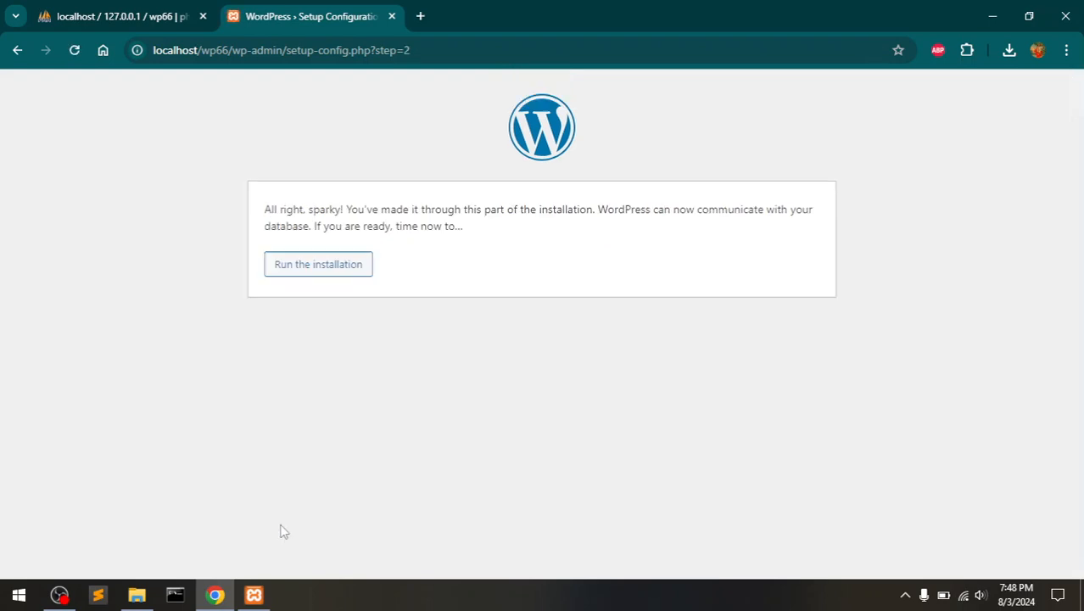
- Enter site title 'TubeMint', an admin username and a password, confirming the weak password
click(323, 270)
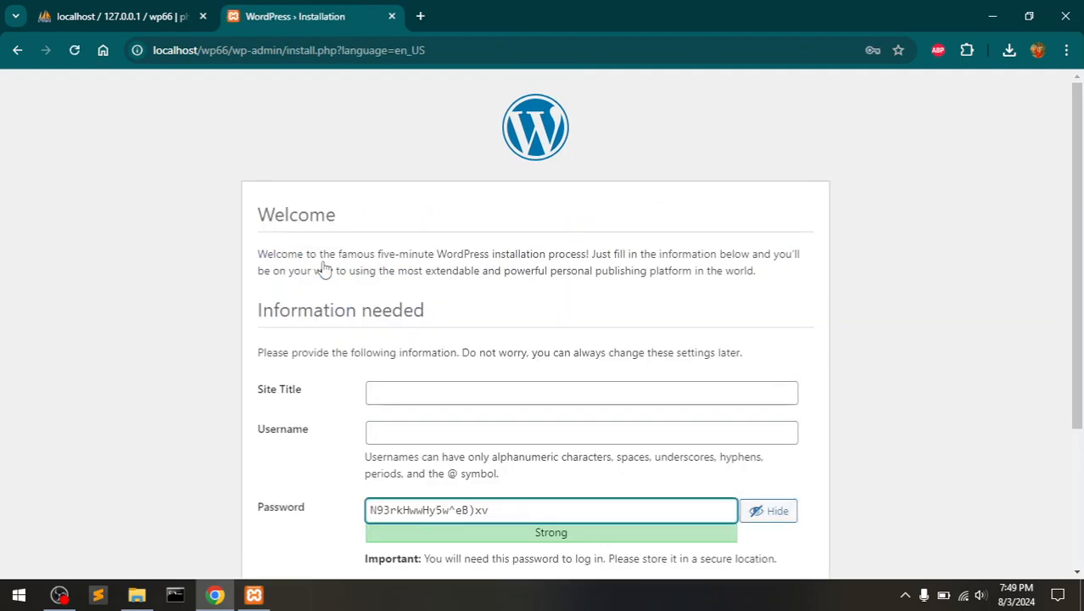
click(402, 393)
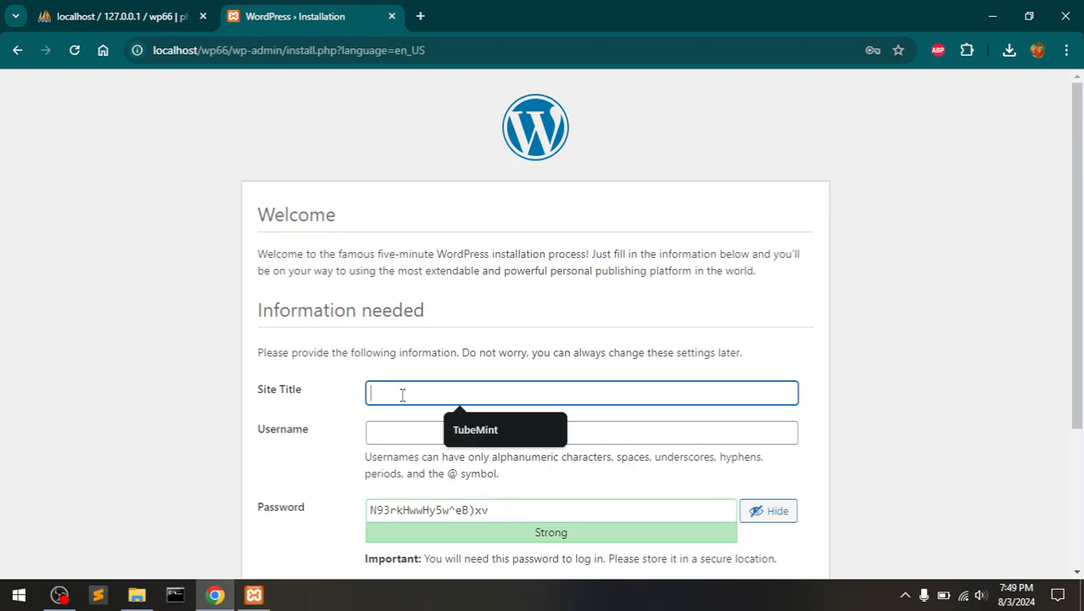
text(TubeMint)
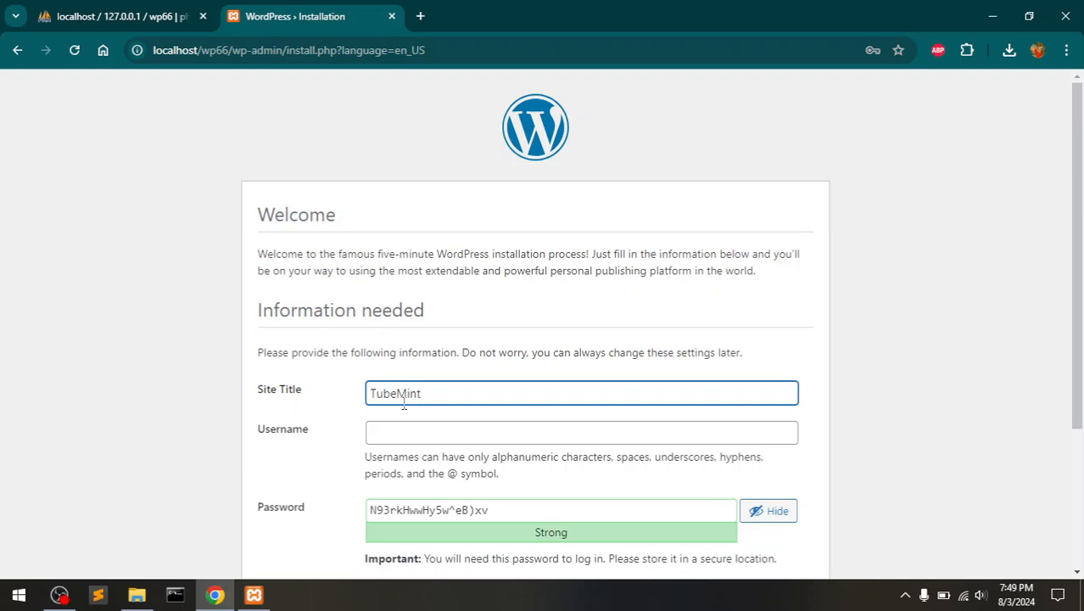
click(406, 435)
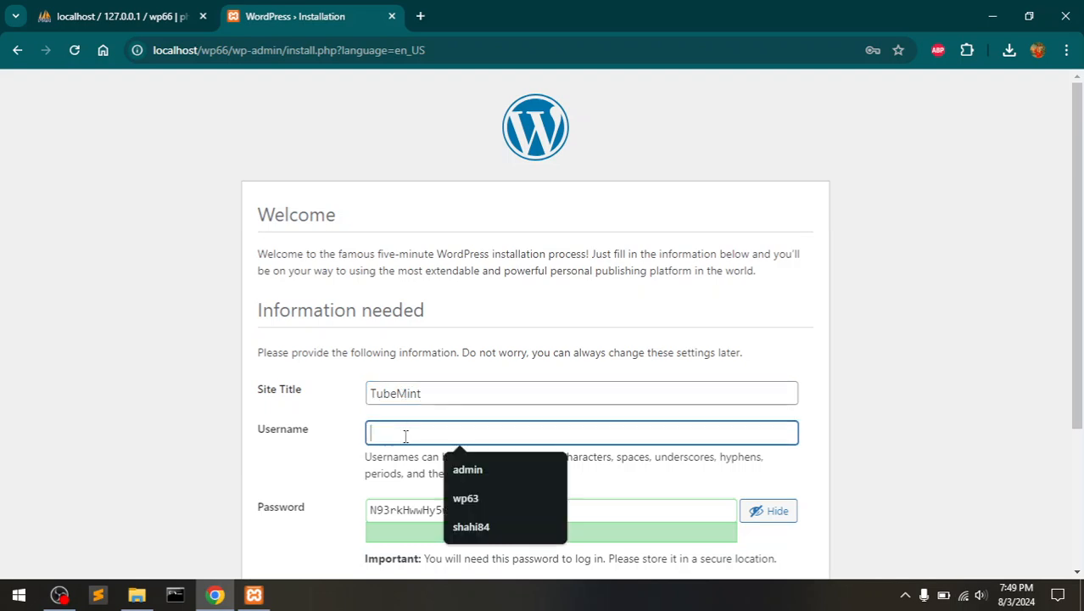
text(tubemint)
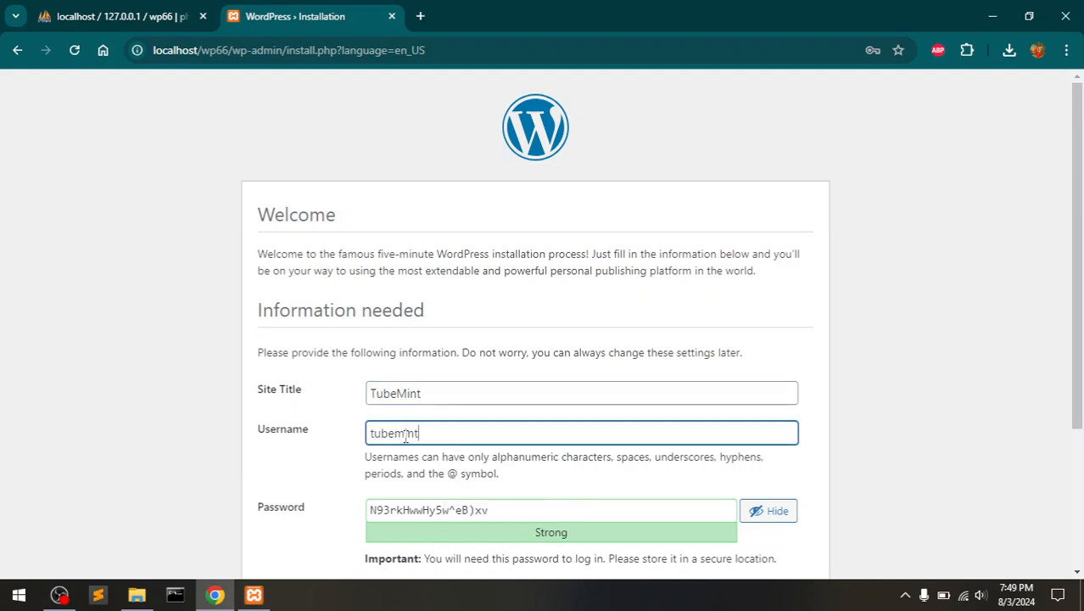
key(Tab)
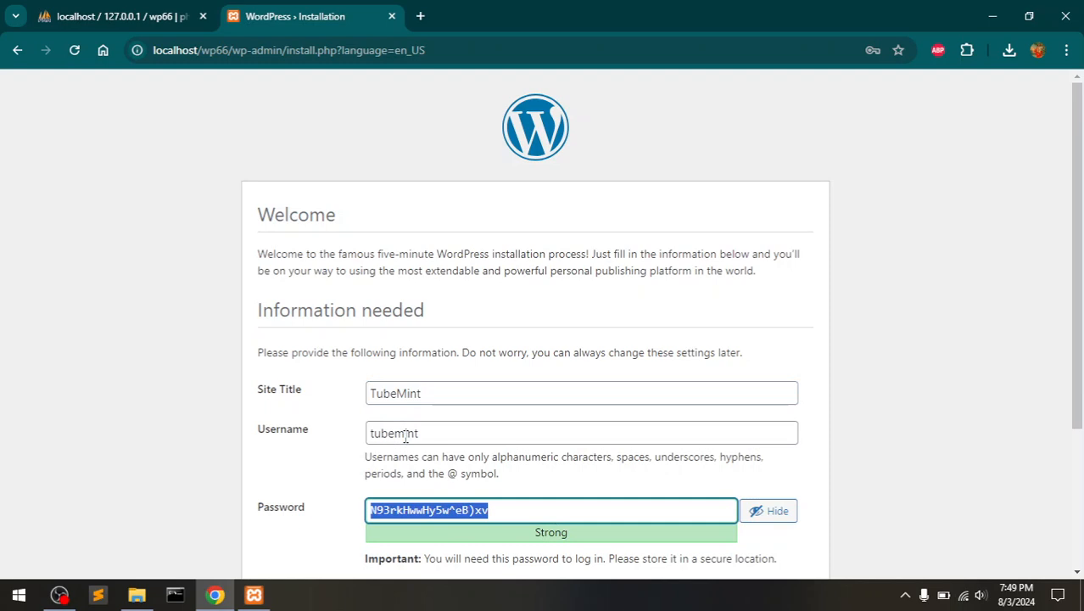
text(tubemint)
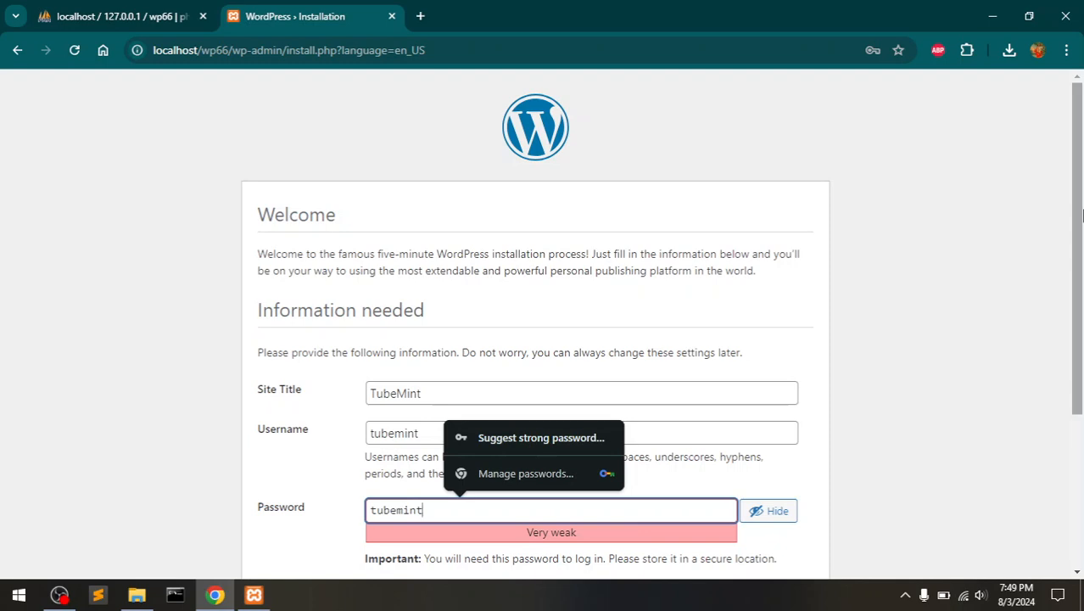
scroll(1082, 217, down, 3)
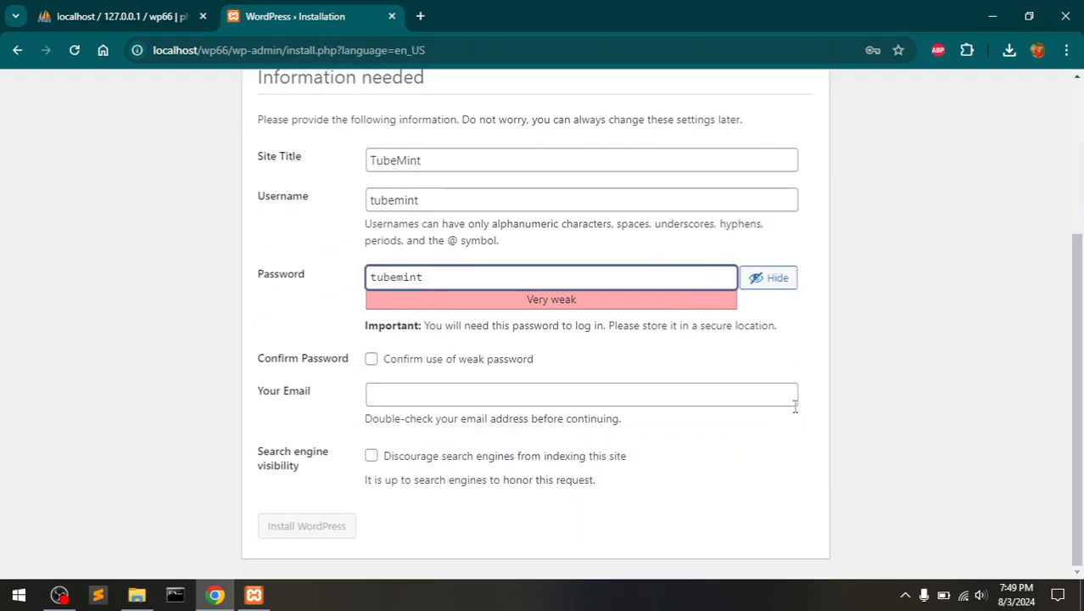
click(371, 359)
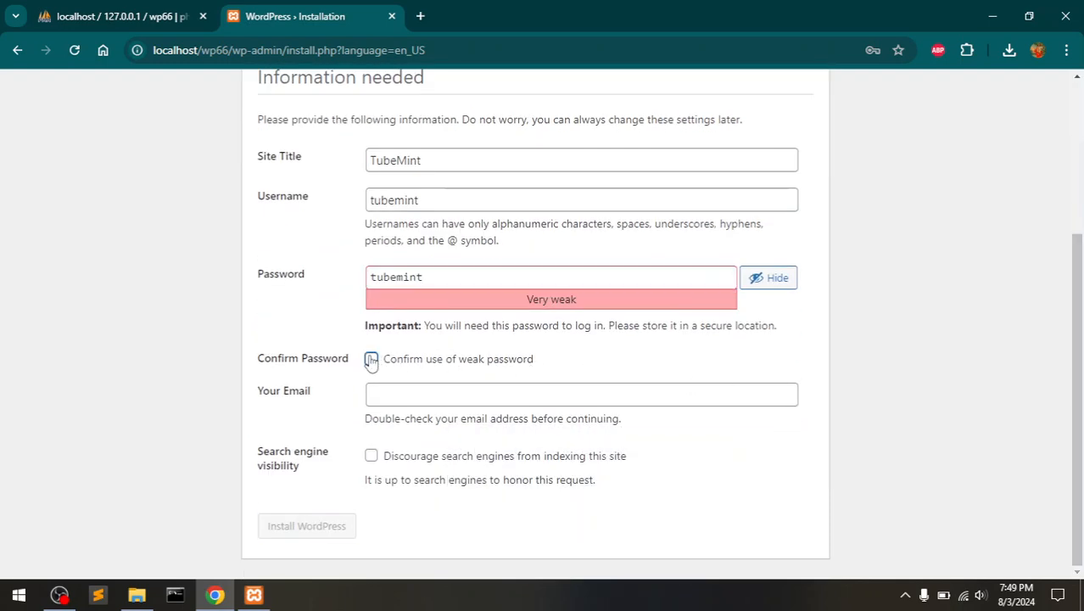
- Fill in the admin e-mail, install WordPress, and decline saving the password in Chrome
click(412, 395)
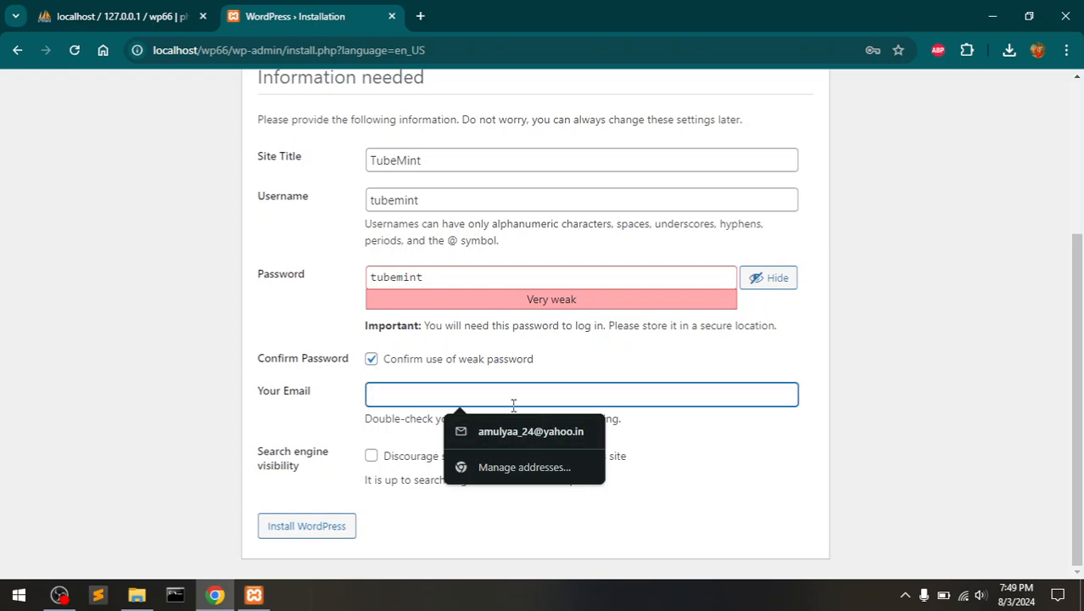
text(suppo)
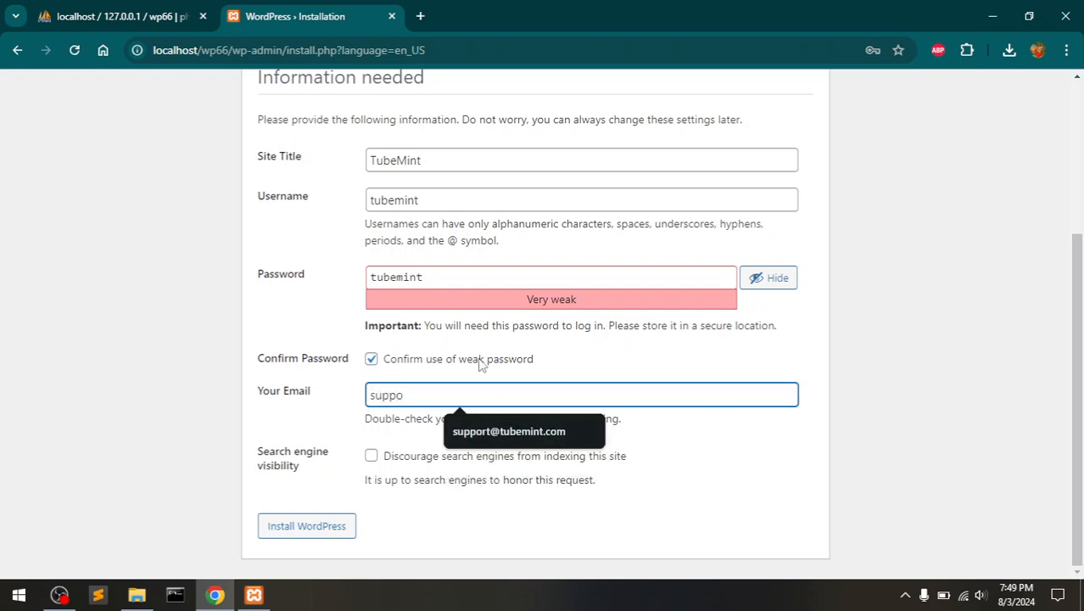
key(Down)
key(Return)
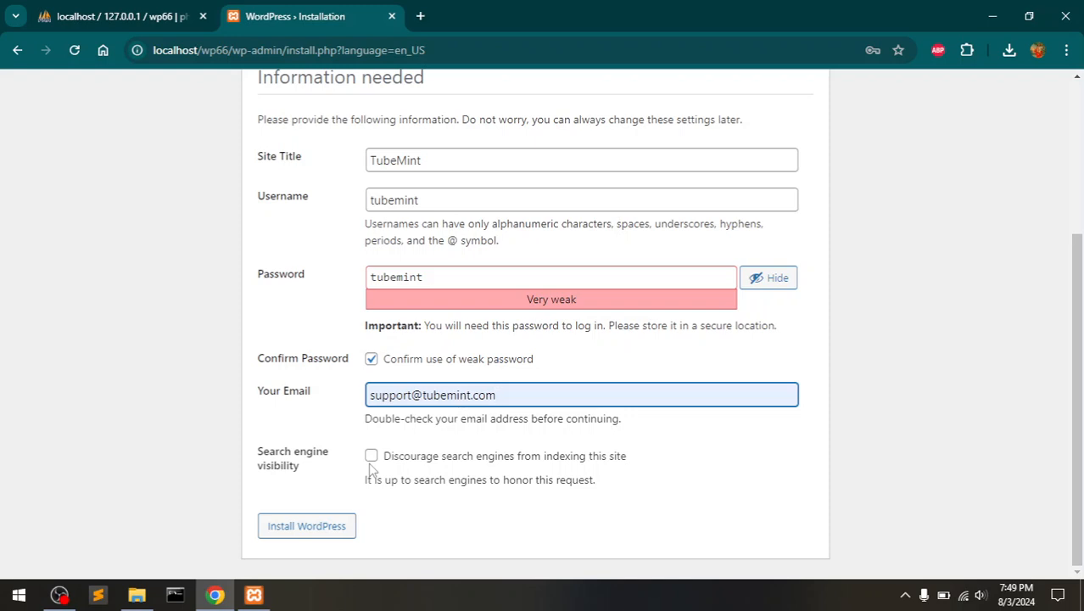
click(320, 537)
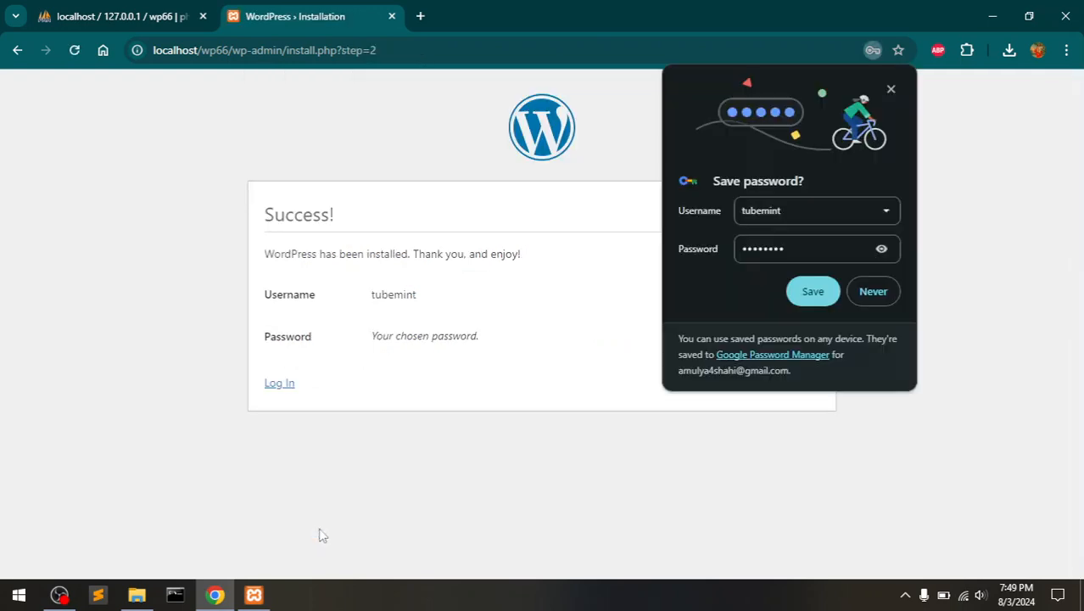
click(864, 291)
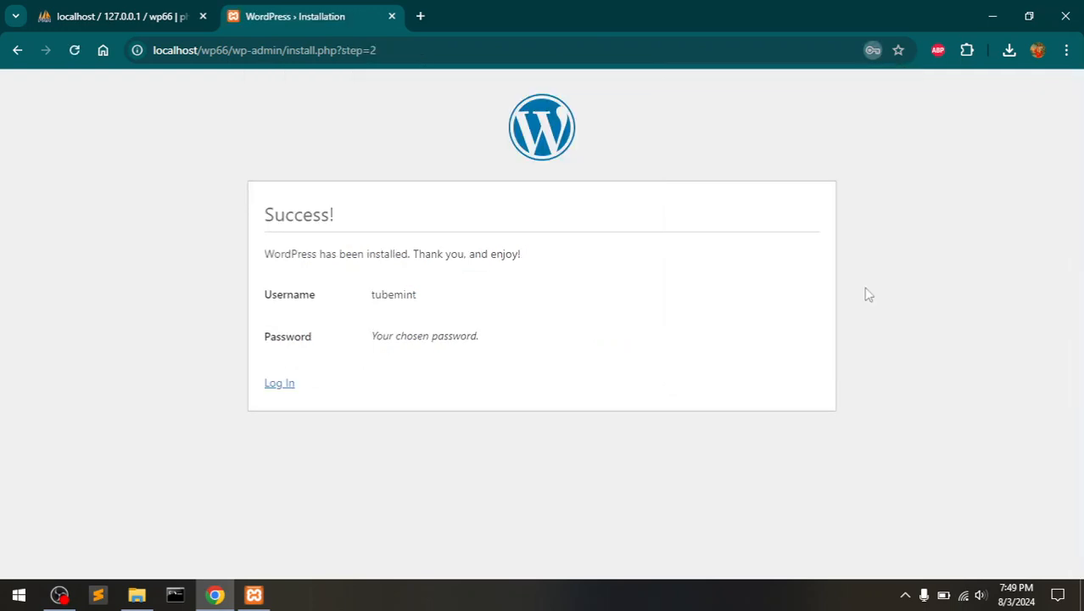
- Log in with the new admin username and password, with Remember Me ticked
click(280, 385)
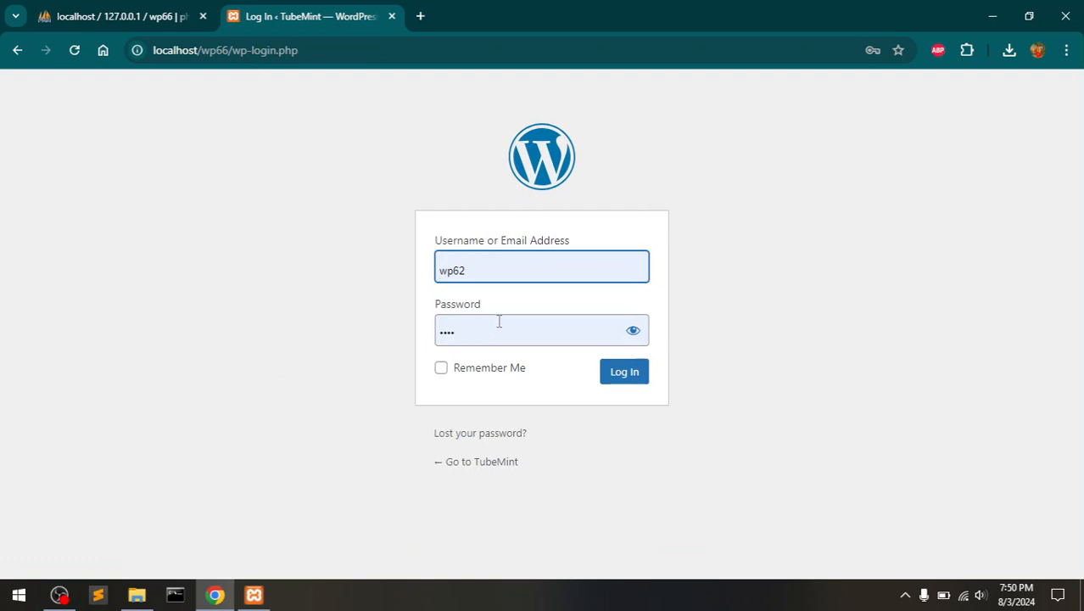
drag(501, 270, 433, 272)
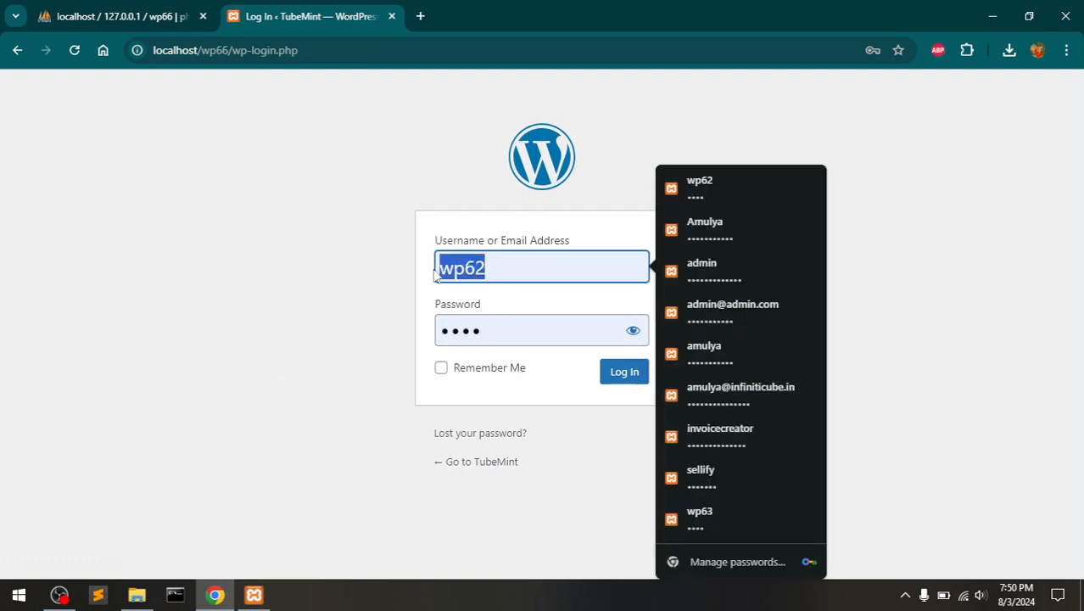
text(tubemint)
key(Tab)
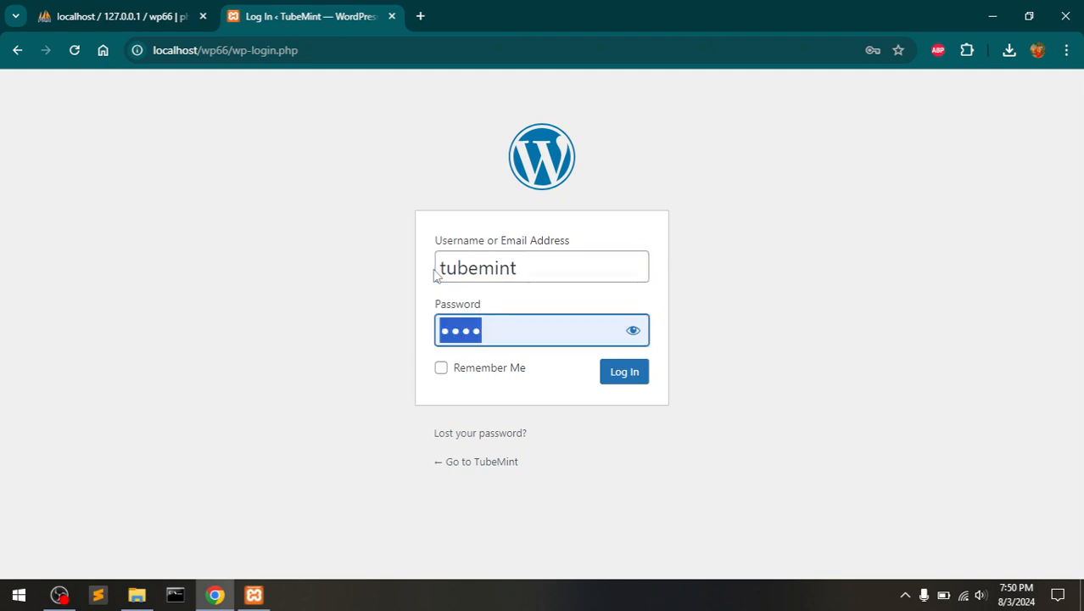
text(12345678)
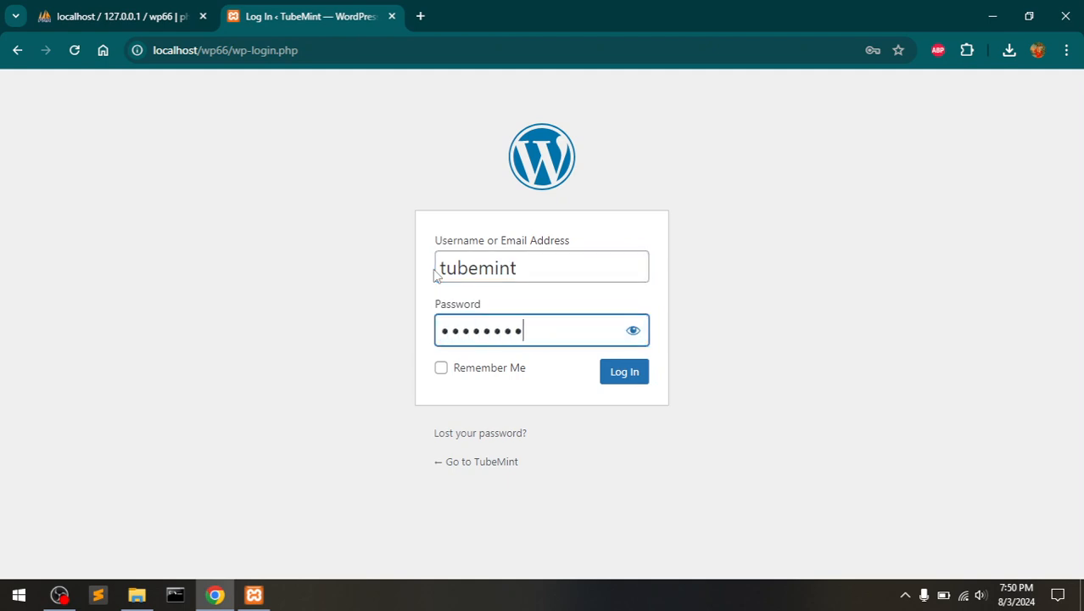
click(636, 332)
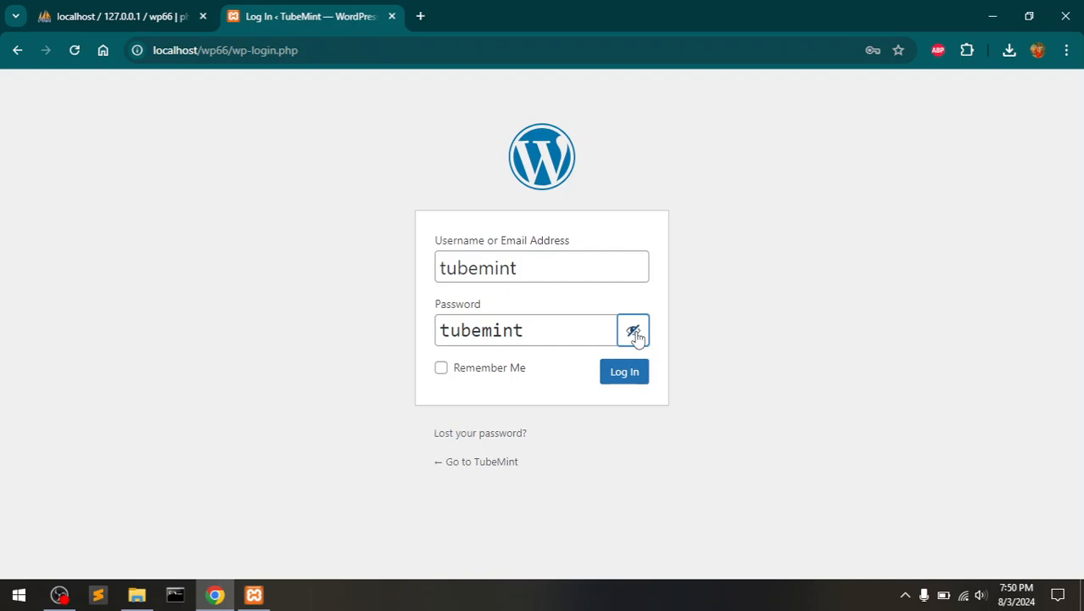
click(462, 371)
click(612, 378)
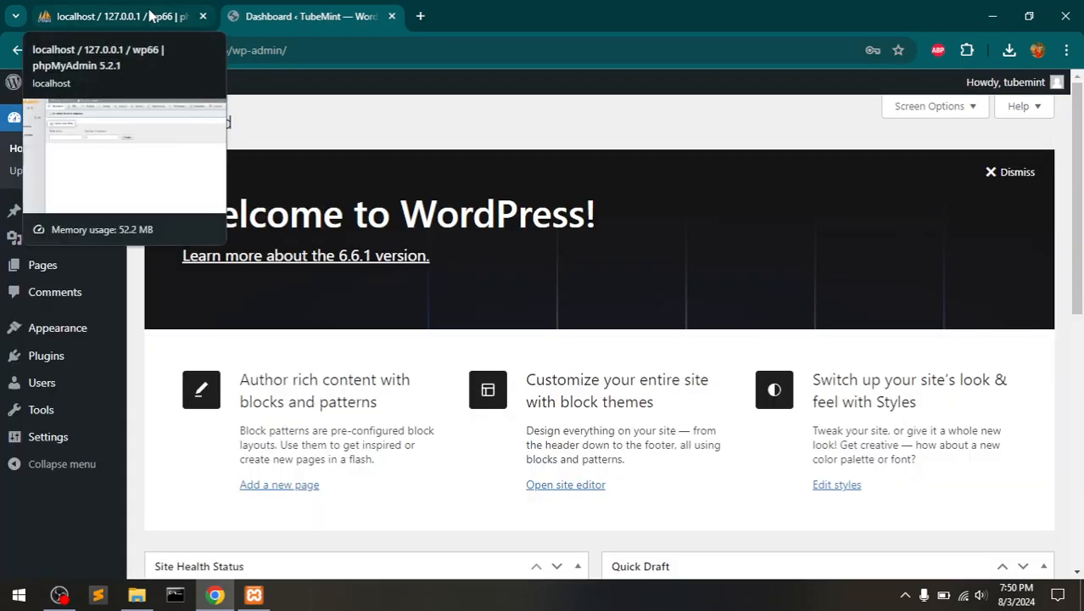
click(149, 16)
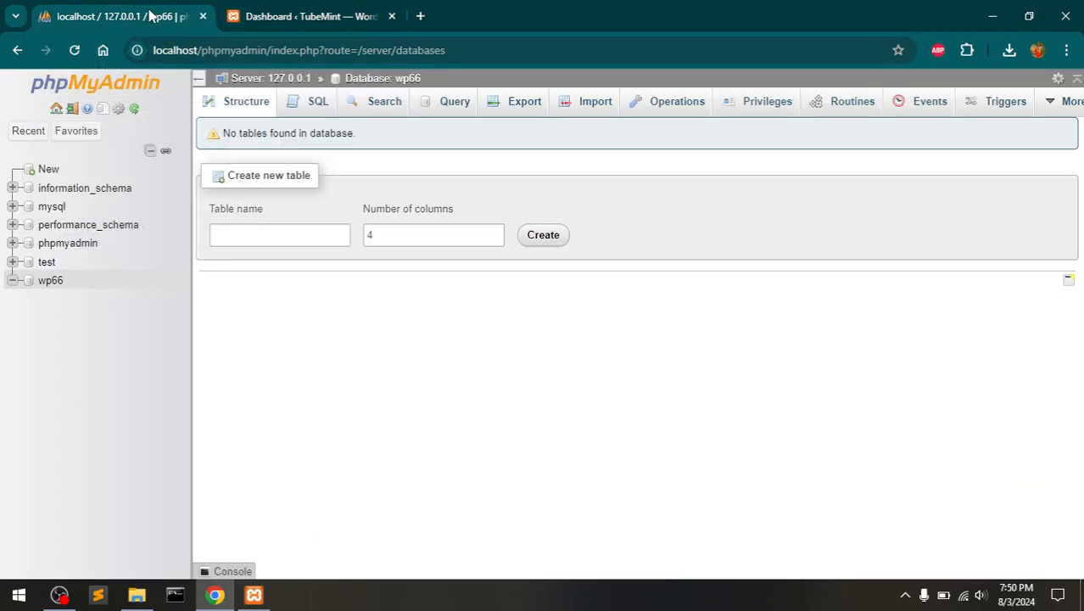
click(47, 285)
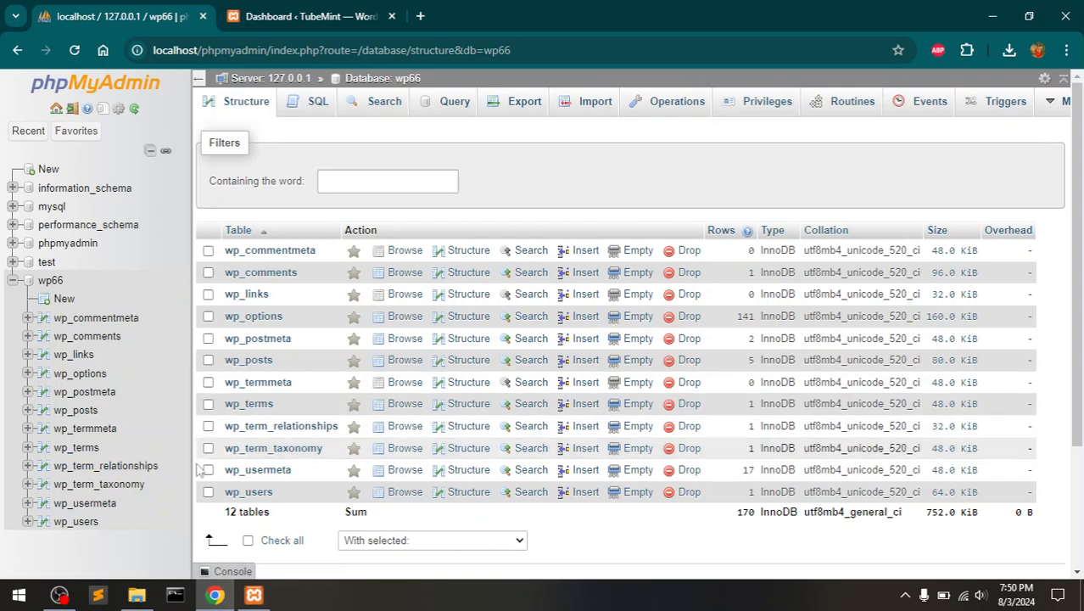
drag(269, 513, 224, 519)
click(224, 518)
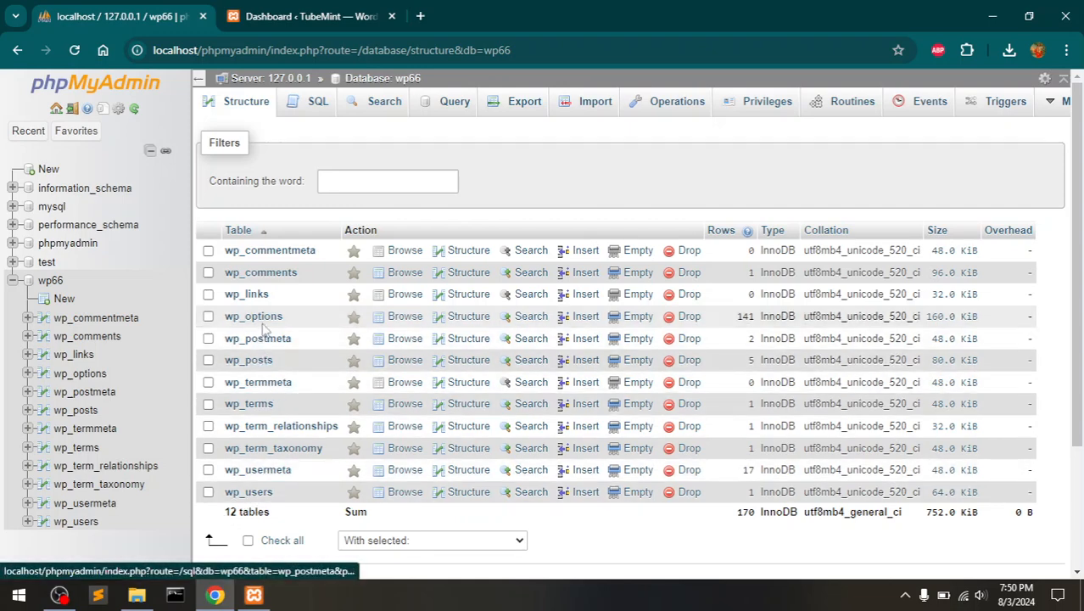
click(249, 492)
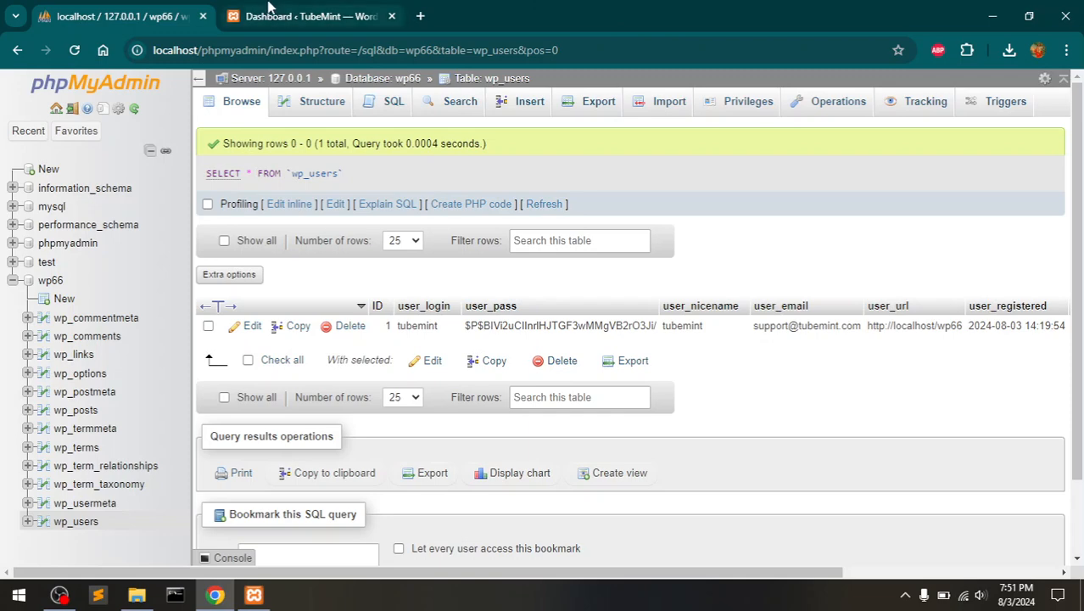
click(302, 8)
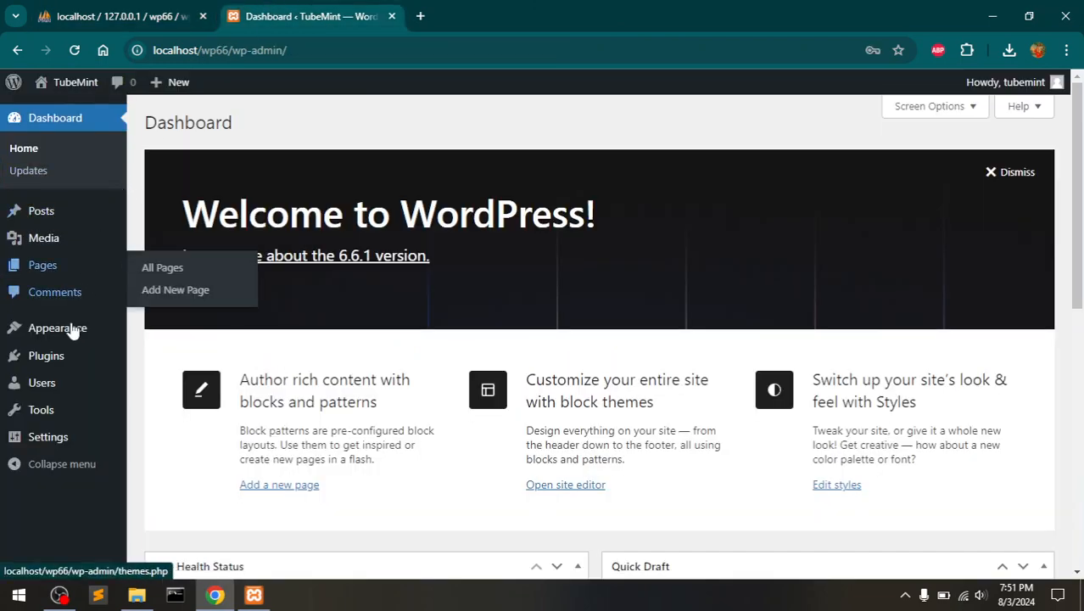
- Delete Hello Dolly from Installed Plugins, confirming with OK, then go to the Themes page
click(51, 357)
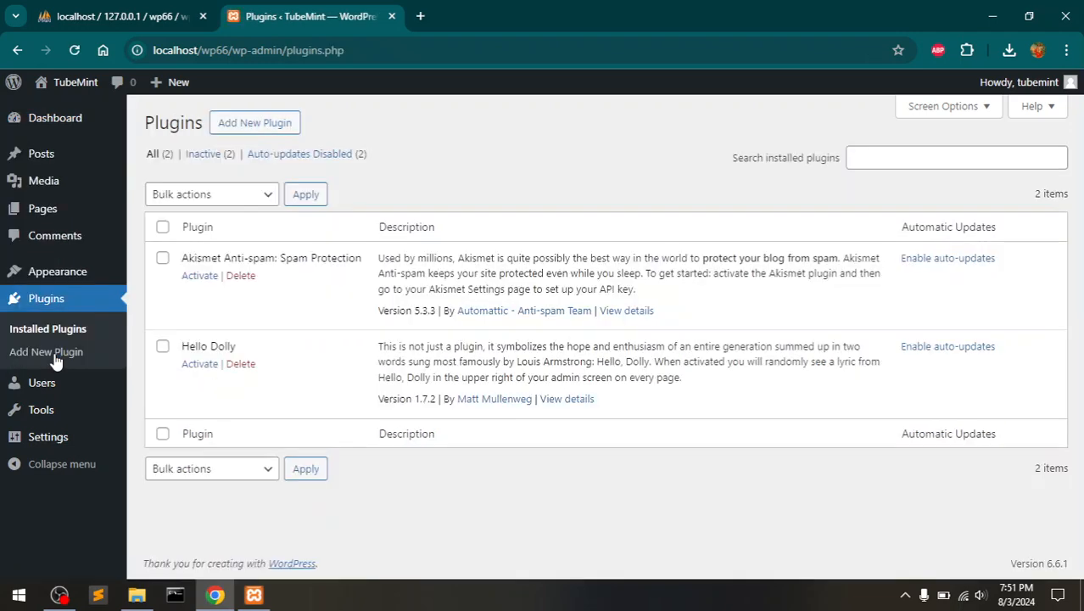
click(162, 346)
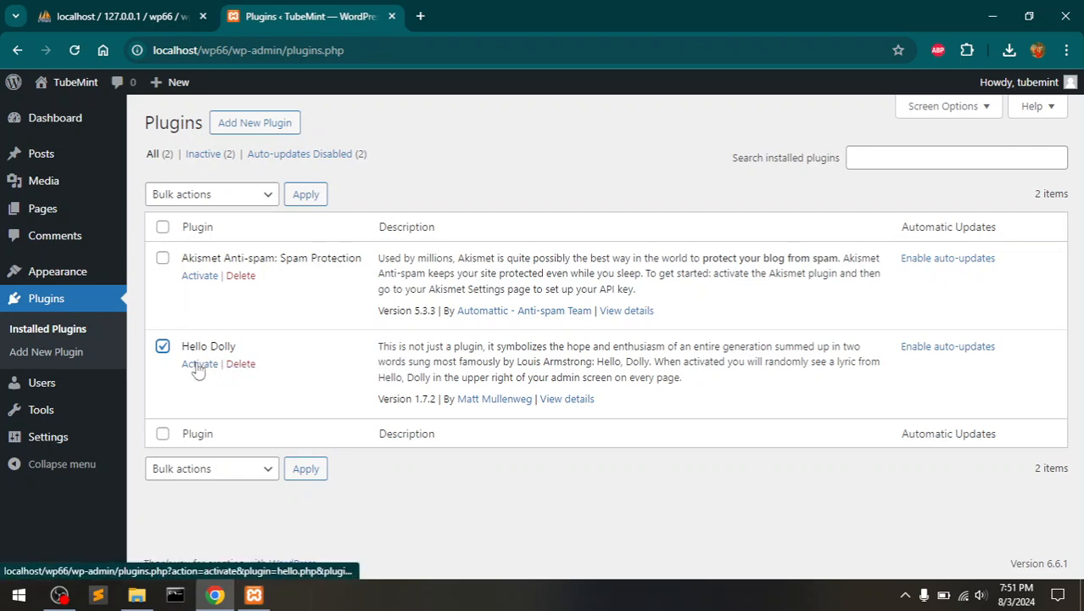
click(241, 365)
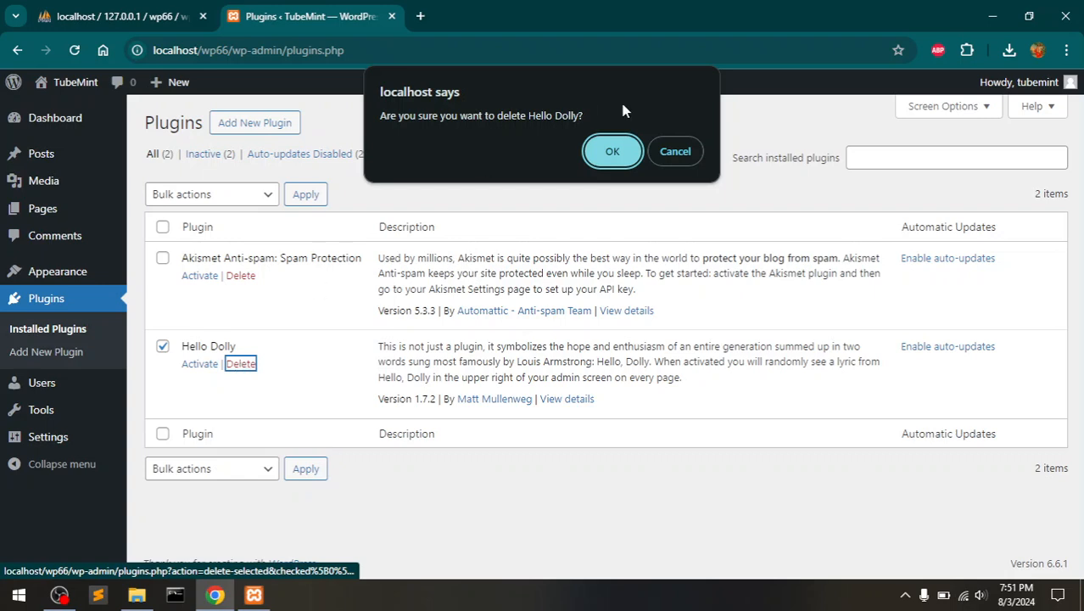
click(607, 146)
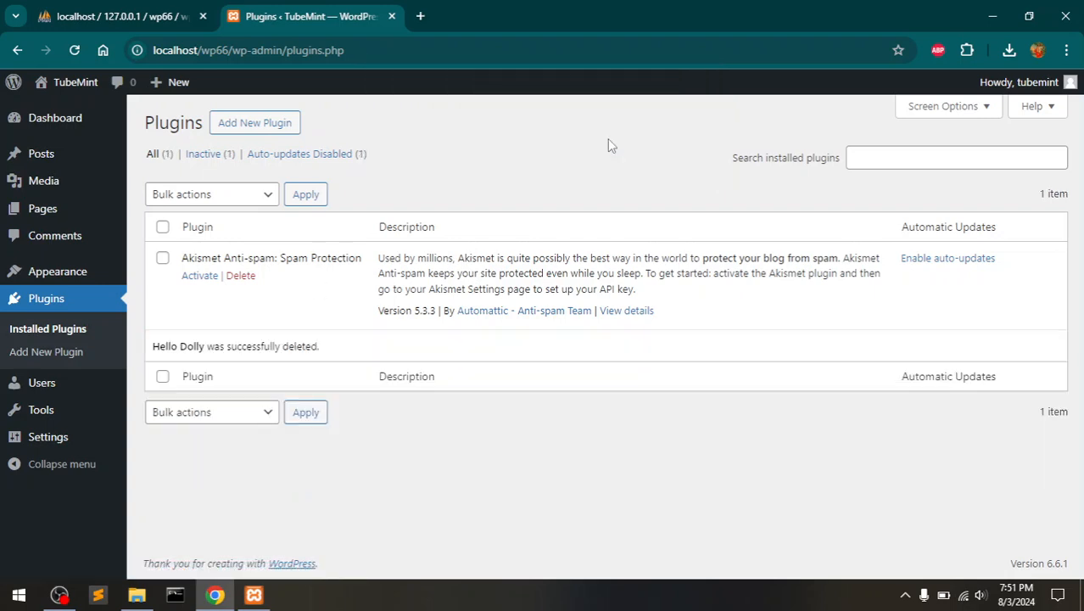
click(48, 279)
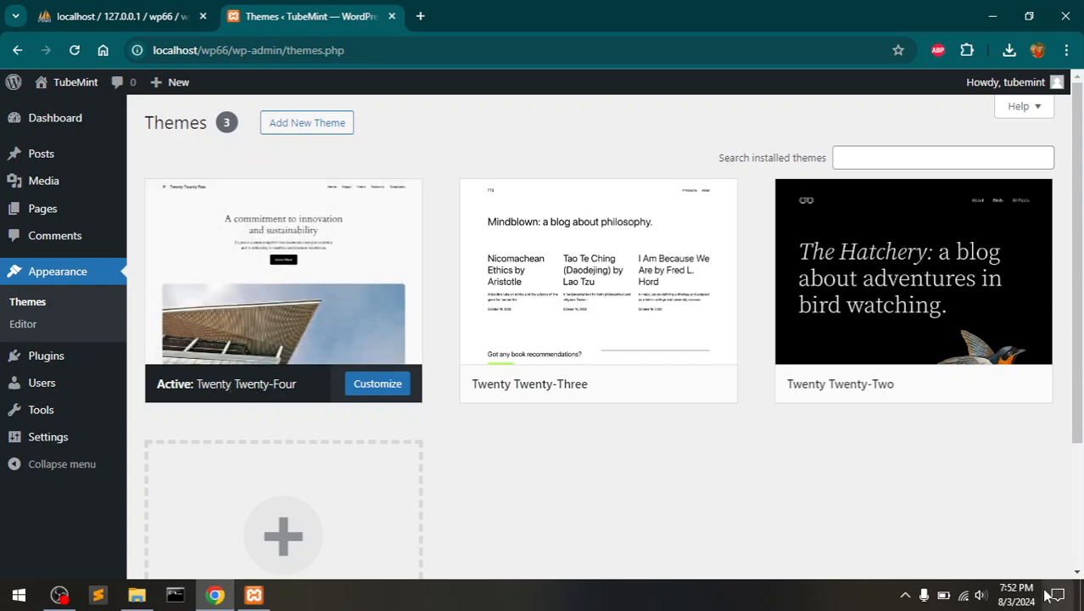
- Browse the theme directory's Block Themes and Latest listings, then return to the installed themes
click(1017, 597)
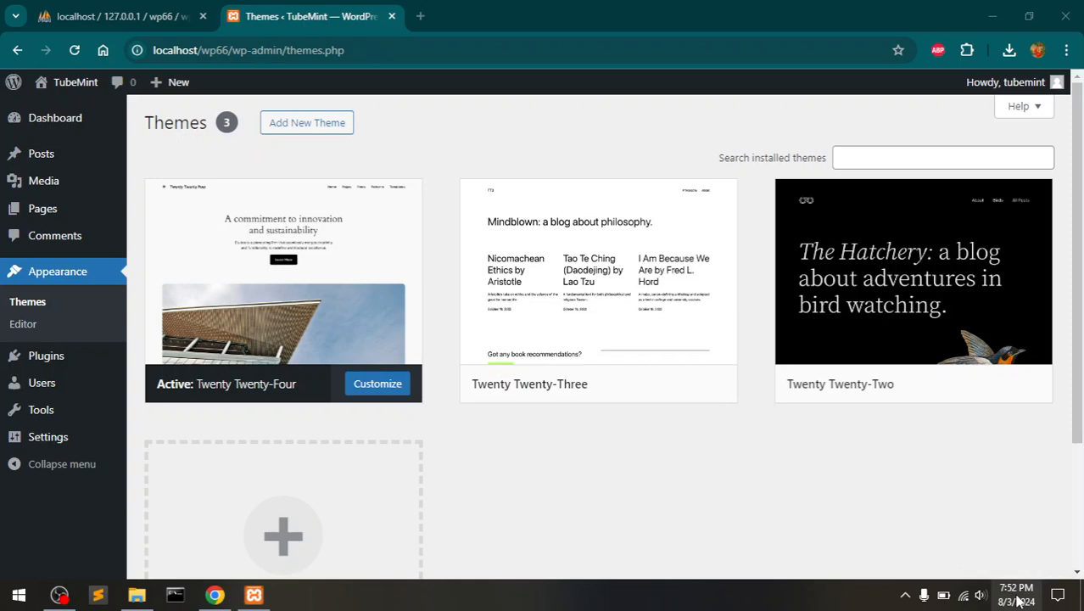
click(573, 451)
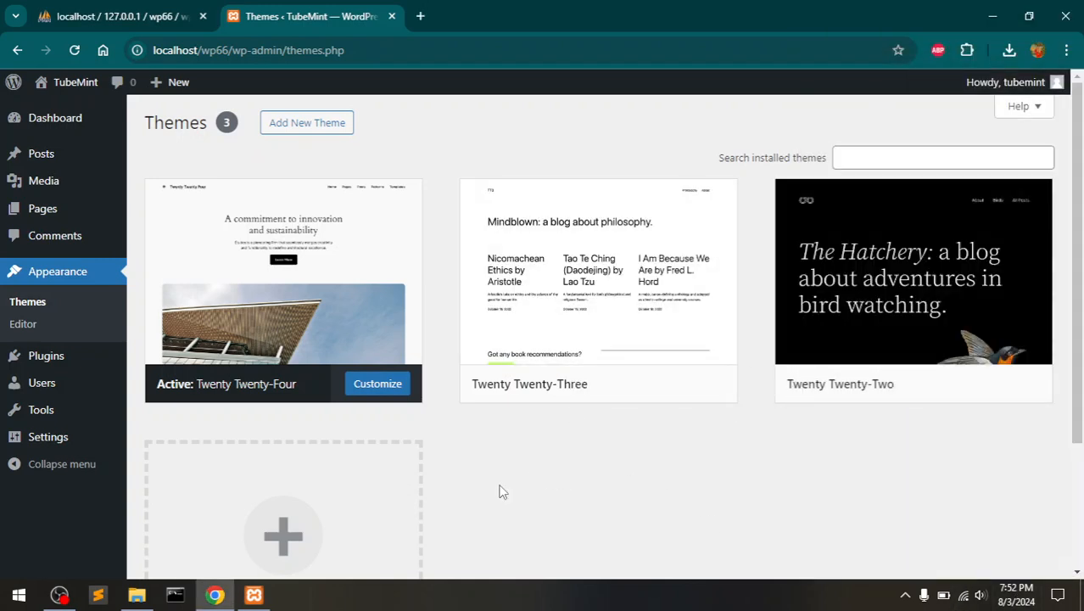
click(290, 532)
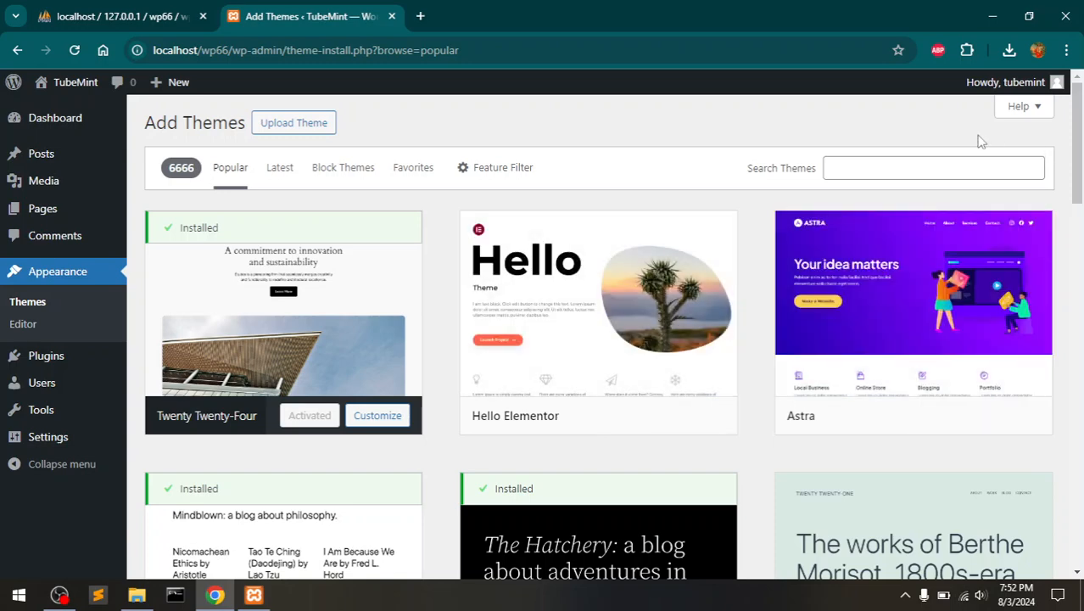
click(923, 168)
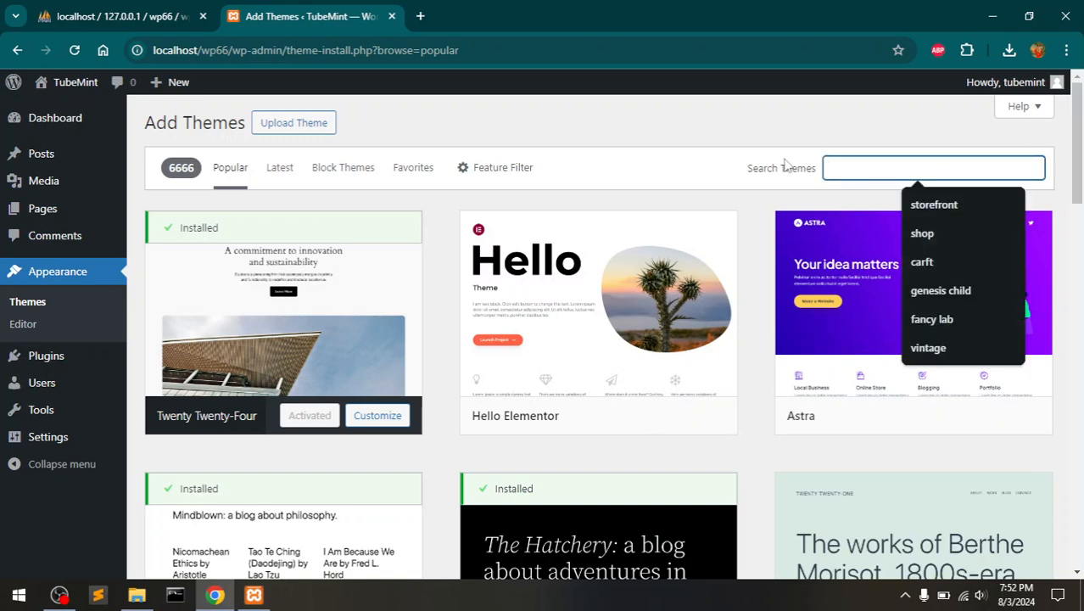
click(340, 170)
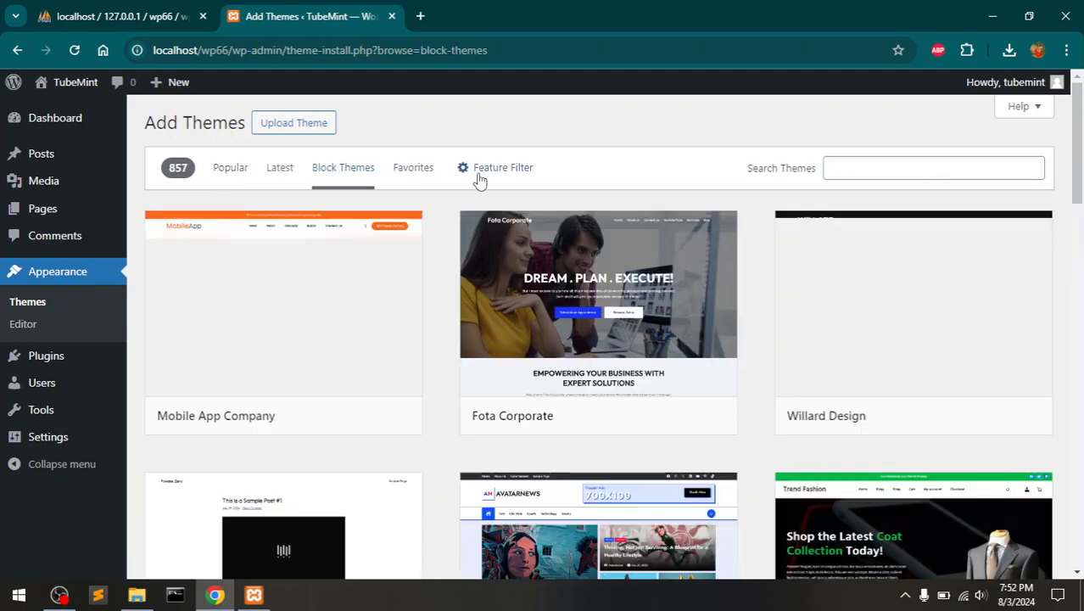
click(280, 180)
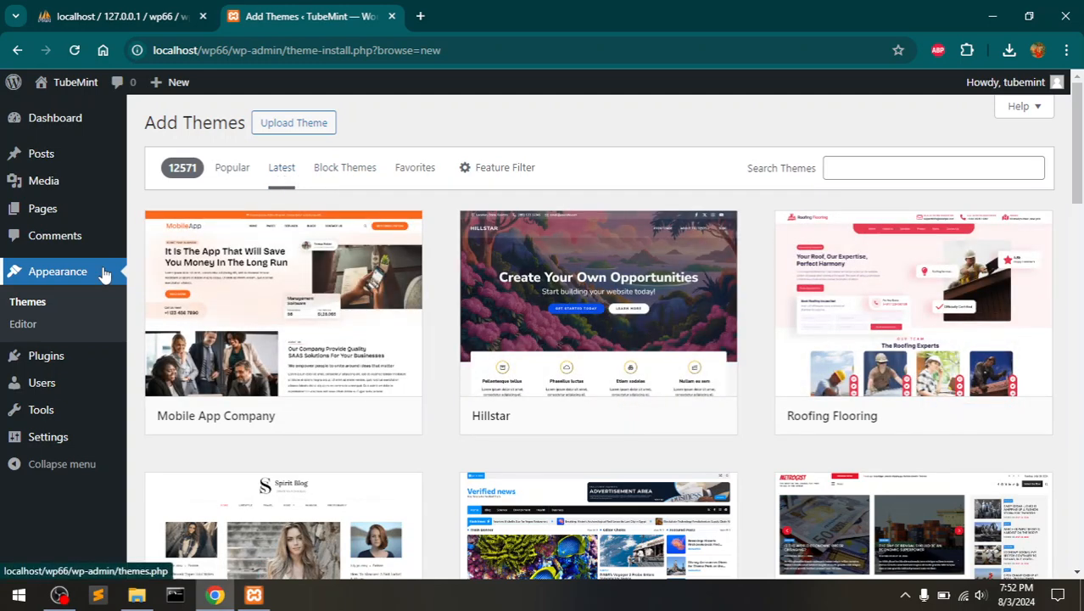
click(42, 277)
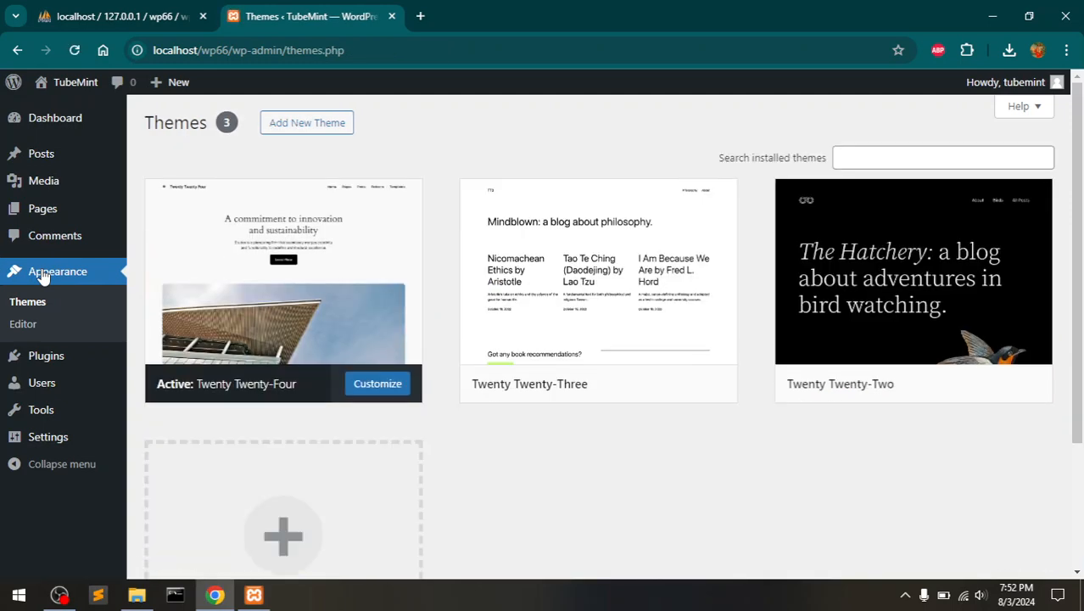
mouse_move(83, 93)
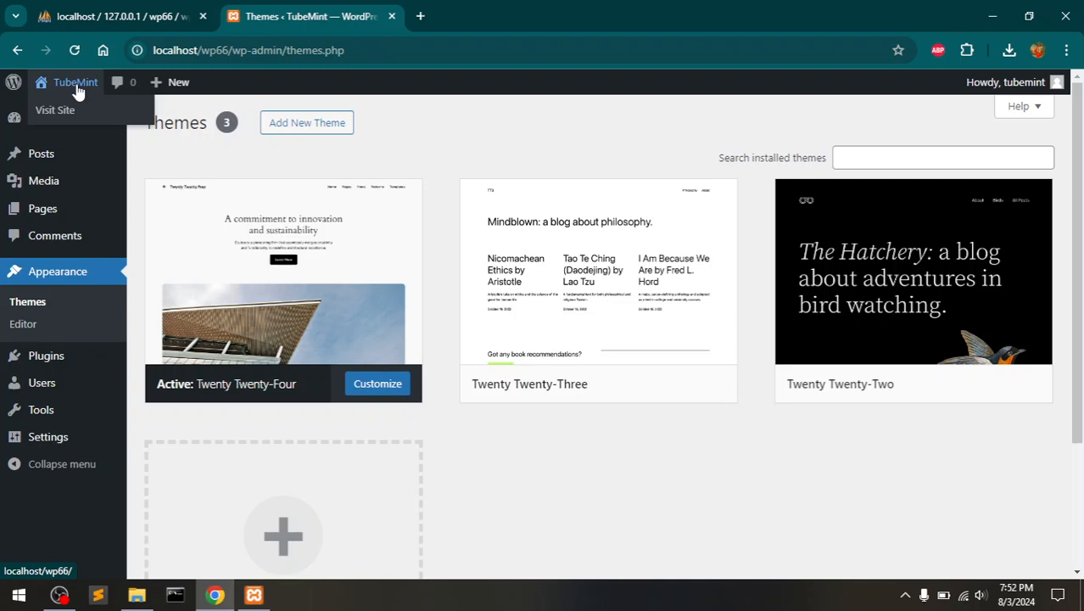
- Open the live TubeMint homepage in a new tab, scroll through it, then return to Themes
middle_click(77, 89)
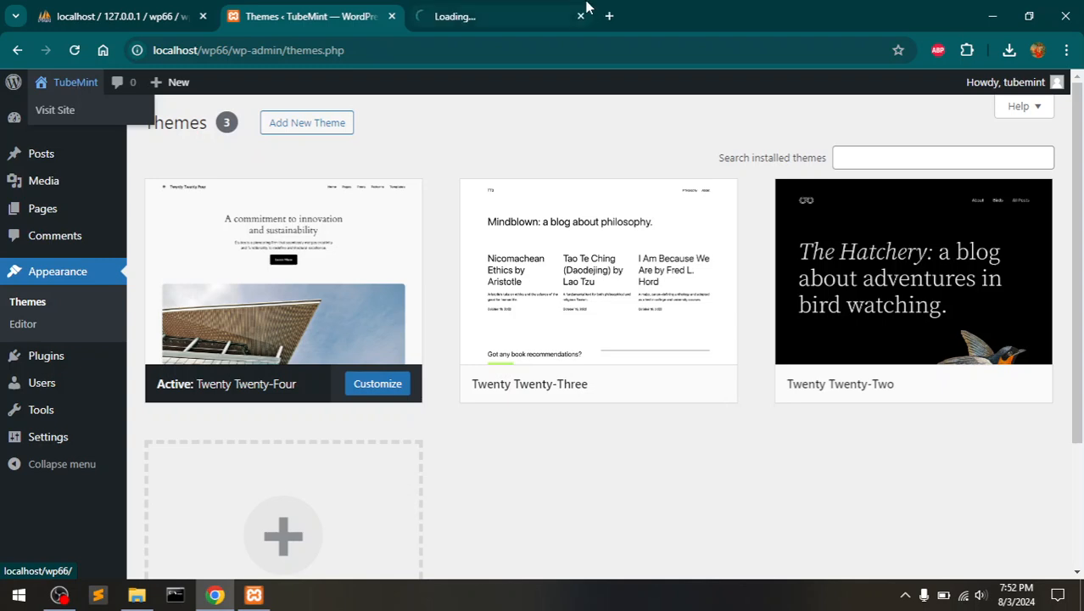
click(540, 8)
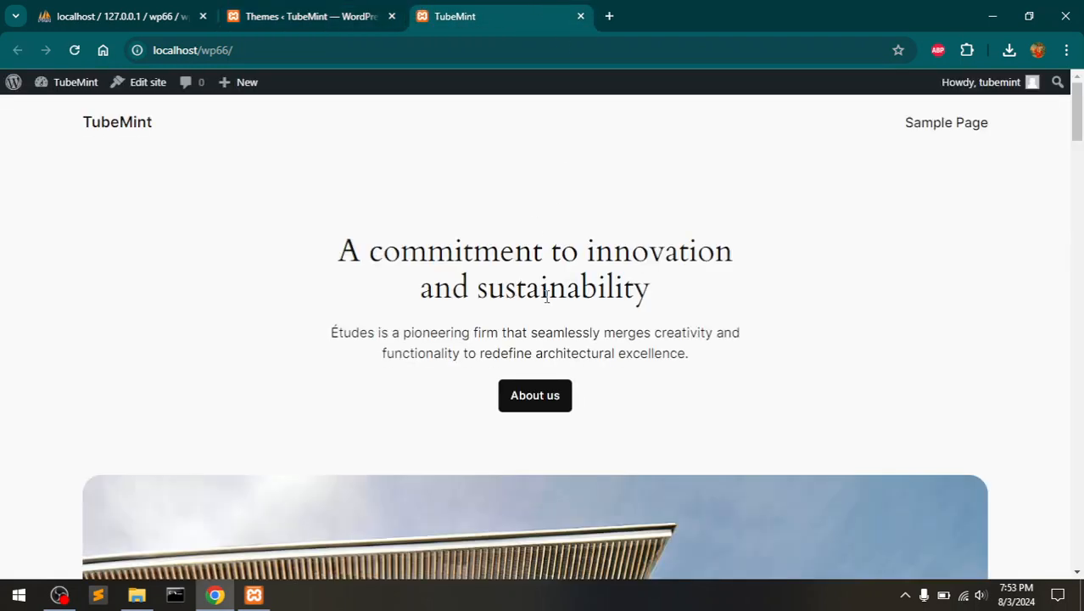
scroll(644, 337, down, 15)
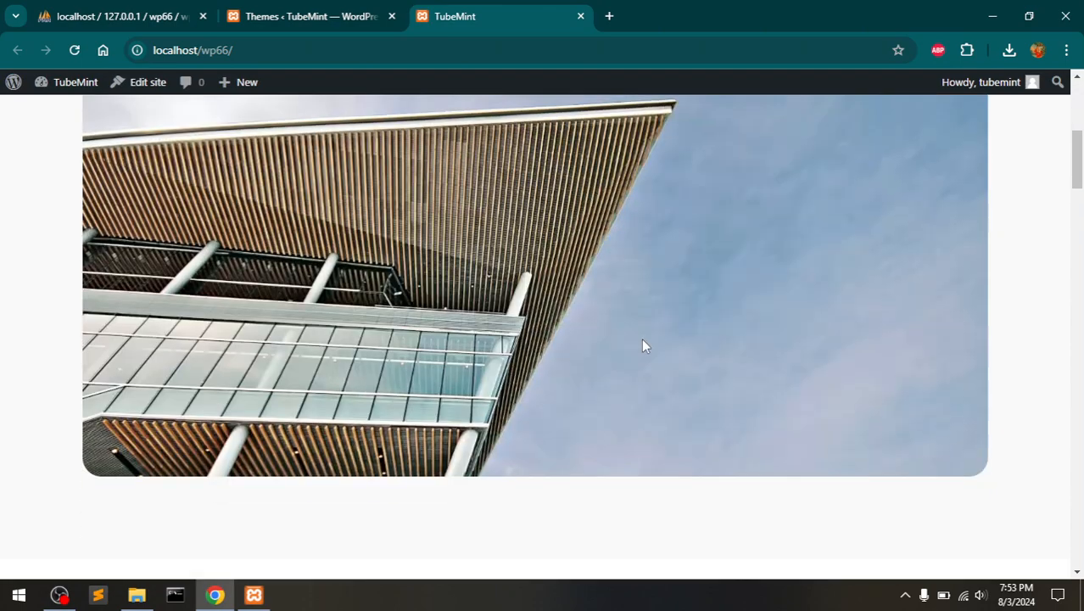
scroll(643, 344, down, 20)
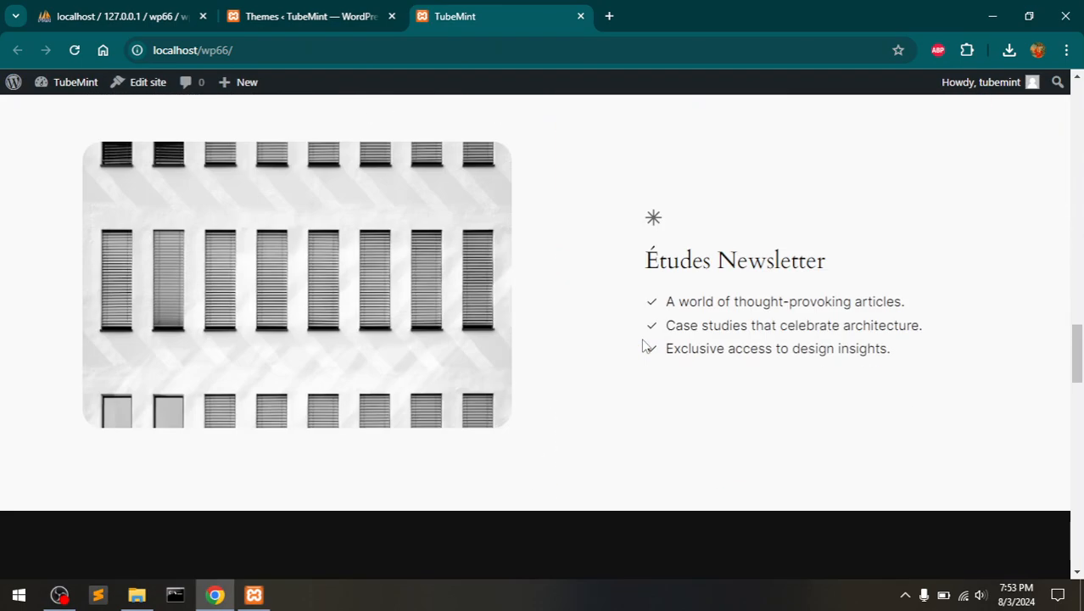
scroll(644, 345, down, 5)
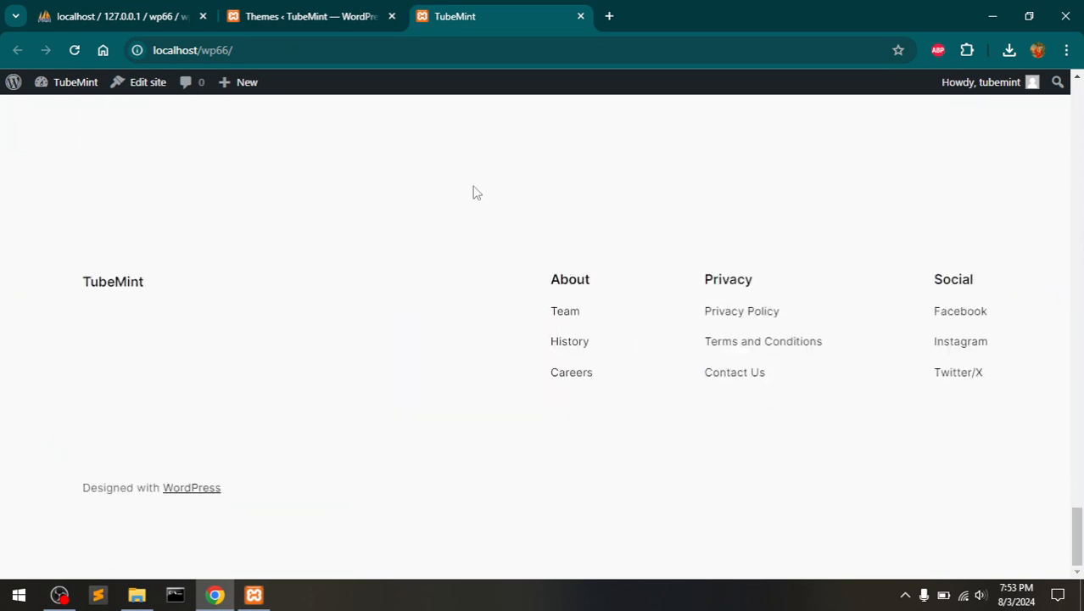
click(320, 6)
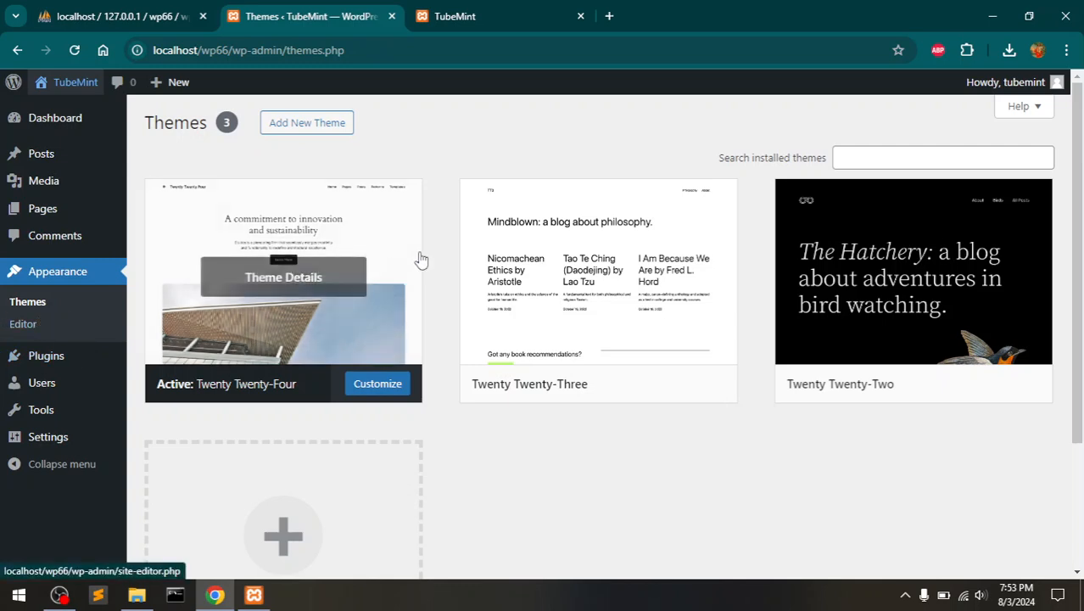
- Install the Astra theme from the Add New Theme catalogue
click(284, 522)
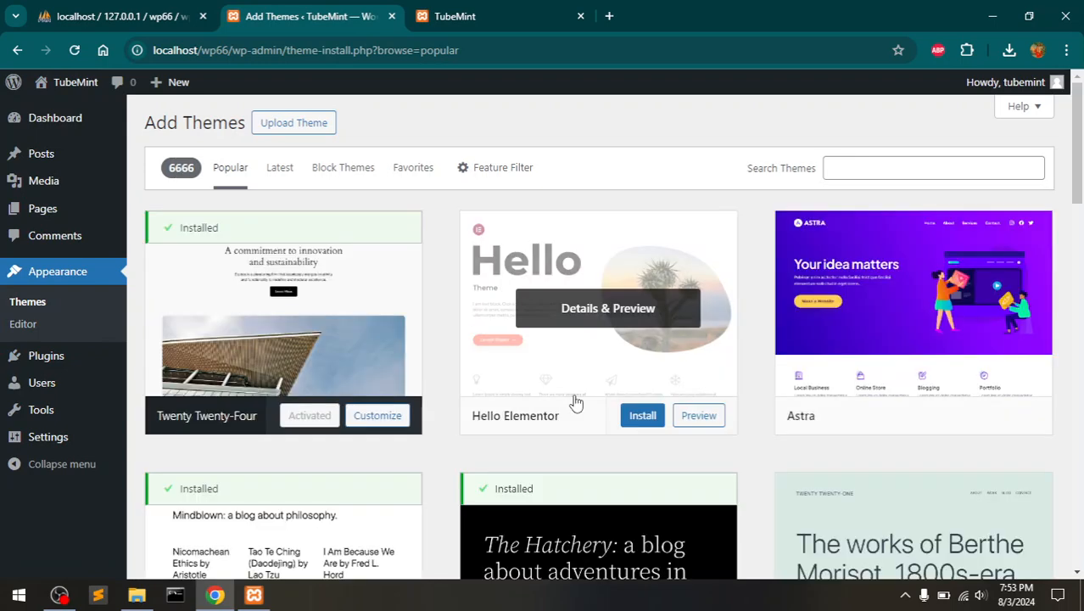
mouse_move(864, 322)
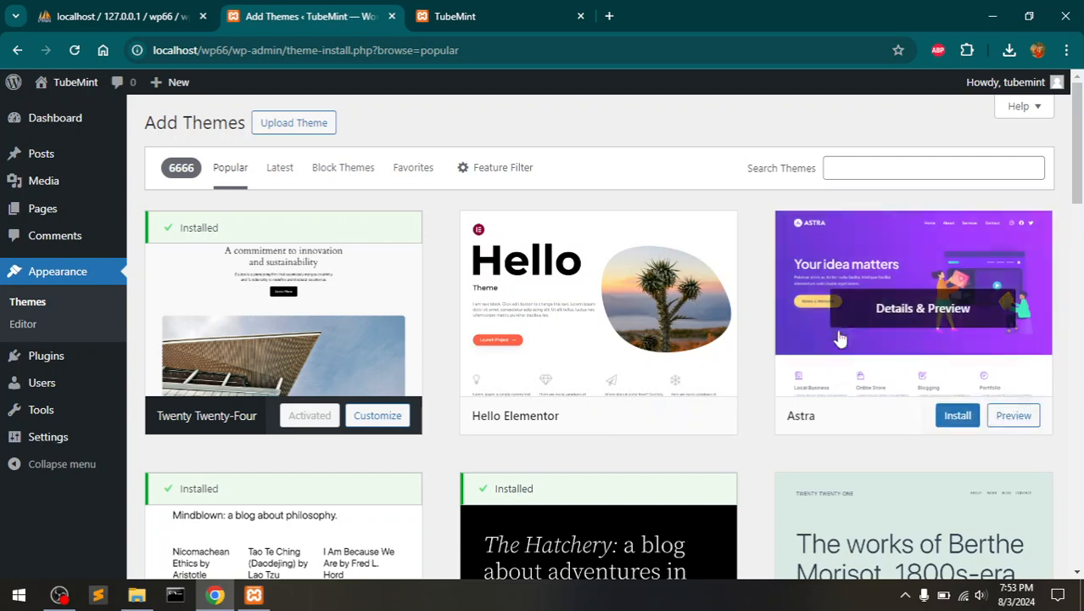
click(955, 416)
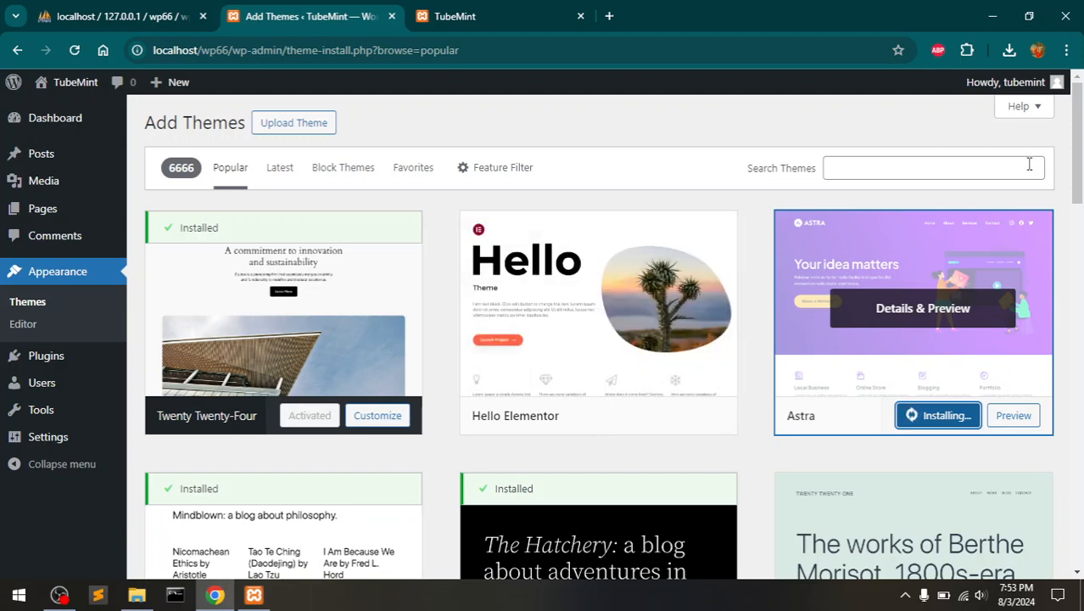
- Scroll through the theme grid and activate Astra
drag(1077, 166, 1080, 318)
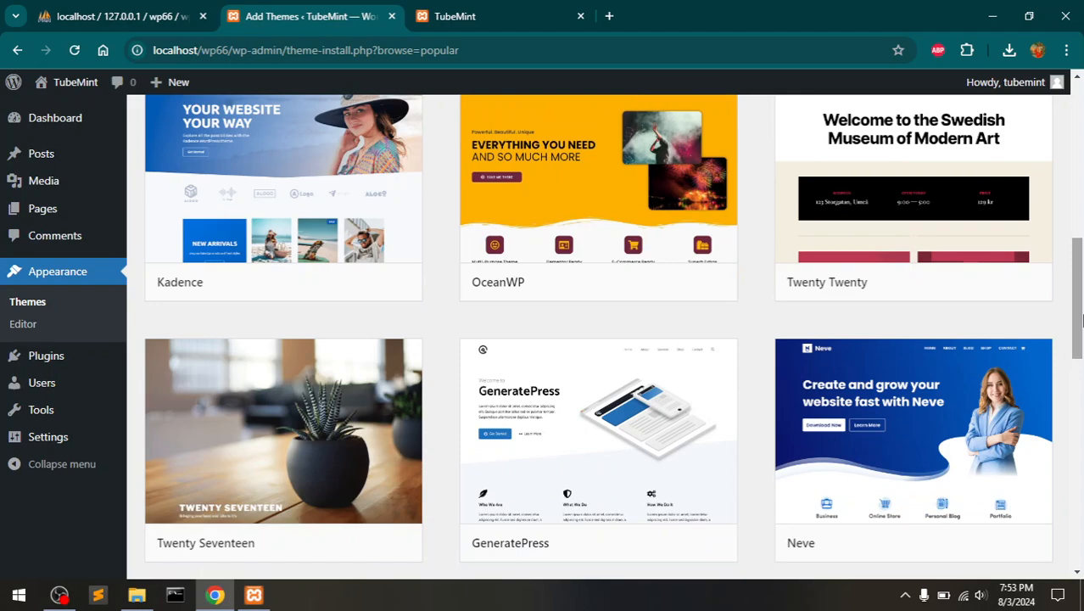
drag(1081, 271, 1079, 482)
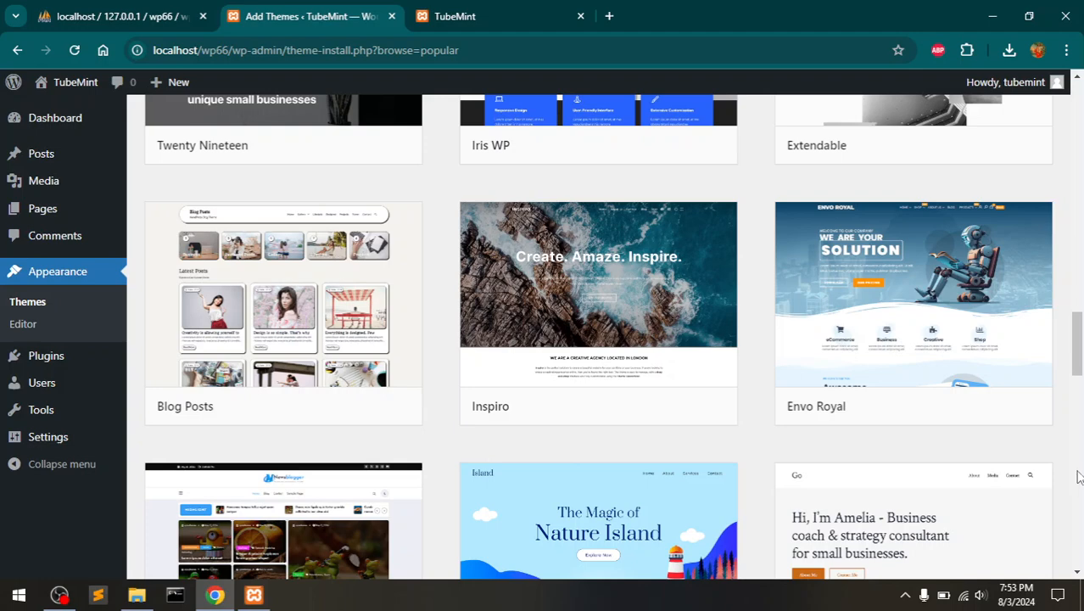
drag(1081, 386, 1080, 460)
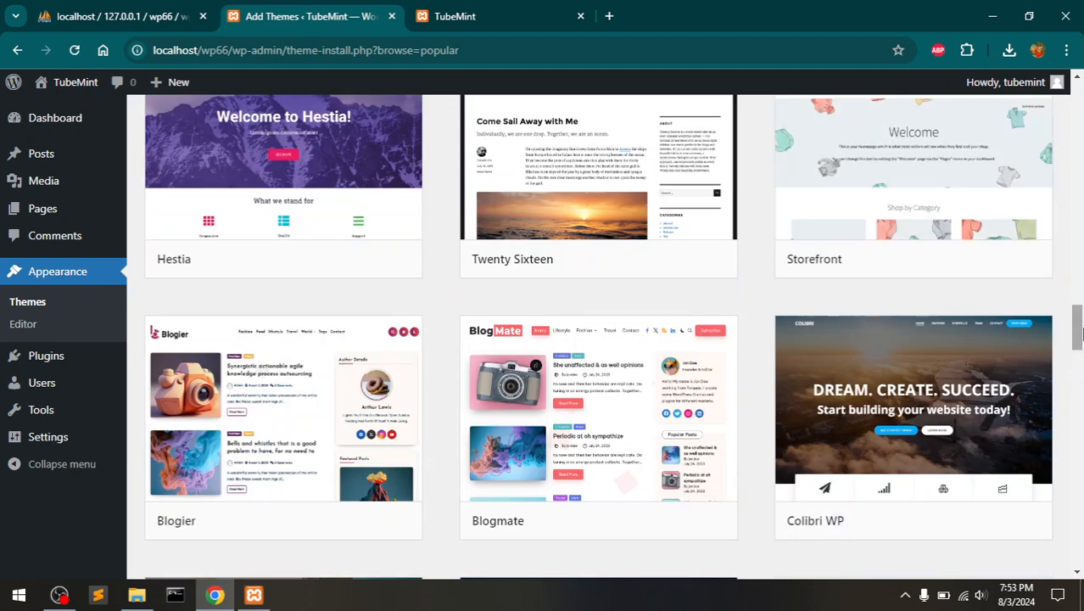
drag(1079, 340, 1079, 101)
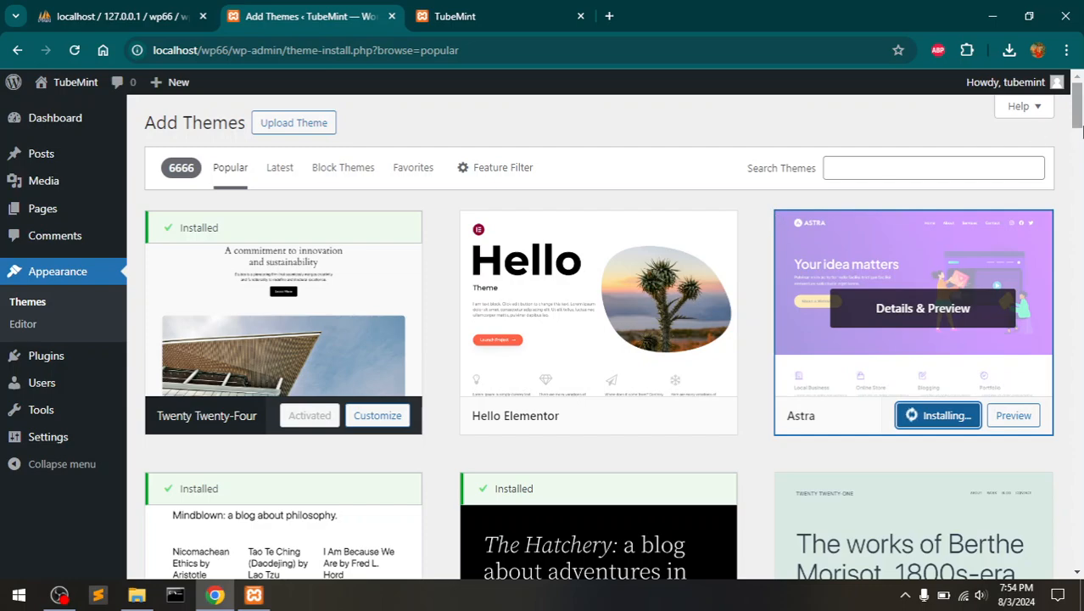
drag(1078, 105, 1078, 412)
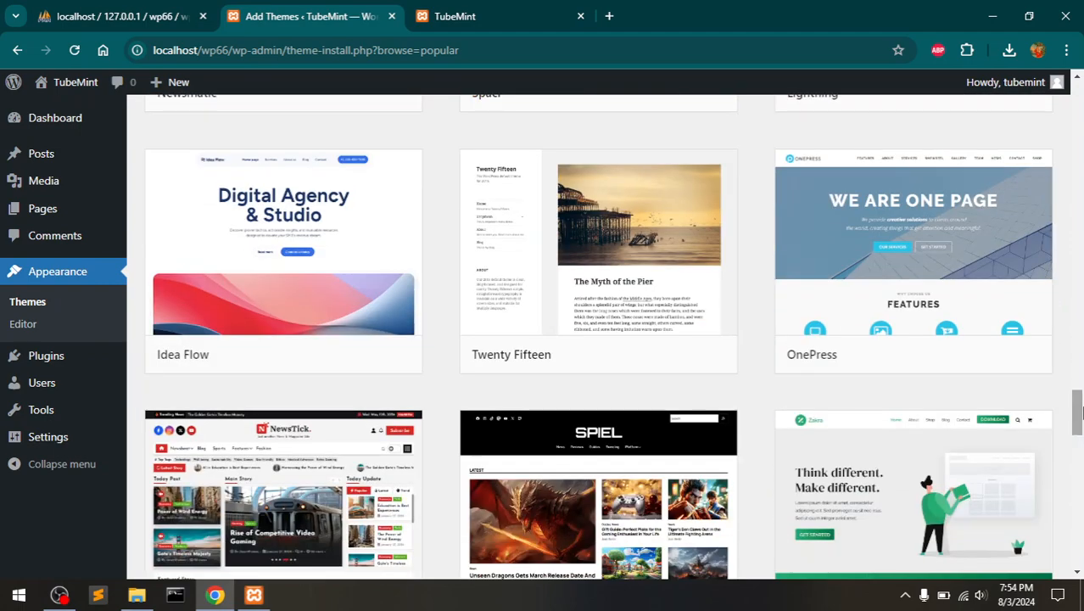
drag(1081, 423, 1081, 524)
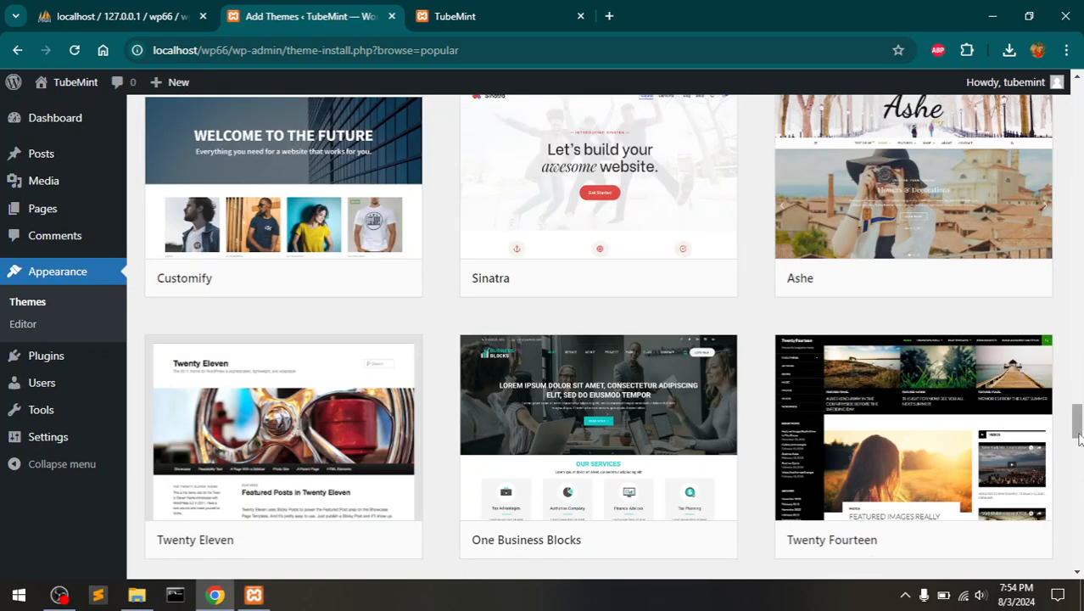
drag(1079, 437, 1079, 451)
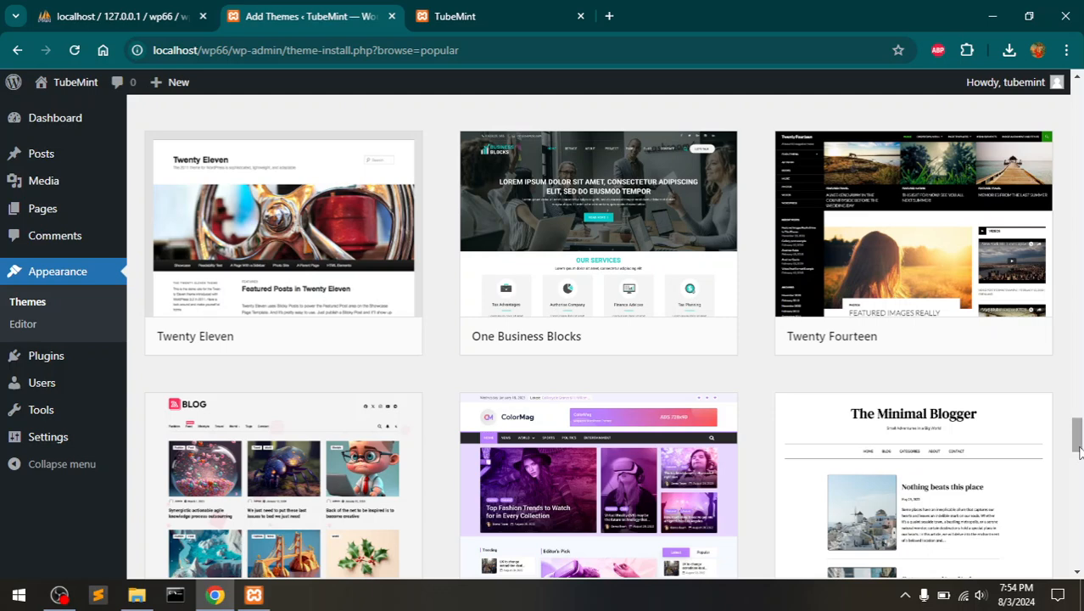
mouse_move(396, 530)
drag(1077, 433, 1067, 17)
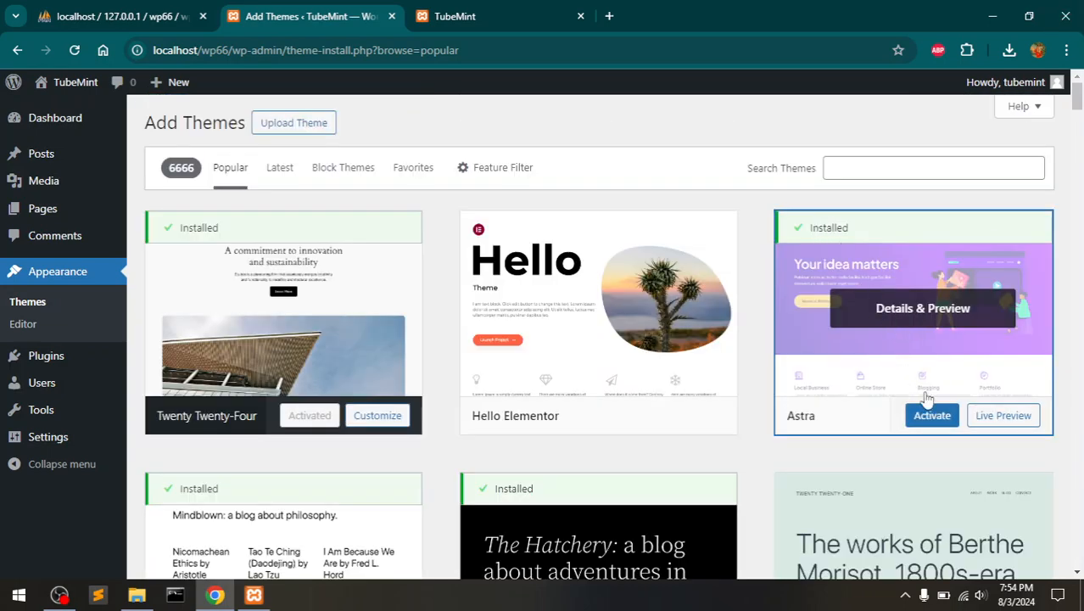
click(923, 421)
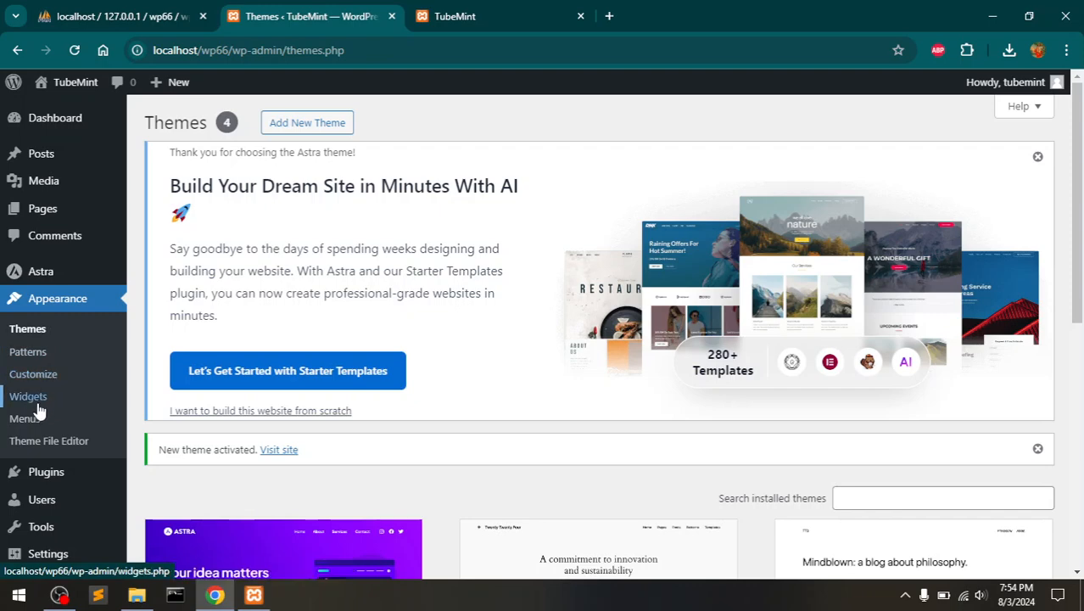
- Open the Theme File Editor, acknowledge the warning, and keep Astra selected to view style.css
click(51, 443)
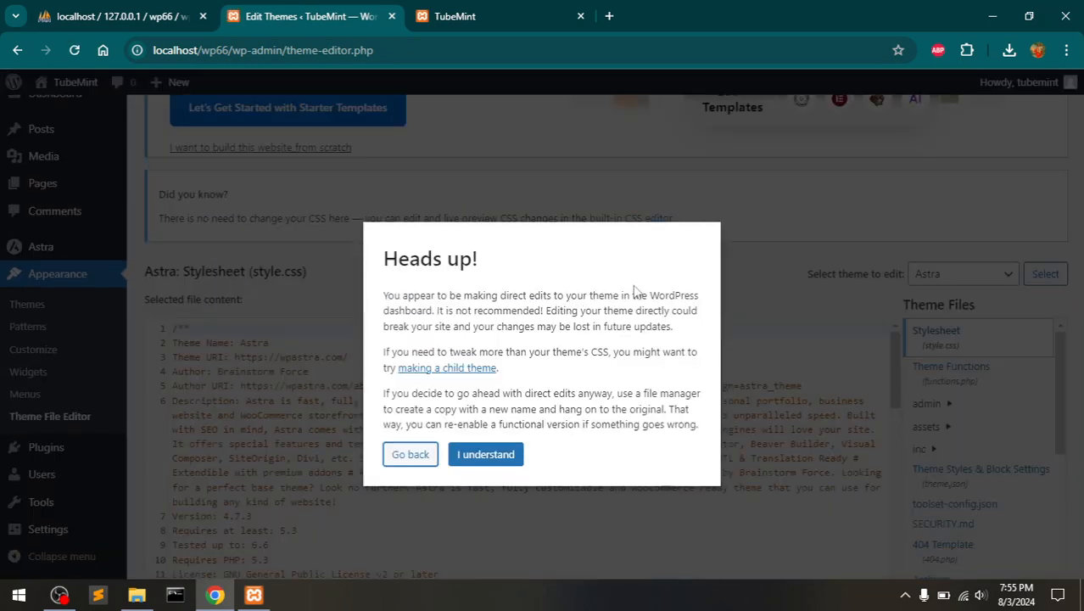
click(468, 455)
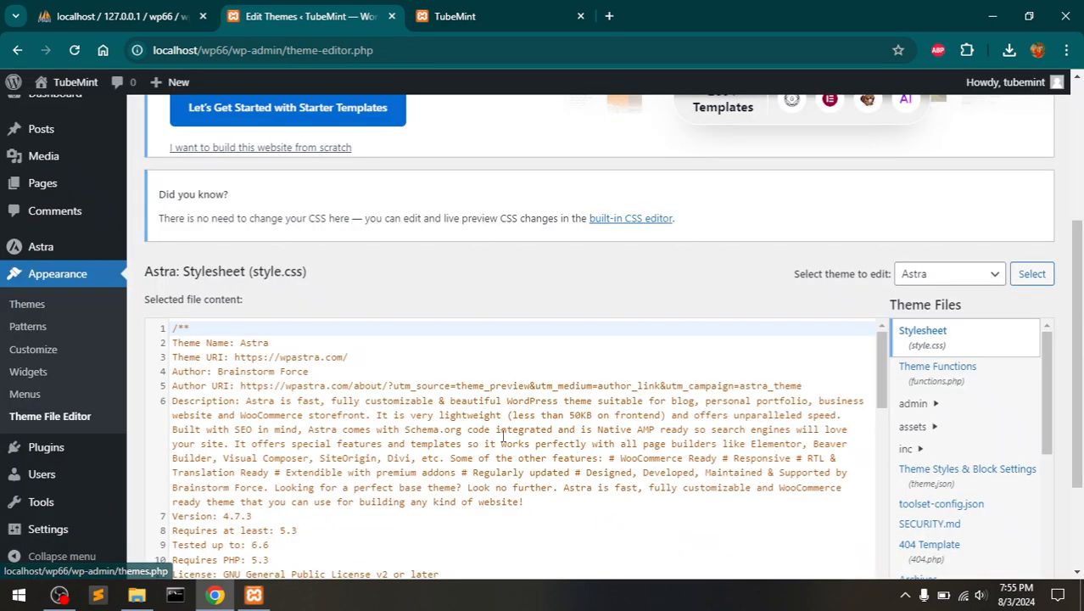
click(982, 278)
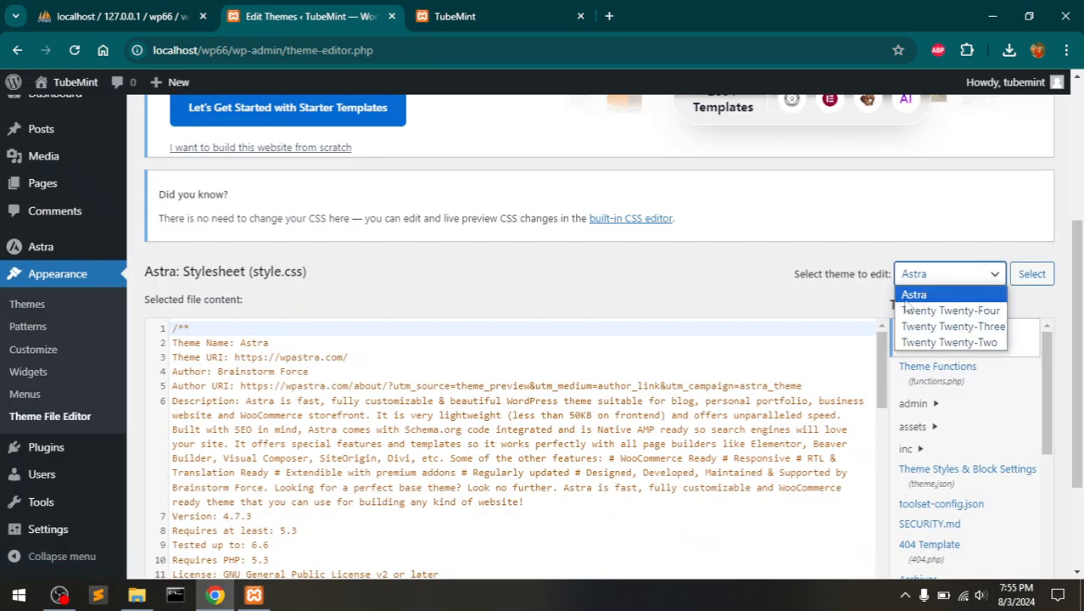
click(715, 310)
drag(1077, 229, 1081, 127)
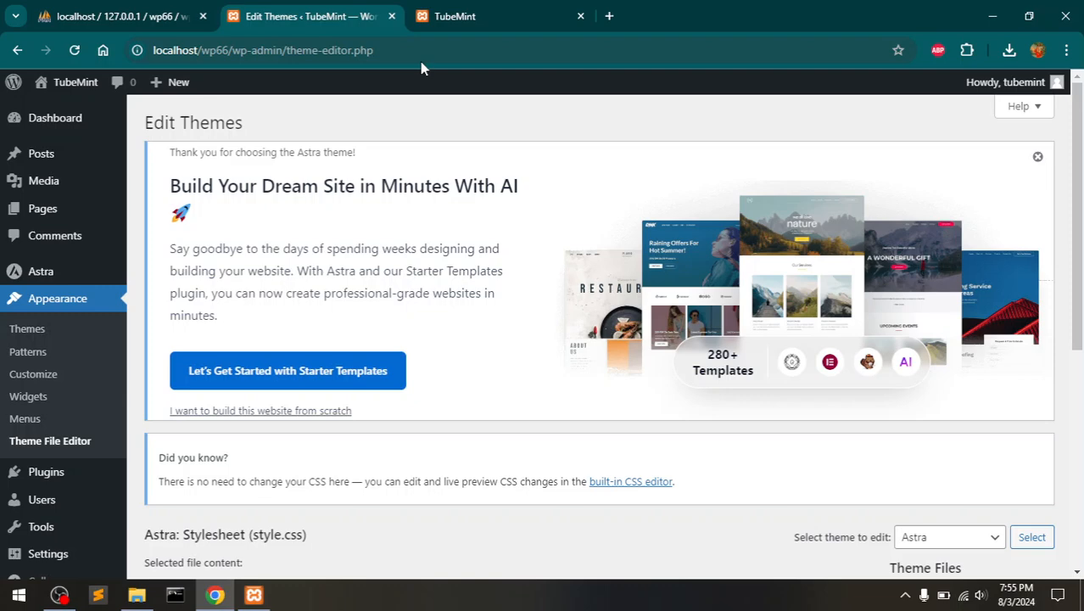
mouse_move(79, 87)
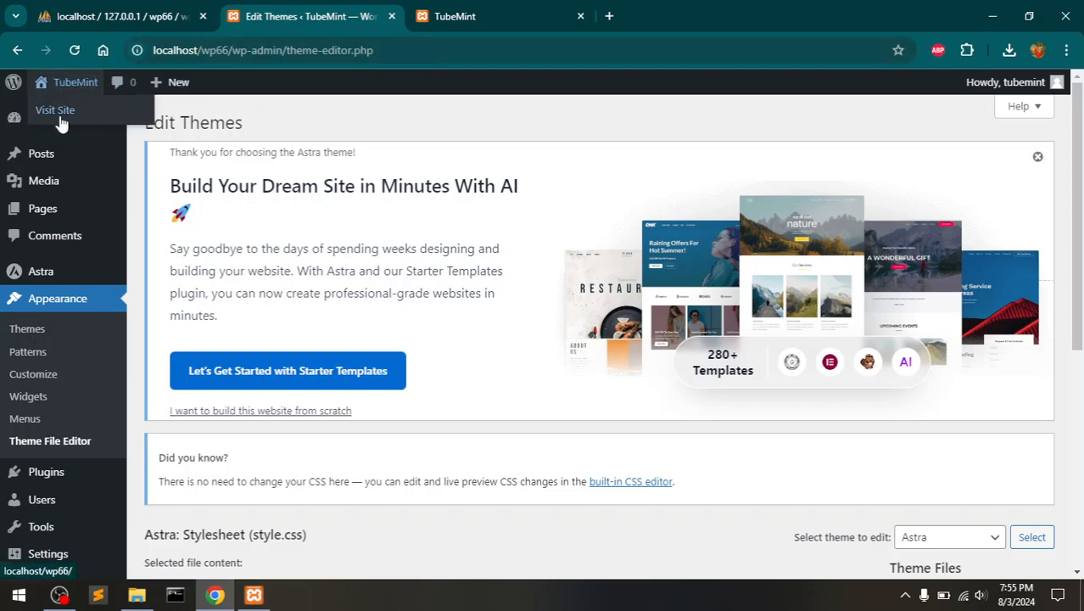
- Visit the TubeMint home page and compare the Astra look with the old-theme tab
click(56, 114)
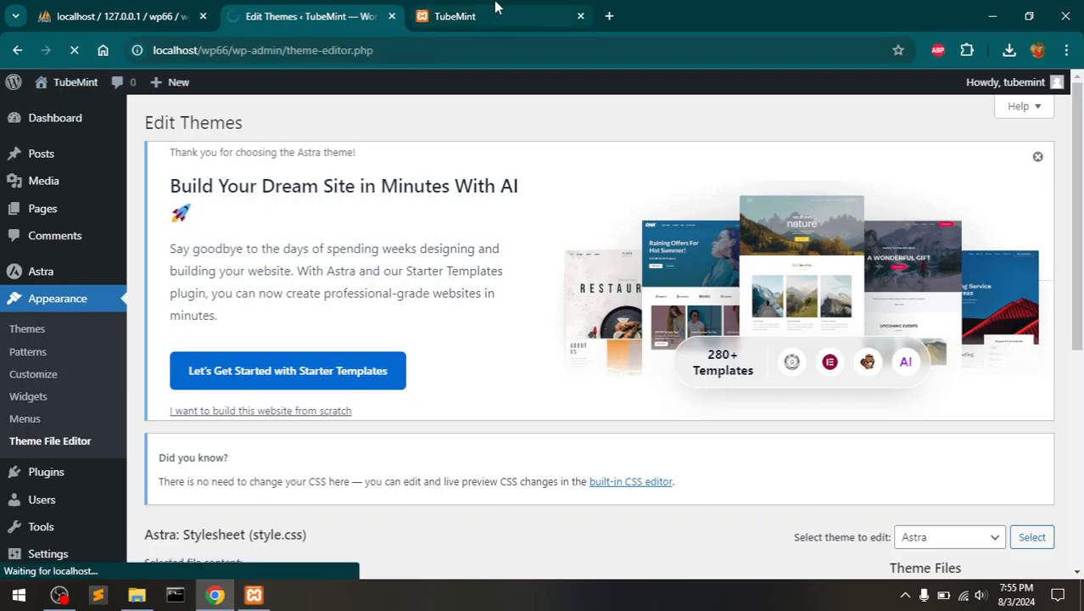
click(496, 16)
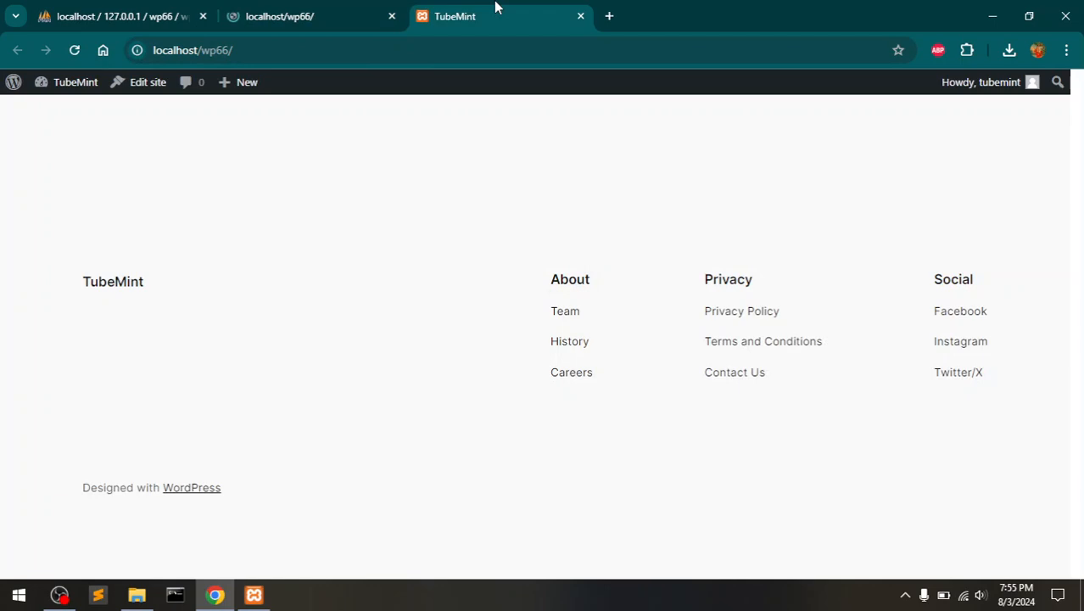
click(284, 14)
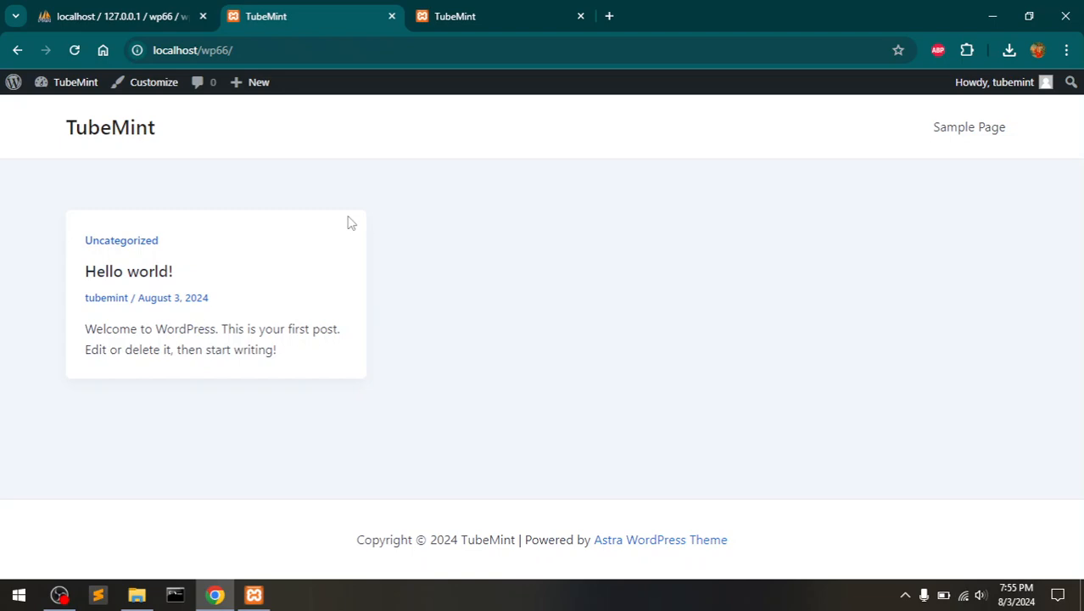
click(85, 129)
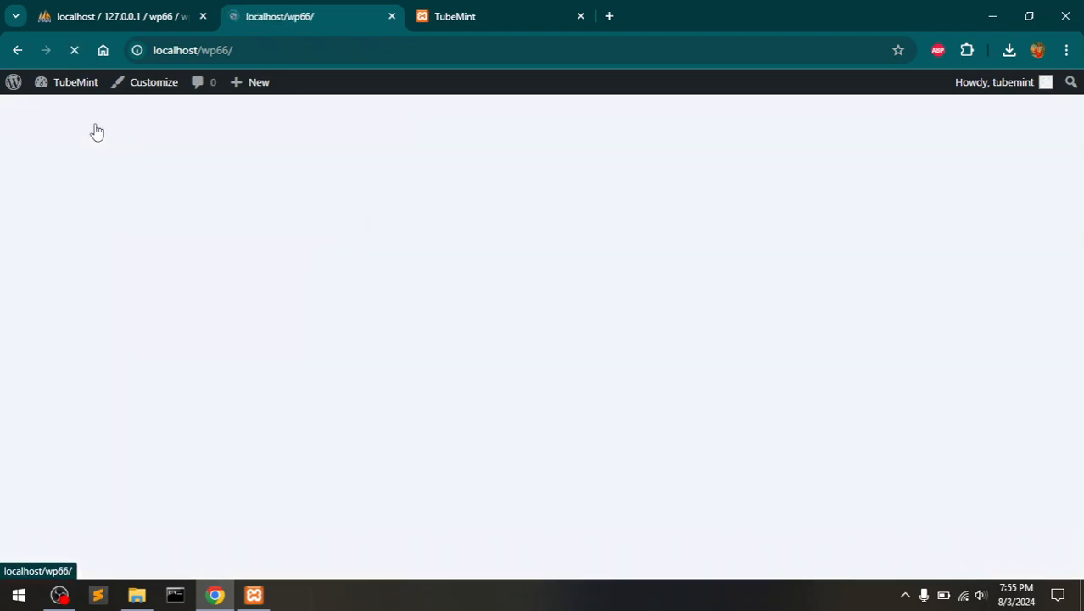
click(455, 26)
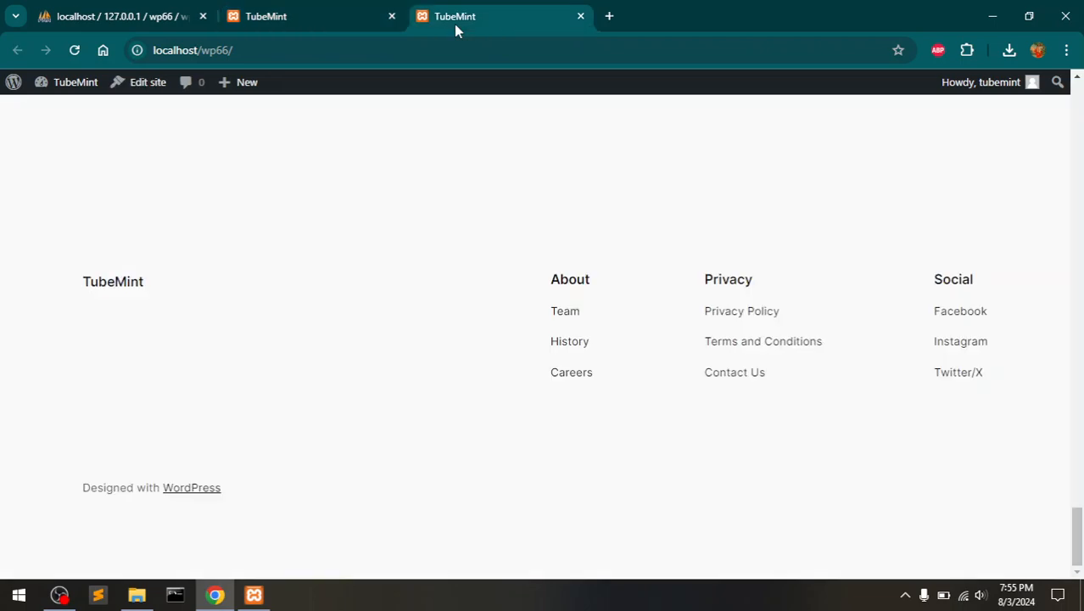
click(342, 11)
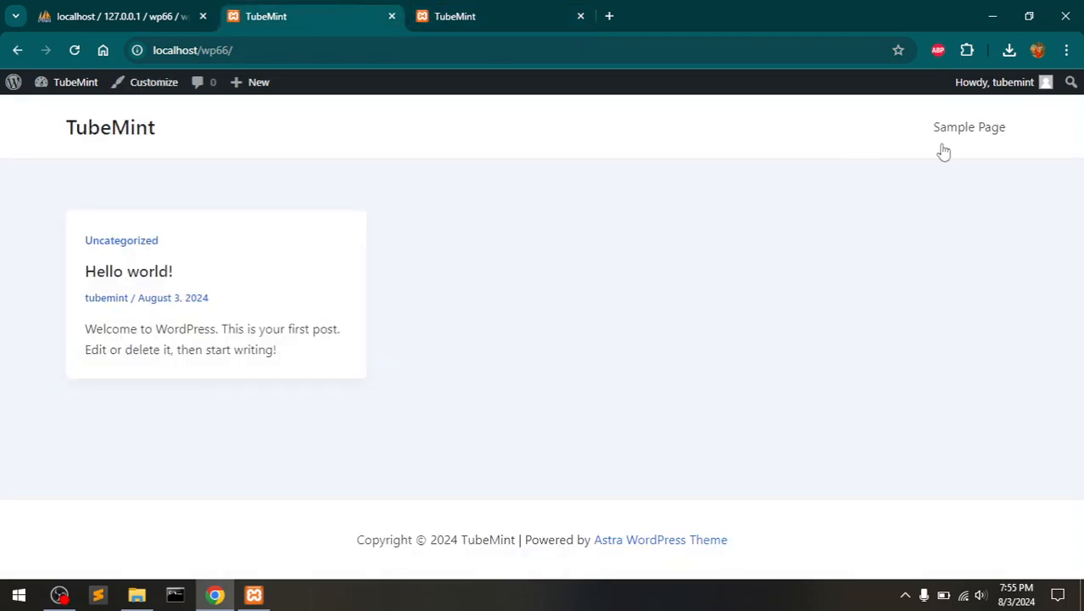
- Open the Sample Page, then return to the phpMyAdmin home page
click(977, 118)
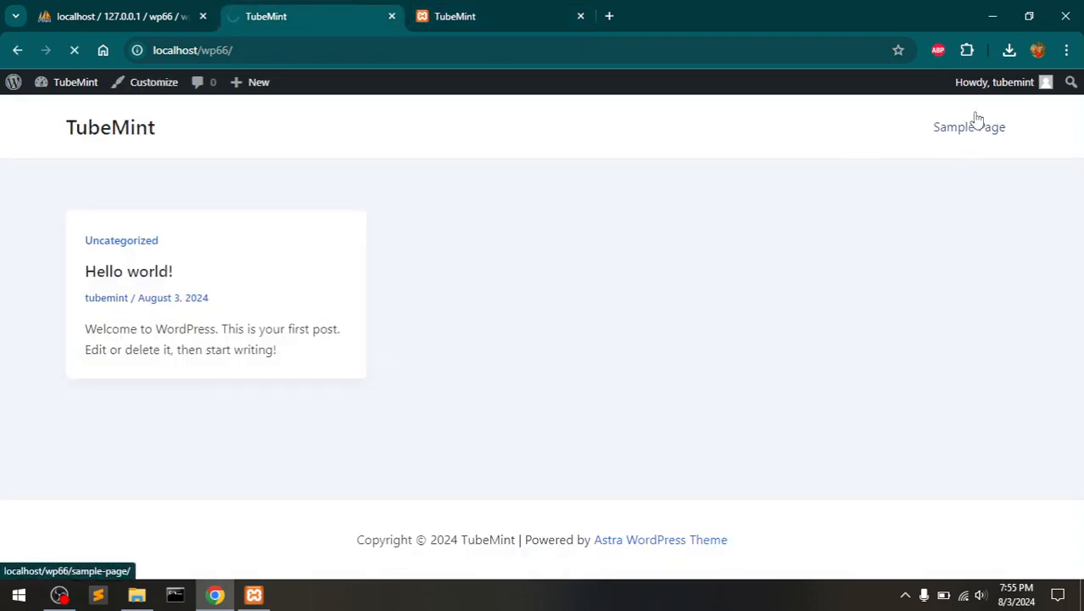
scroll(644, 248, down, 3)
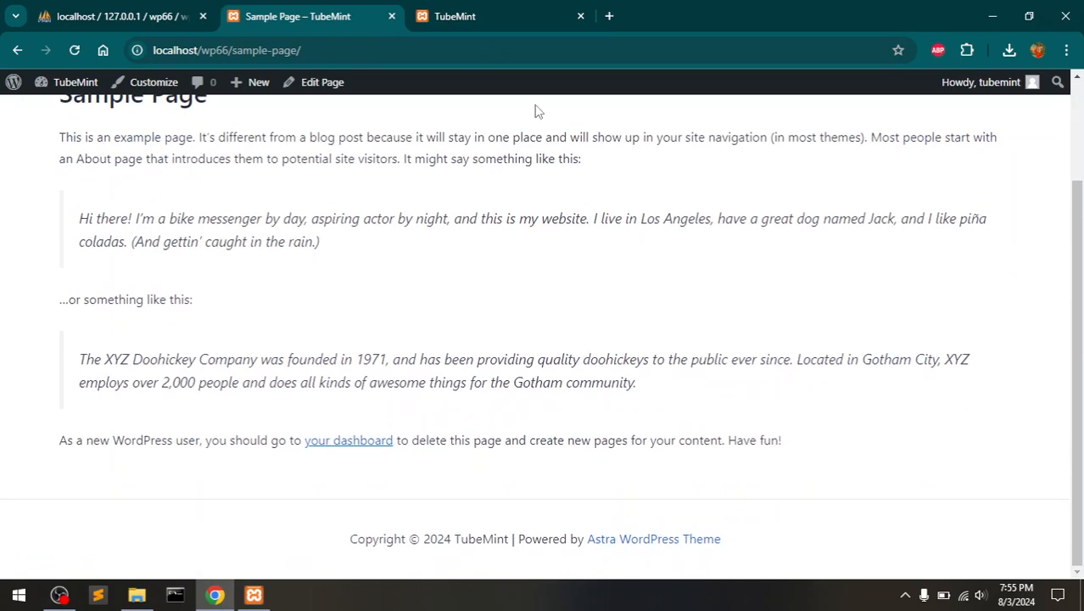
click(486, 7)
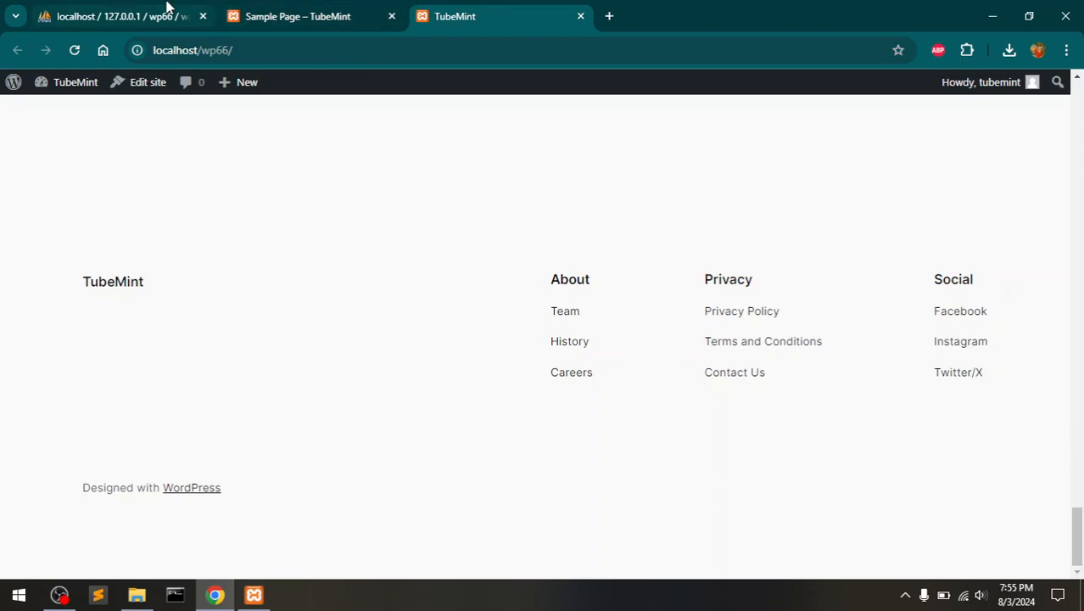
click(167, 6)
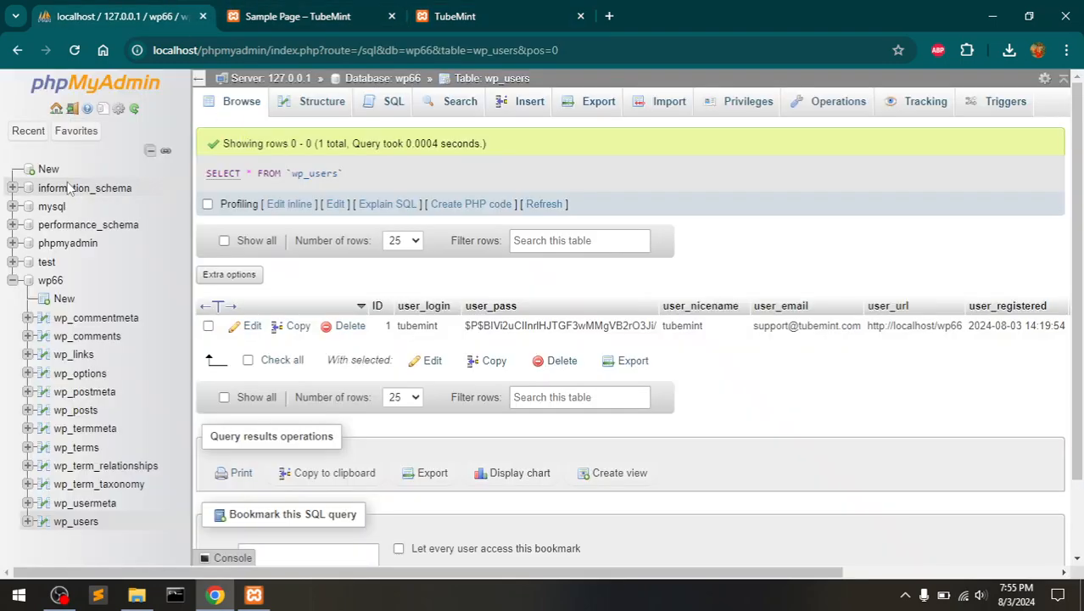
click(104, 91)
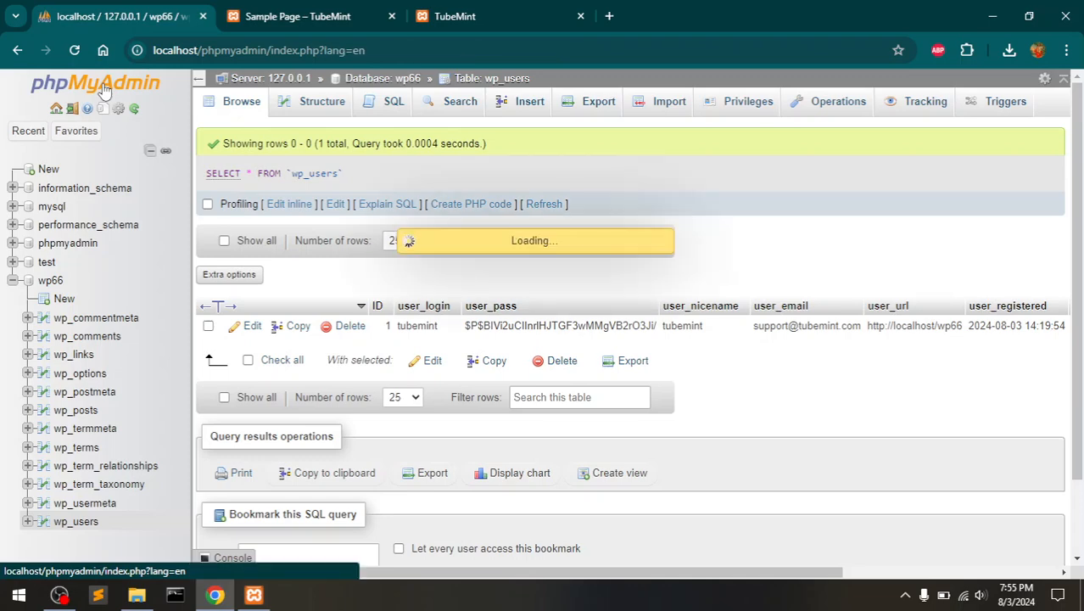